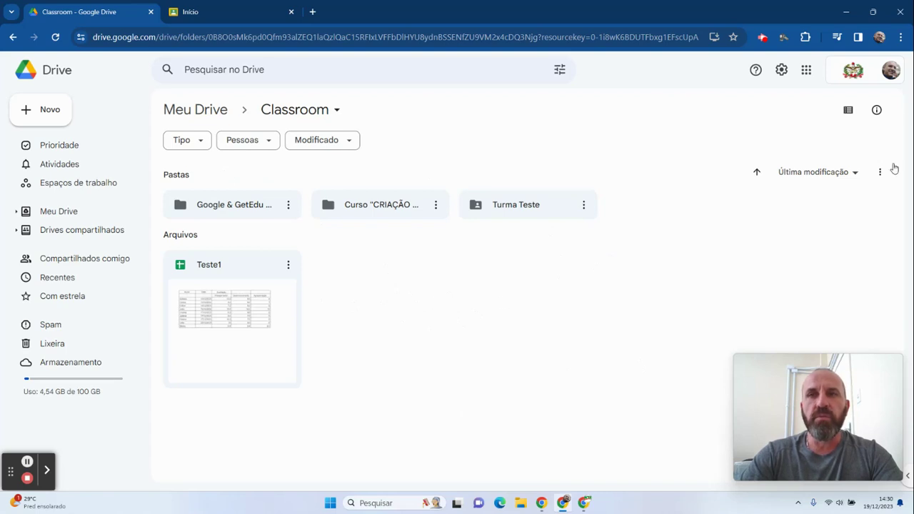
Go to My Drive in Google Drive and open the Classroom folder.
{"action": "left_click", "coordinate": [807, 69]}
{"action": "left_click", "coordinate": [861, 143]}
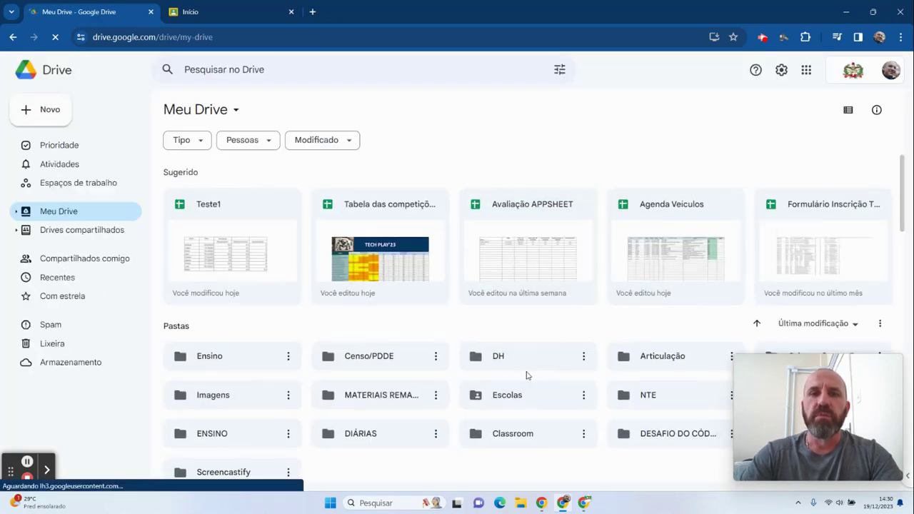
{"action": "scroll", "coordinate": [528, 378], "scroll_direction": "down", "scroll_amount": 1}
{"action": "double_click", "coordinate": [524, 379]}
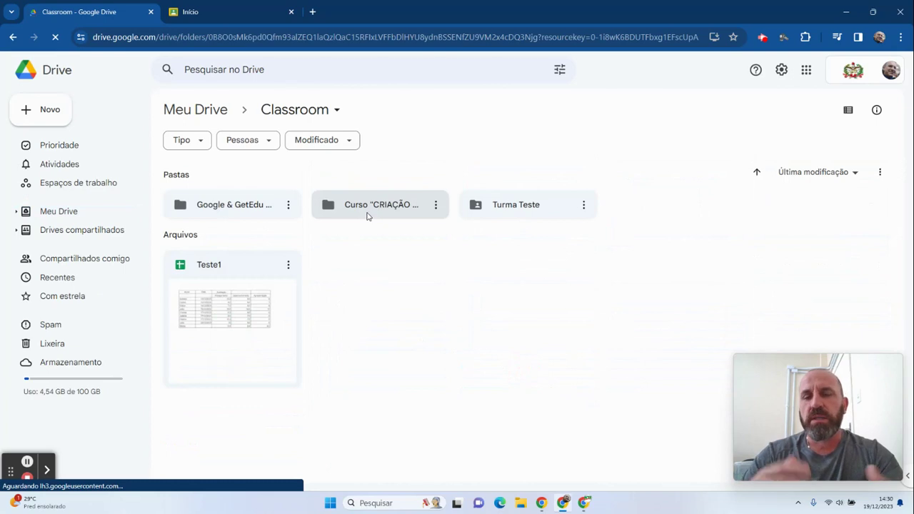
Create a new blank Google Sheets spreadsheet inside the Classroom folder.
{"action": "right_click", "coordinate": [400, 269]}
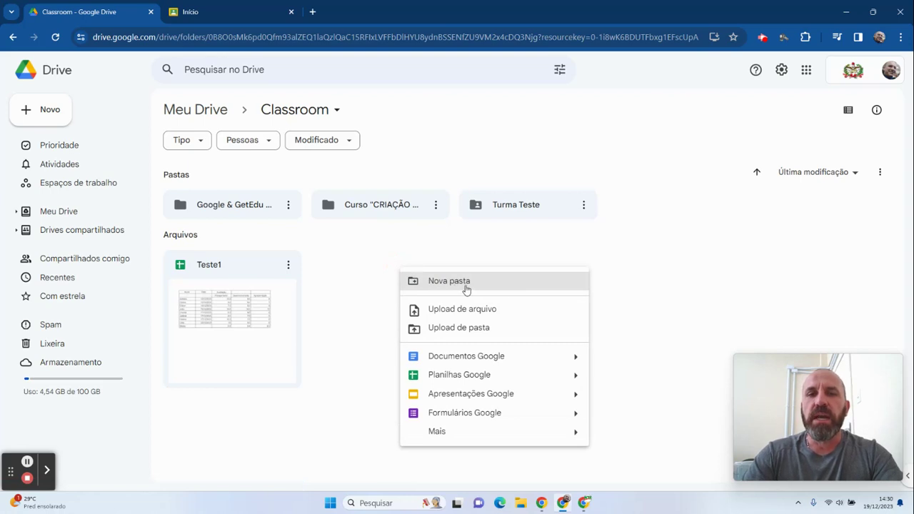
{"action": "left_click", "coordinate": [365, 275]}
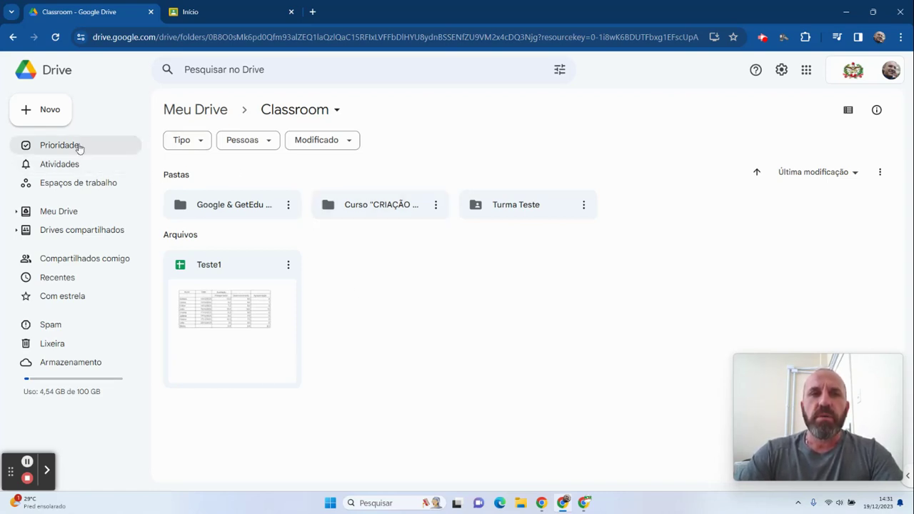
{"action": "right_click", "coordinate": [398, 312]}
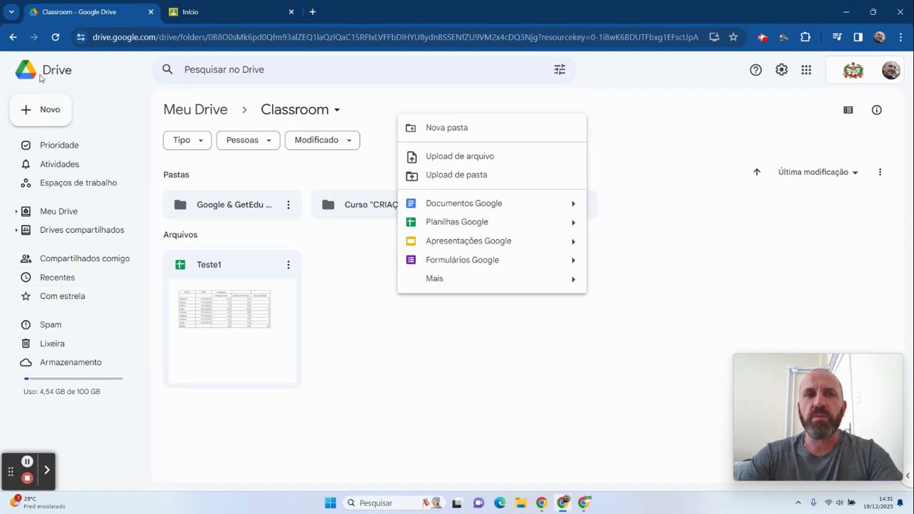
{"action": "left_click", "coordinate": [50, 117]}
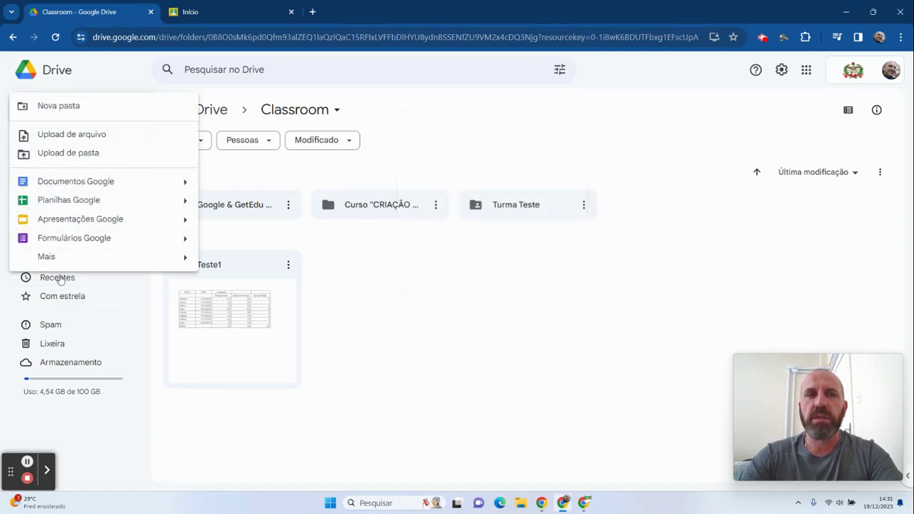
{"action": "left_click", "coordinate": [60, 202]}
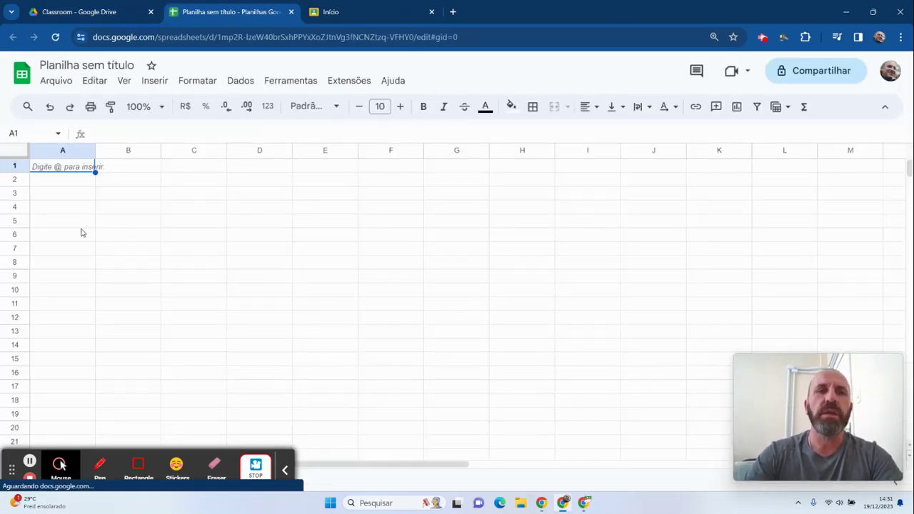
Rename the untitled spreadsheet as Teste2.
{"action": "left_click", "coordinate": [72, 66]}
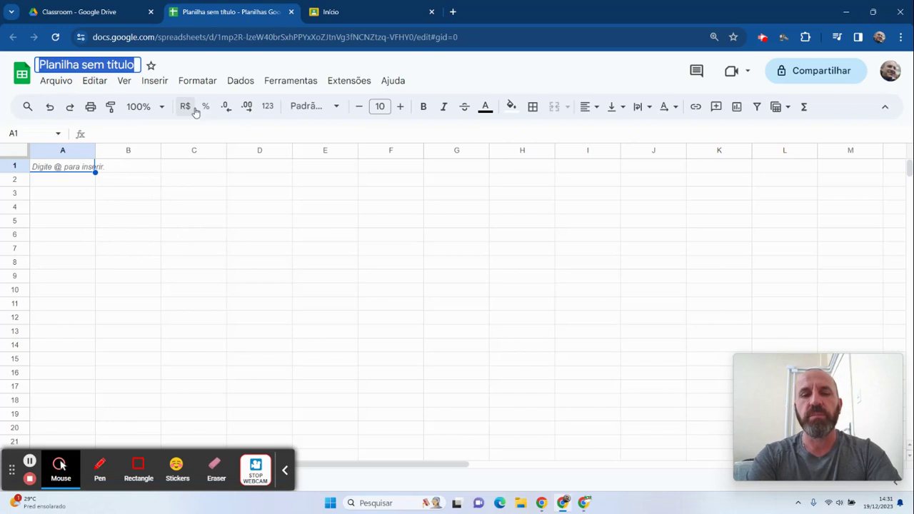
{"action": "type", "text": "Te"}
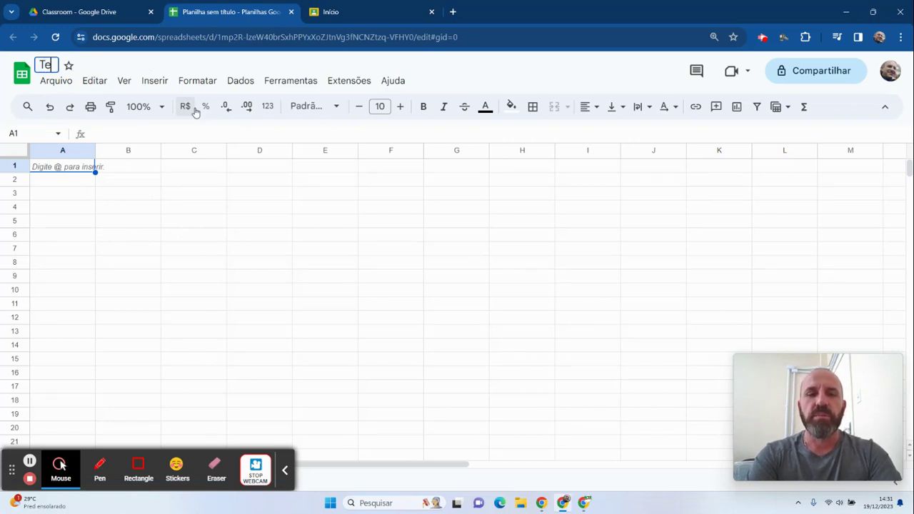
{"action": "type", "text": "ste2"}
{"action": "left_click_drag", "start_coordinate": [206, 222], "coordinate": [206, 229]}
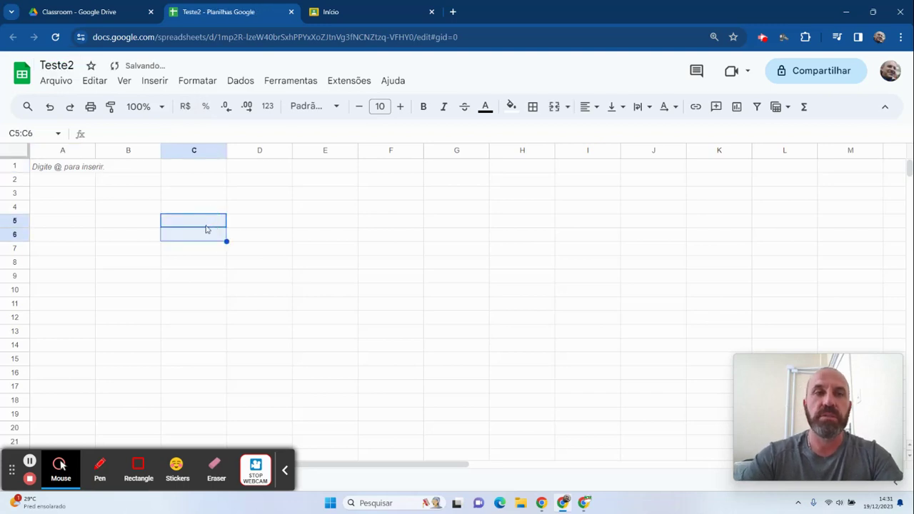
{"action": "left_click", "coordinate": [74, 169]}
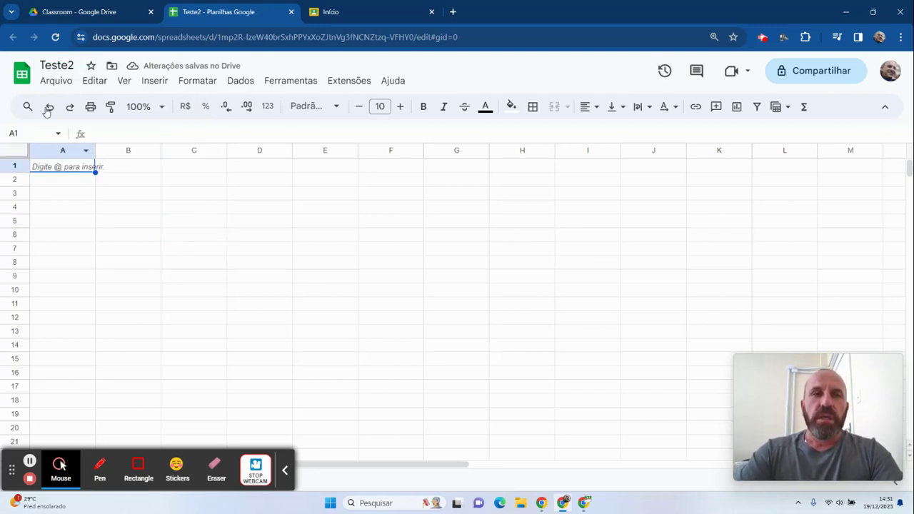
{"action": "left_click", "coordinate": [67, 63]}
{"action": "left_click_drag", "start_coordinate": [76, 63], "coordinate": [43, 65]}
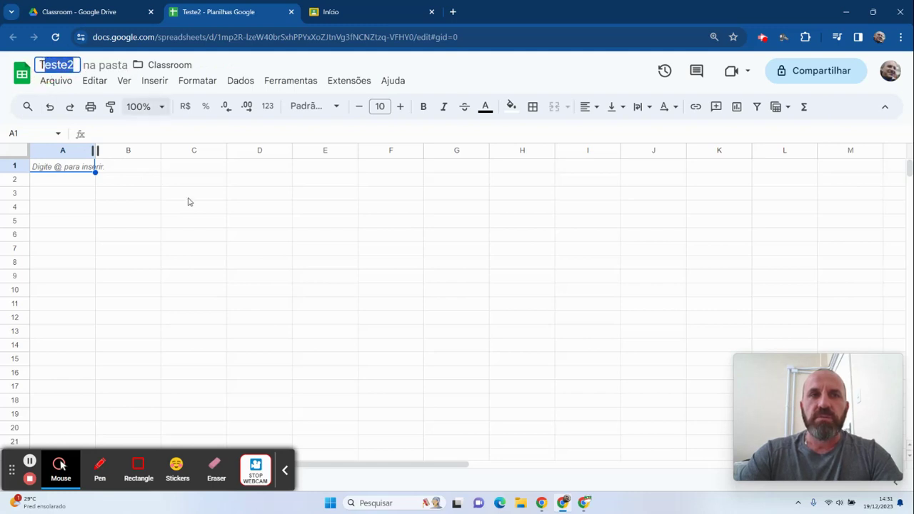
{"action": "left_click", "coordinate": [267, 294]}
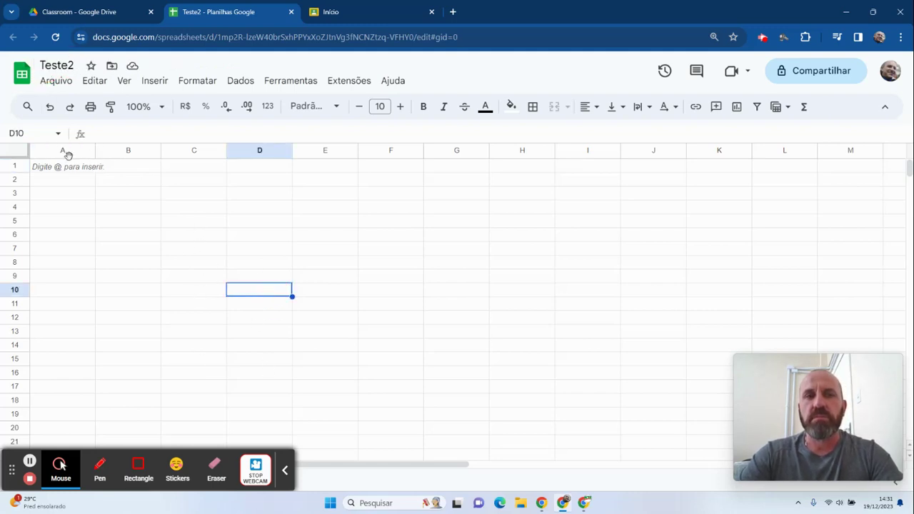
{"action": "left_click", "coordinate": [285, 469]}
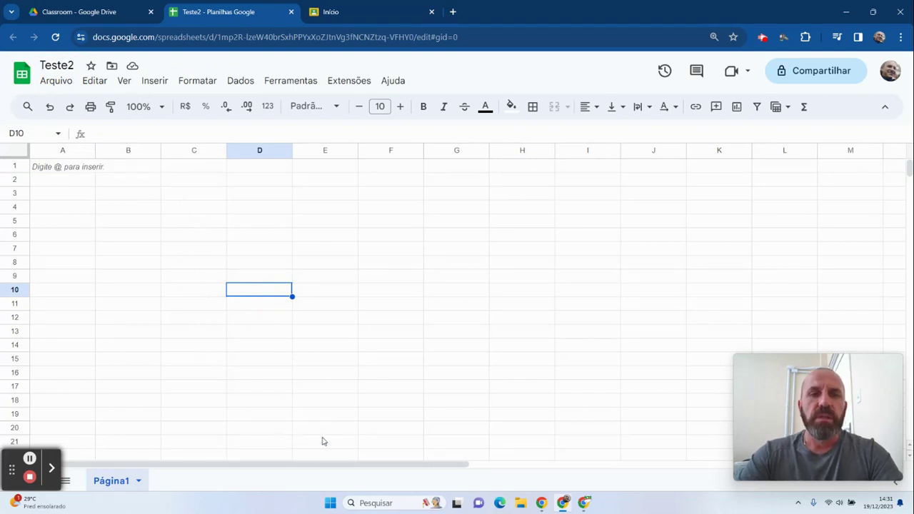
Open the Teste1 spreadsheet from the Classroom folder and copy its whole assessment table, A1:E11.
{"action": "left_click", "coordinate": [85, 11]}
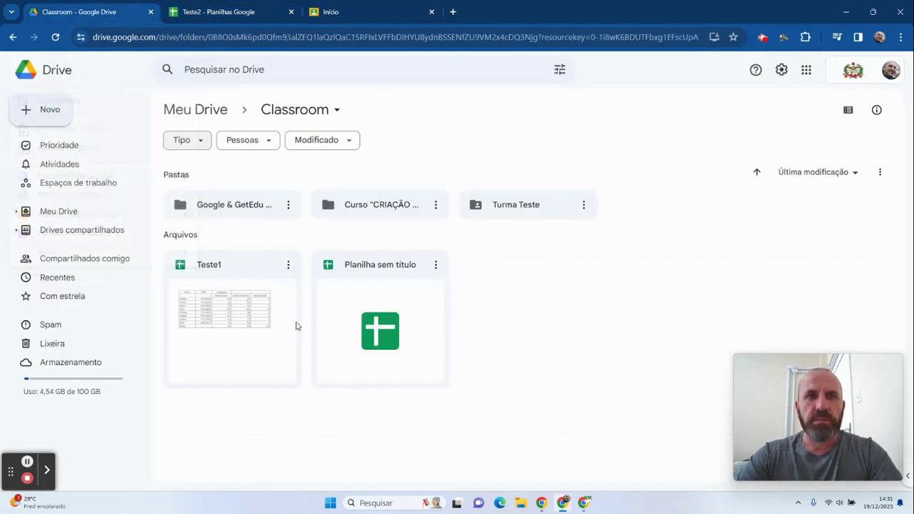
{"action": "left_click", "coordinate": [267, 331]}
{"action": "double_click", "coordinate": [265, 341]}
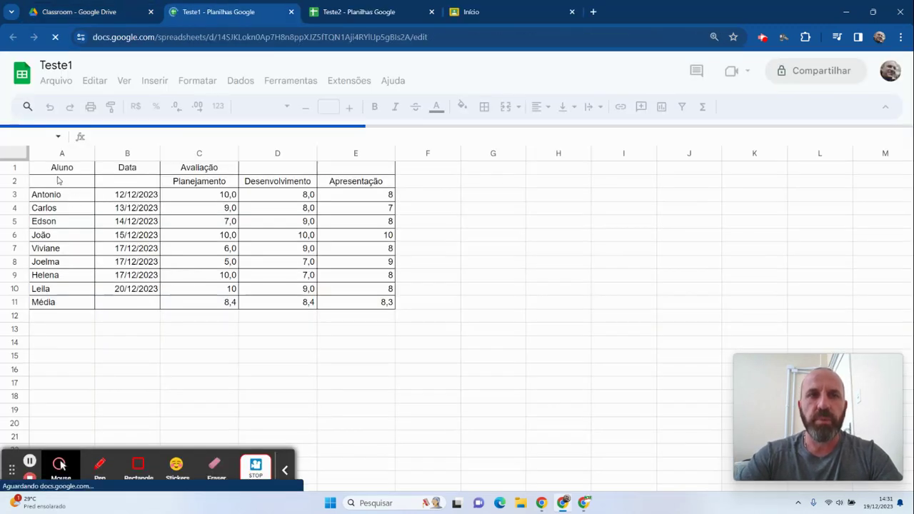
{"action": "left_click", "coordinate": [57, 177]}
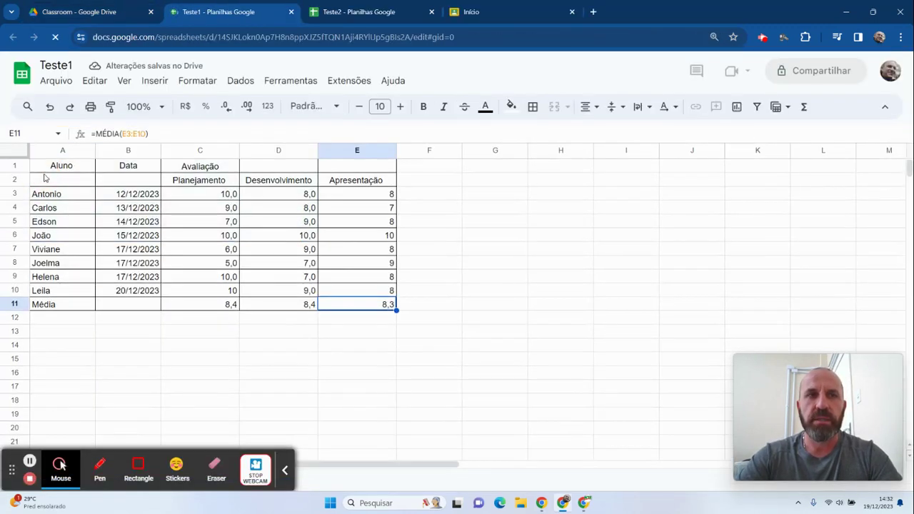
{"action": "left_click_drag", "start_coordinate": [42, 165], "coordinate": [376, 309]}
{"action": "key", "text": "ctrl+c"}
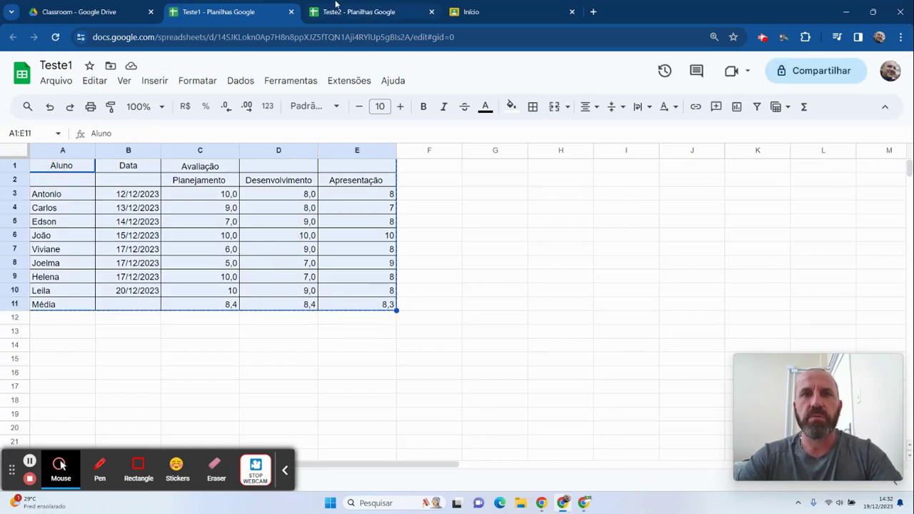
Paste the copied assessment table into the Teste2 spreadsheet, starting at cell A1.
{"action": "left_click", "coordinate": [338, 11]}
{"action": "left_click", "coordinate": [76, 178]}
{"action": "left_click", "coordinate": [77, 170]}
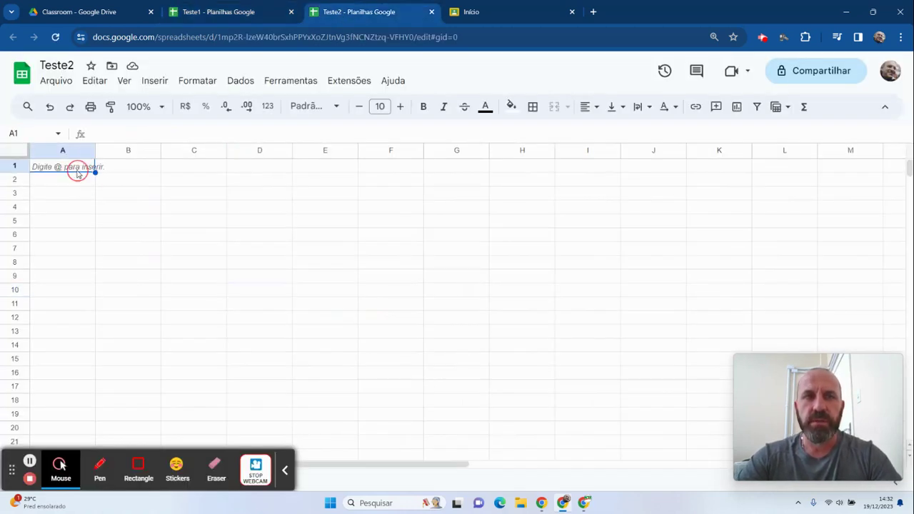
{"action": "key", "text": "ctrl+v"}
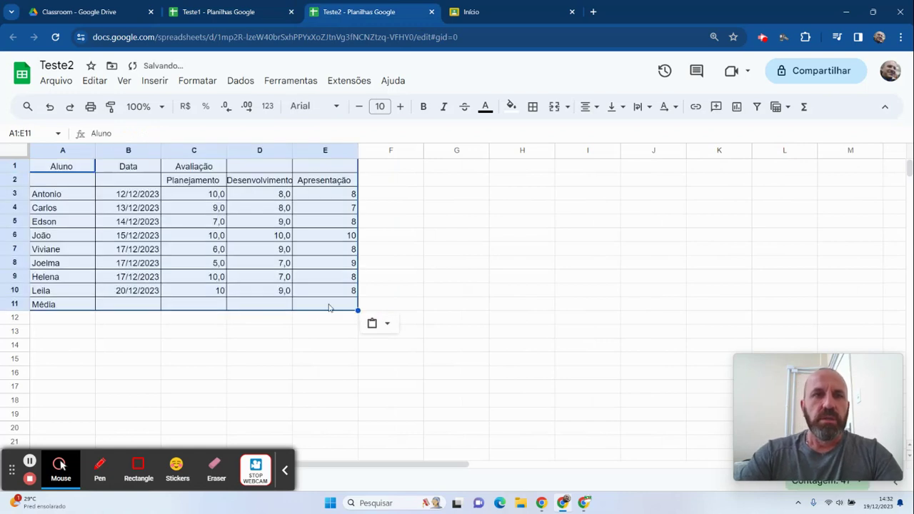
{"action": "left_click", "coordinate": [390, 249]}
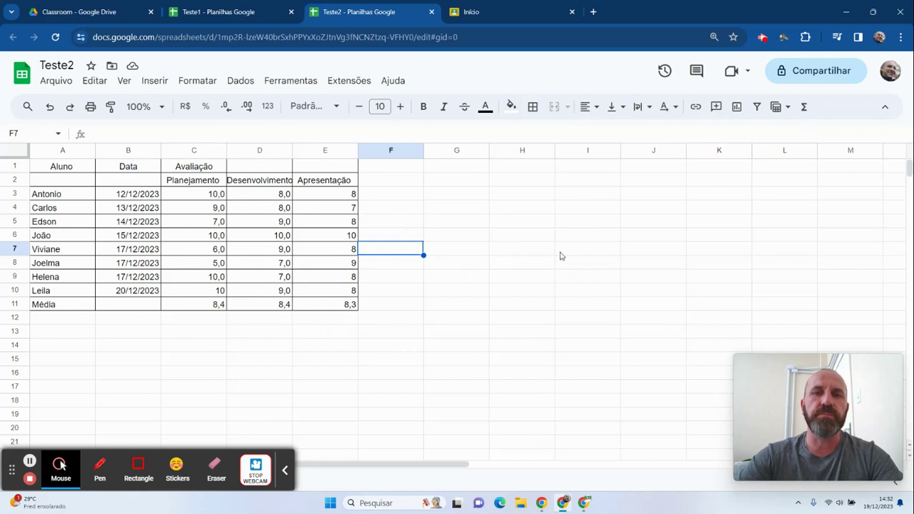
{"action": "left_click", "coordinate": [285, 472]}
Review the version history of the Teste2 spreadsheet and return to the sheet.
{"action": "left_click", "coordinate": [56, 80]}
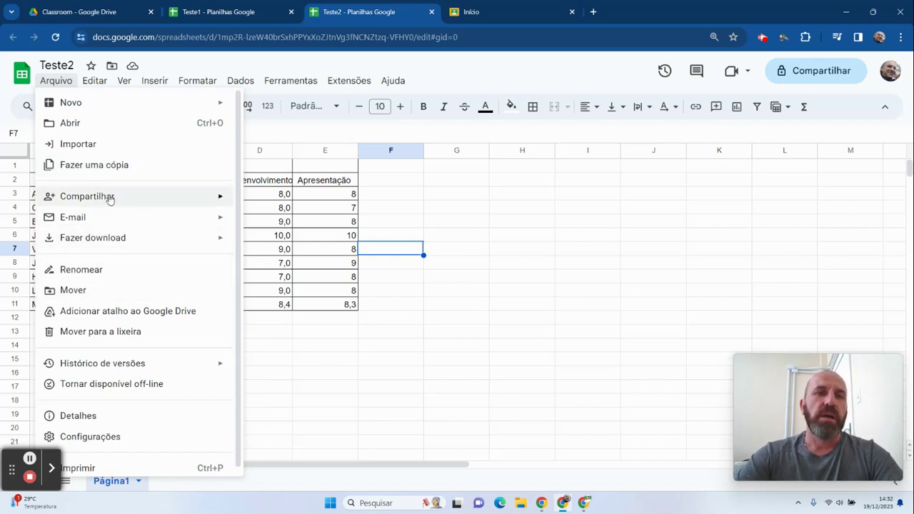
{"action": "mouse_move", "coordinate": [142, 200]}
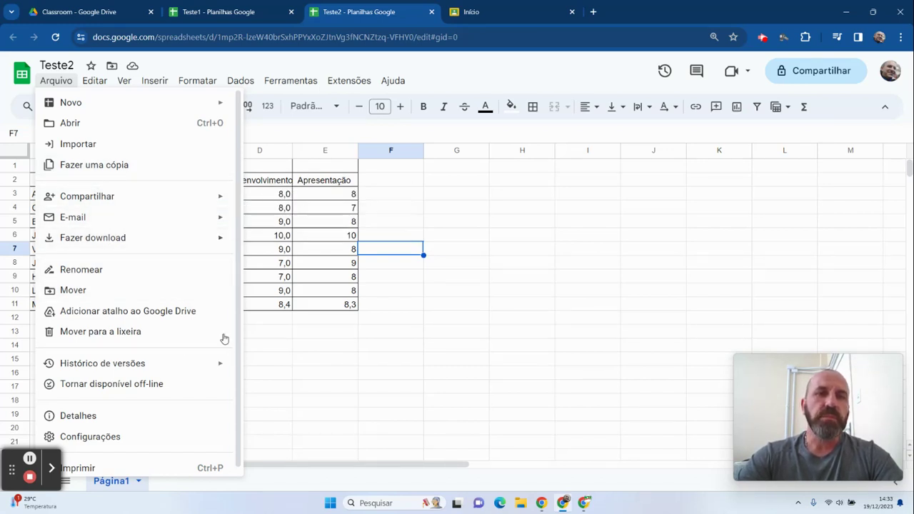
{"action": "mouse_move", "coordinate": [108, 249]}
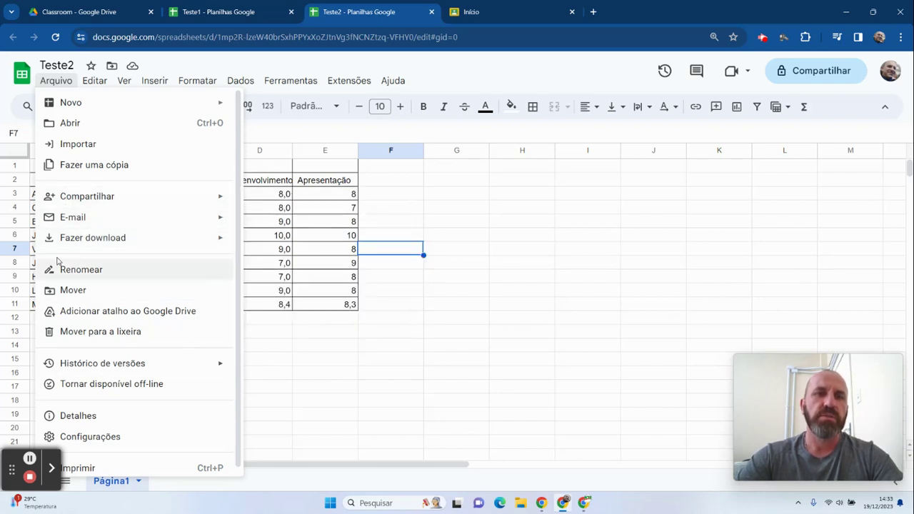
{"action": "mouse_move", "coordinate": [81, 240]}
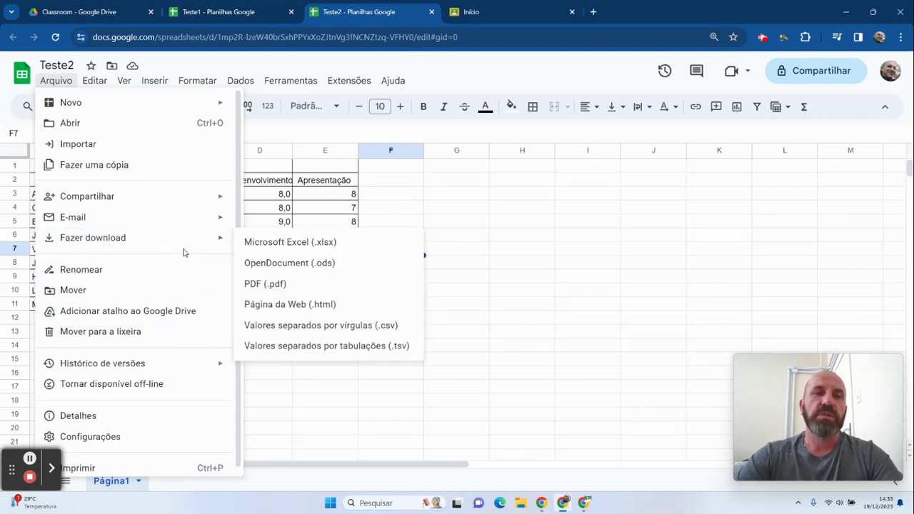
{"action": "mouse_move", "coordinate": [204, 243]}
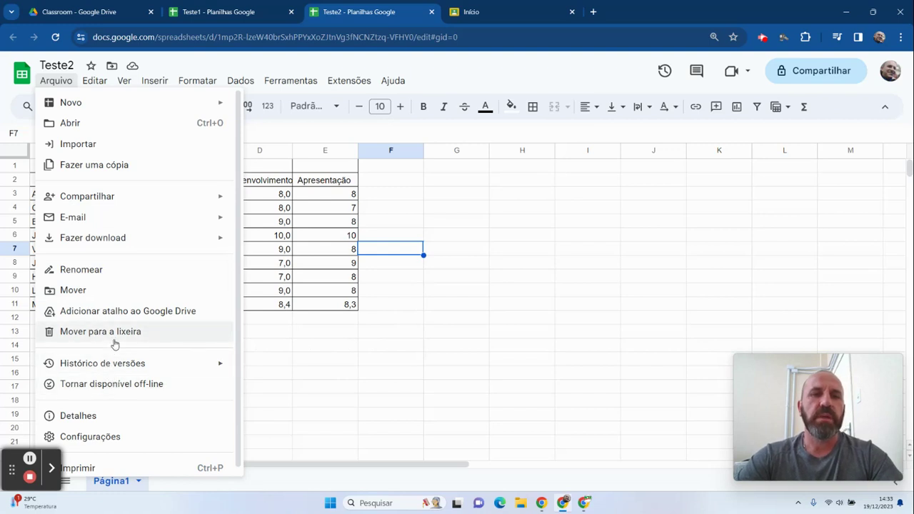
{"action": "mouse_move", "coordinate": [83, 365]}
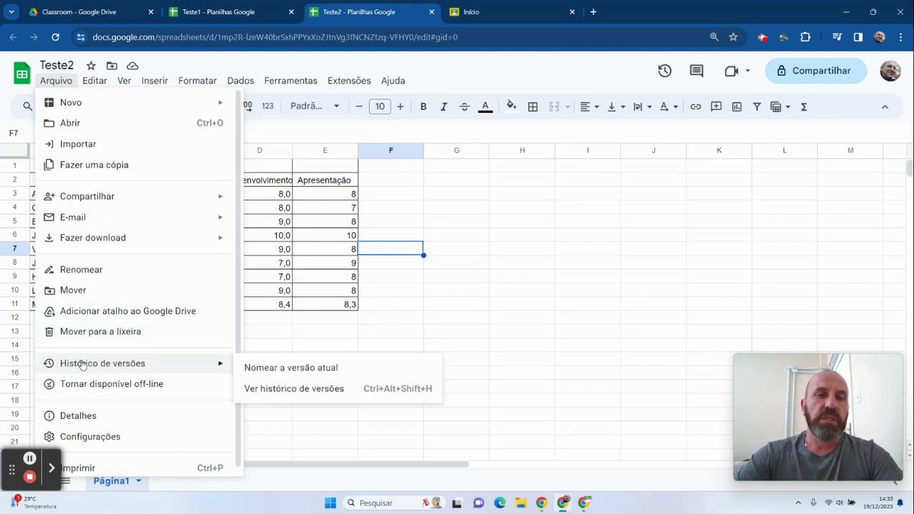
{"action": "left_click", "coordinate": [265, 393]}
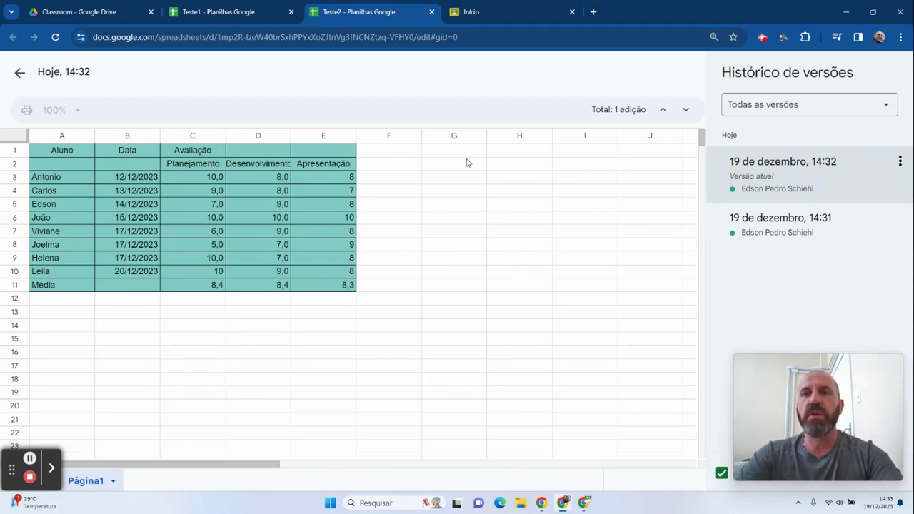
{"action": "left_click", "coordinate": [17, 72]}
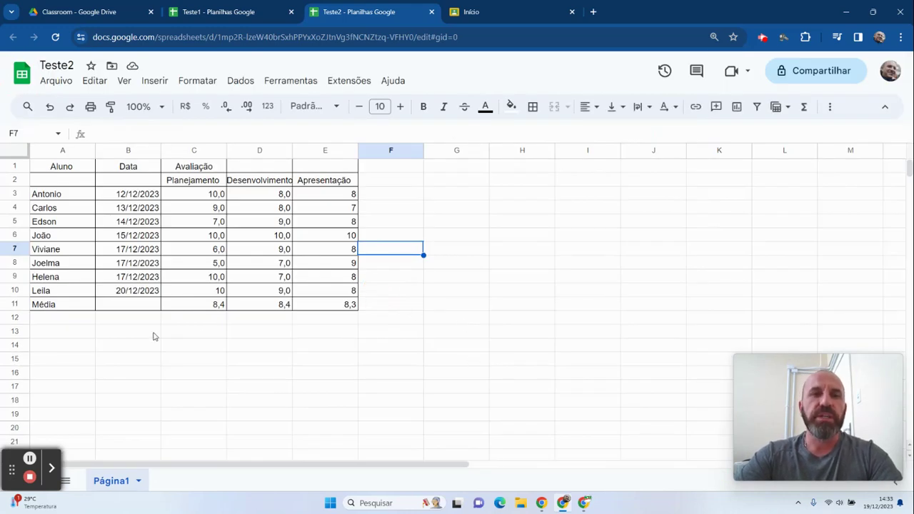
Freeze the first two rows of the sheet and check that the headers stay in place.
{"action": "left_click", "coordinate": [56, 81]}
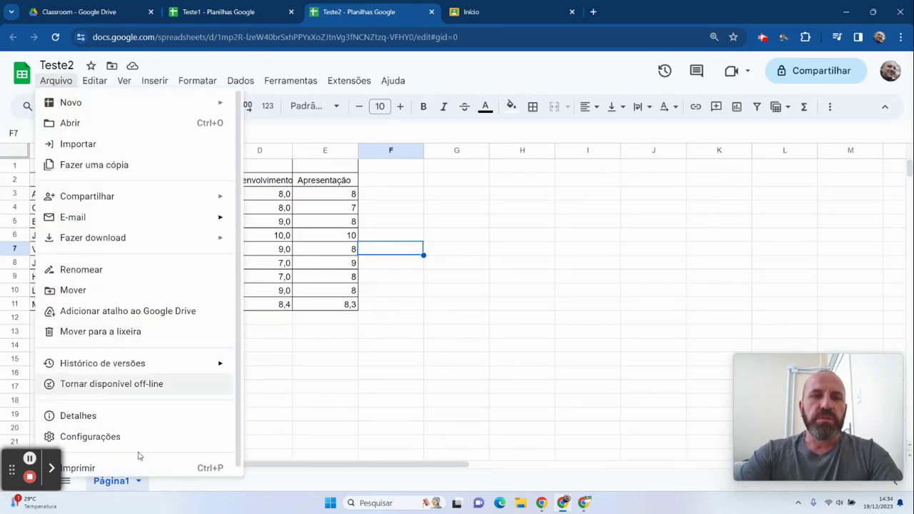
{"action": "mouse_move", "coordinate": [94, 90]}
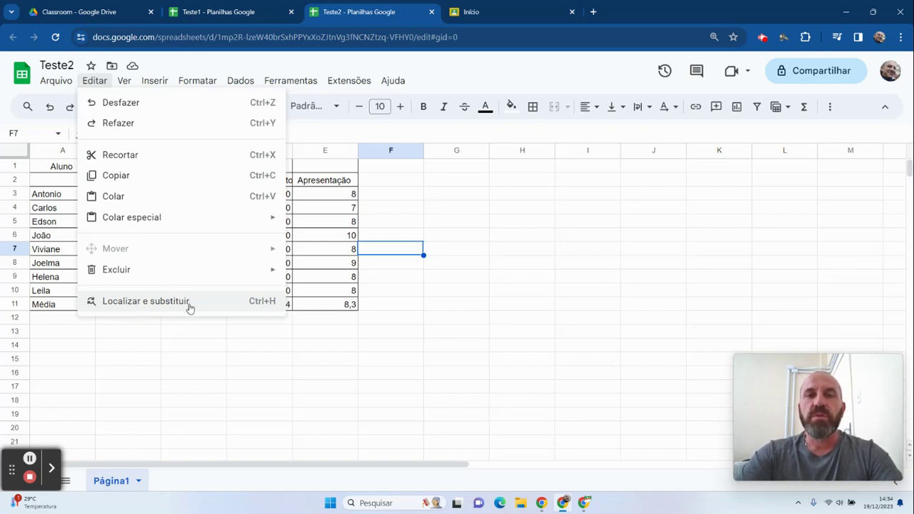
{"action": "mouse_move", "coordinate": [137, 76]}
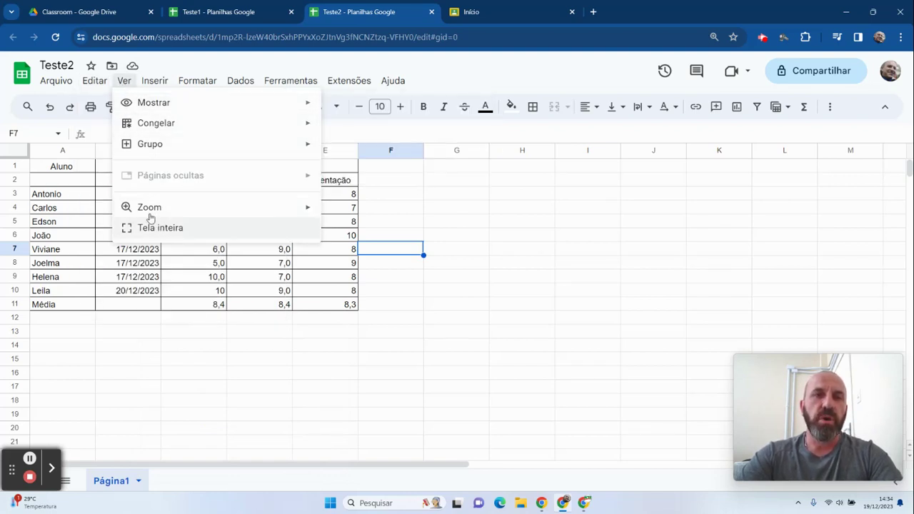
{"action": "mouse_move", "coordinate": [158, 124]}
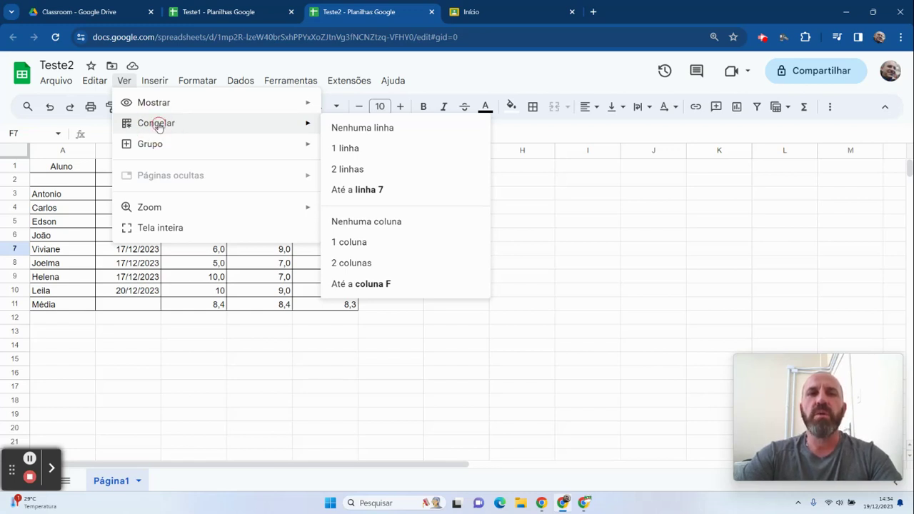
{"action": "left_click", "coordinate": [350, 169]}
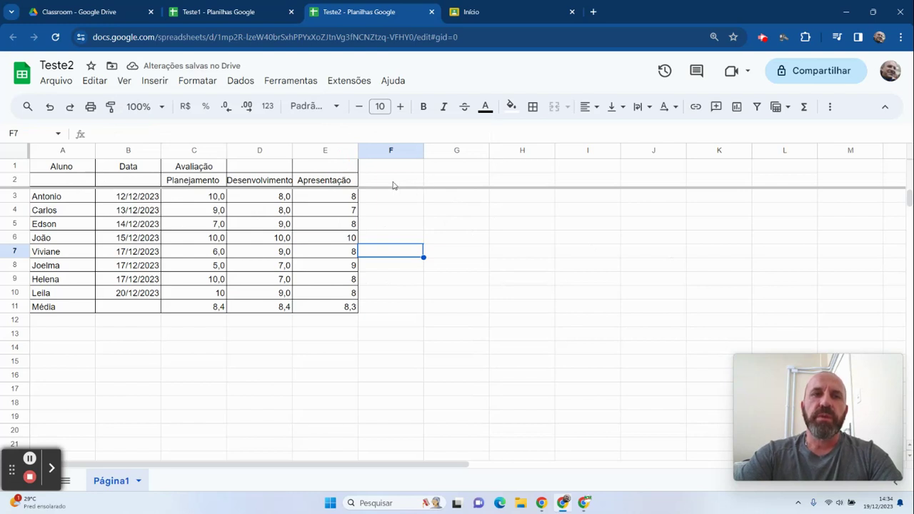
{"action": "scroll", "coordinate": [227, 270], "scroll_direction": "down", "scroll_amount": 4}
{"action": "scroll", "coordinate": [236, 279], "scroll_direction": "up", "scroll_amount": 2}
{"action": "scroll", "coordinate": [242, 249], "scroll_direction": "up", "scroll_amount": 2}
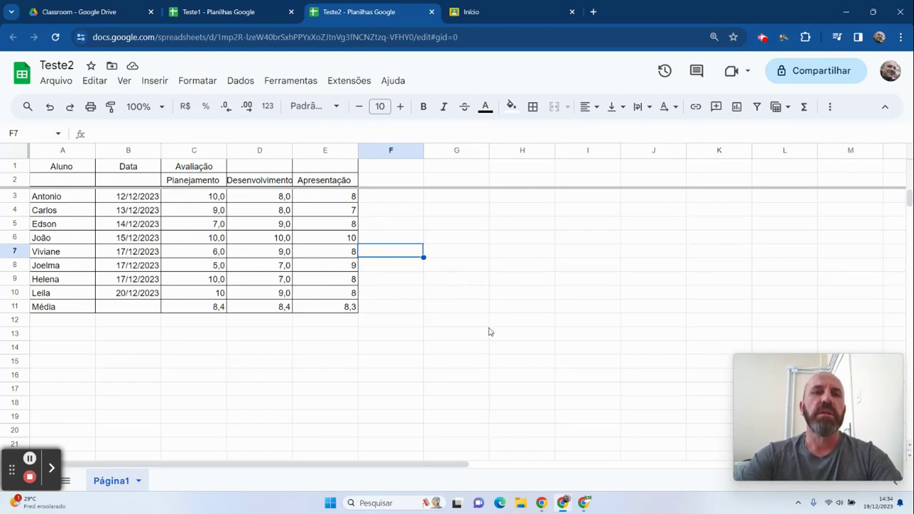
Unfreeze the first two rows of the sheet.
{"action": "left_click", "coordinate": [126, 81]}
{"action": "mouse_move", "coordinate": [252, 127]}
{"action": "left_click", "coordinate": [341, 136]}
{"action": "left_click", "coordinate": [498, 360]}
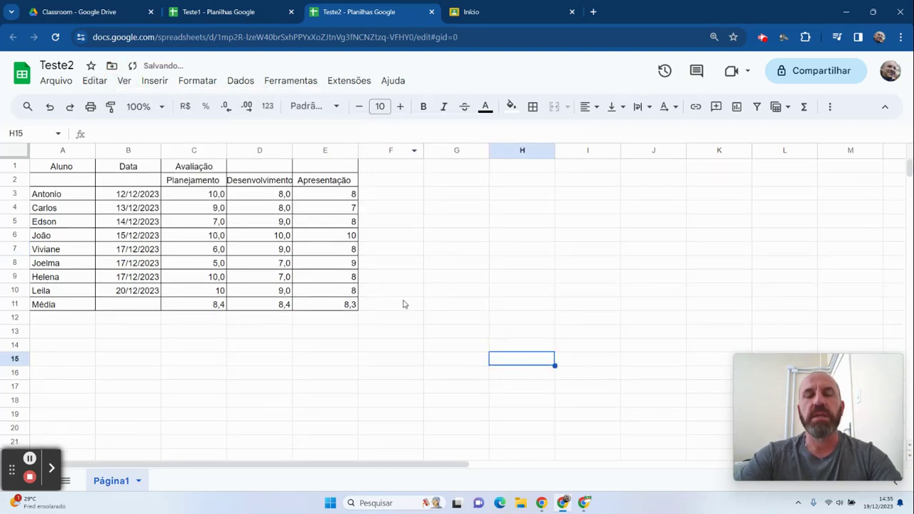
{"action": "left_click", "coordinate": [155, 82]}
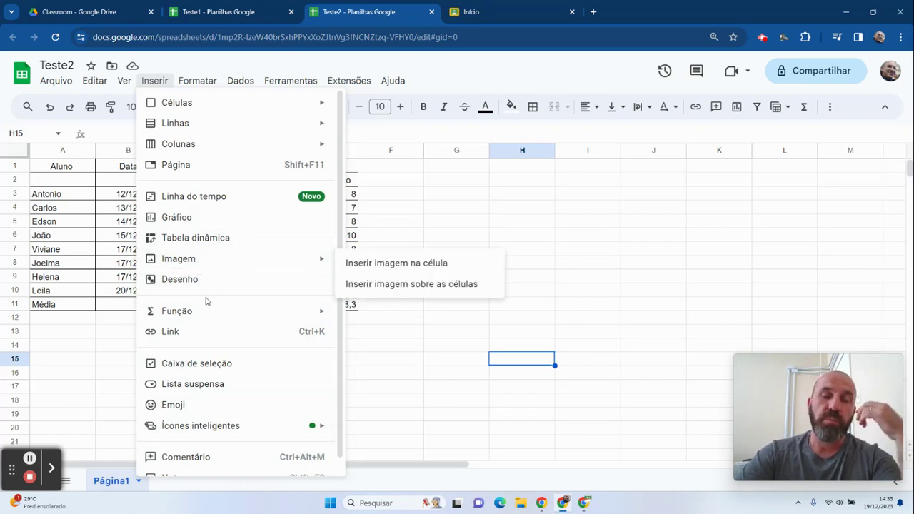
{"action": "mouse_move", "coordinate": [214, 311]}
{"action": "left_click", "coordinate": [607, 294]}
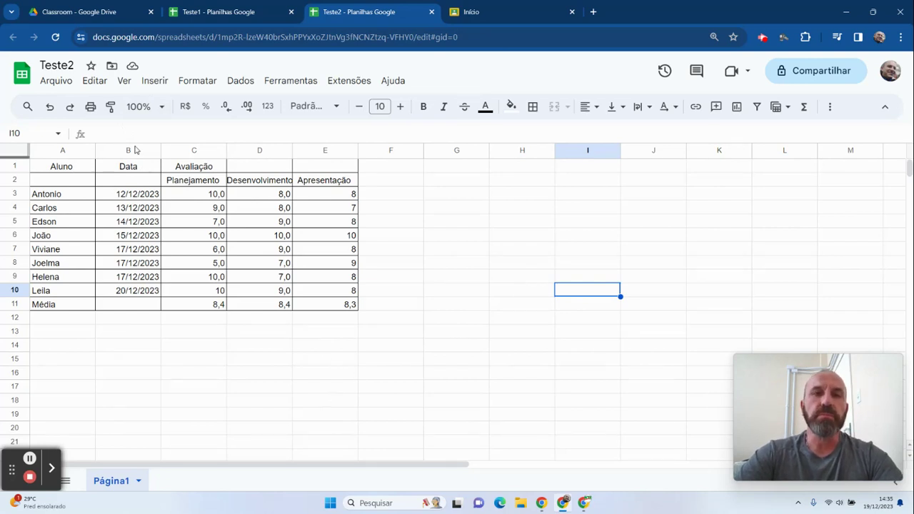
{"action": "left_click", "coordinate": [156, 81]}
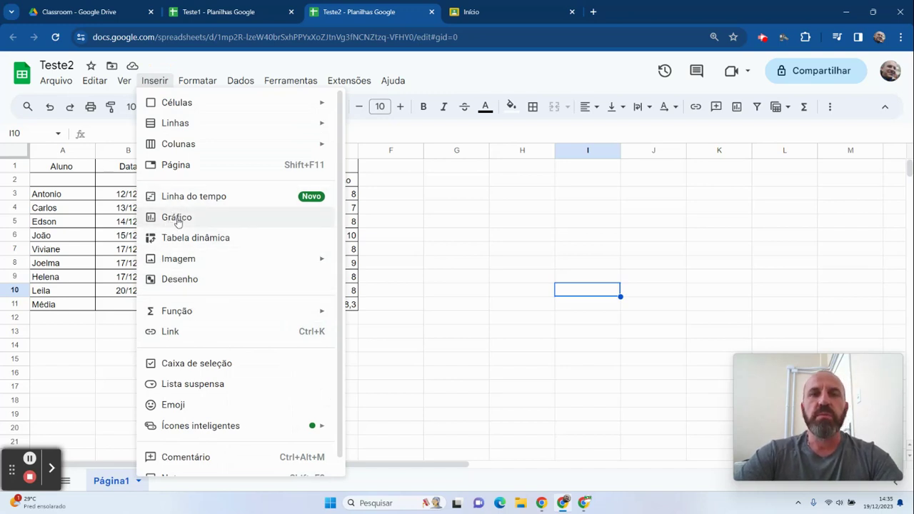
{"action": "left_click", "coordinate": [467, 262]}
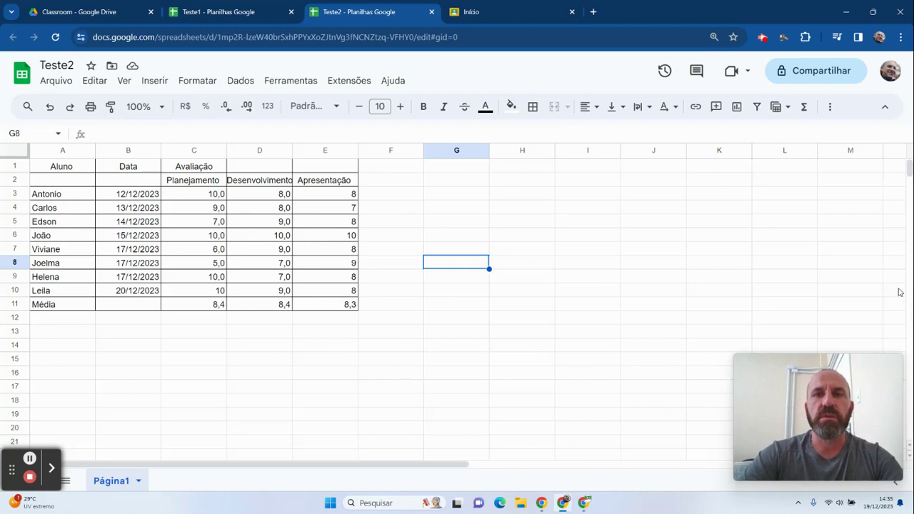
{"action": "left_click", "coordinate": [156, 85]}
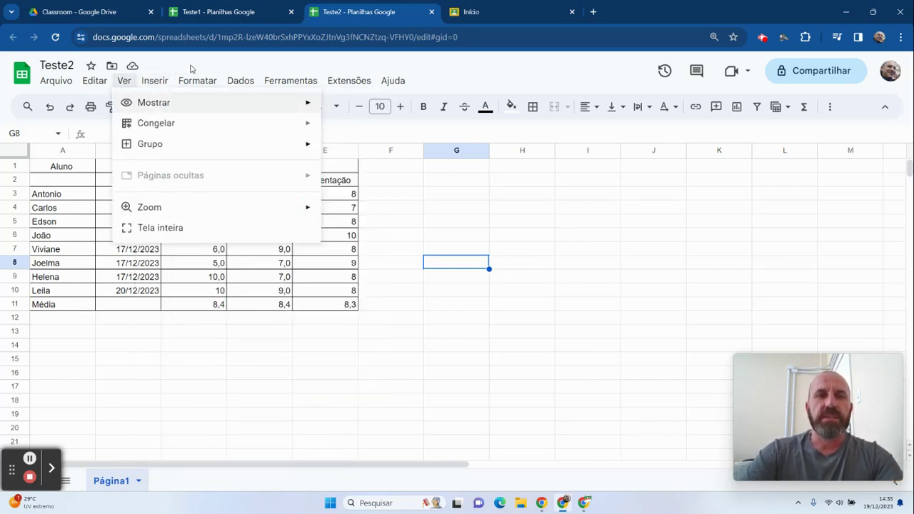
Add a drop-down list to the whole of column A and review its items in the data validation rules.
{"action": "left_click", "coordinate": [56, 150]}
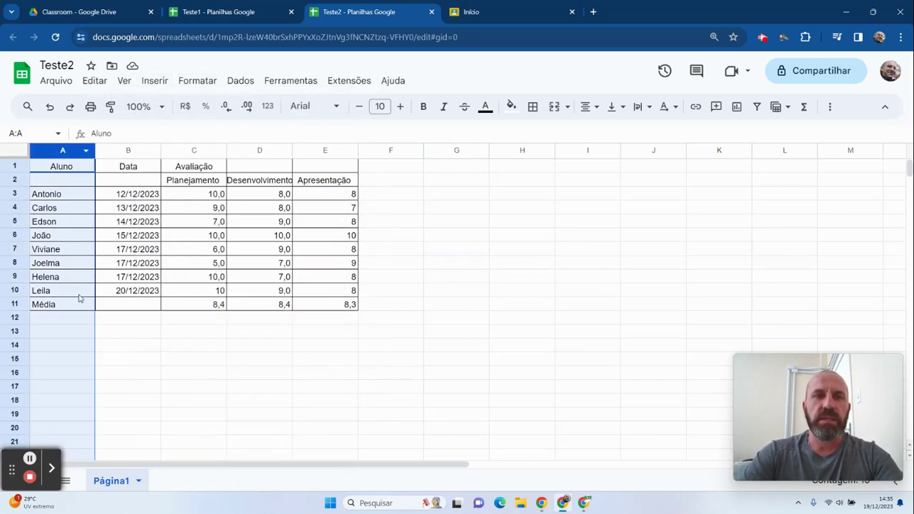
{"action": "left_click", "coordinate": [153, 82]}
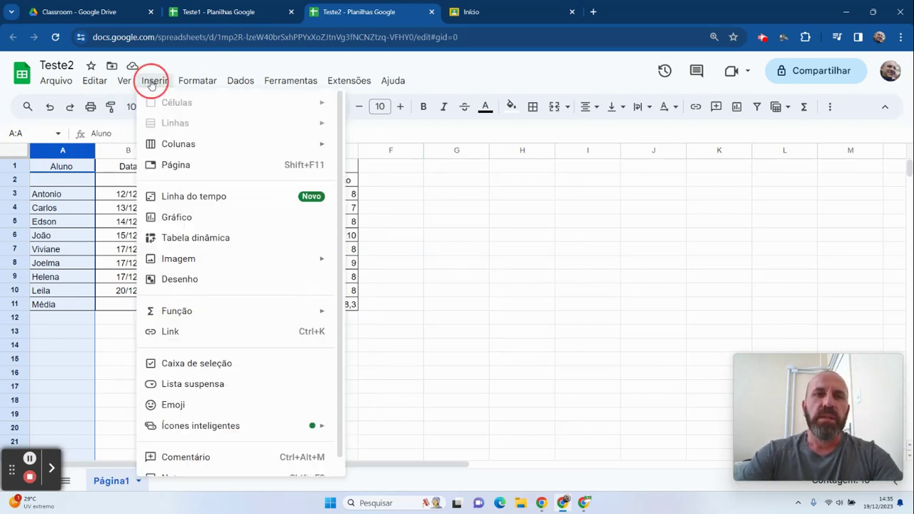
{"action": "left_click", "coordinate": [193, 384]}
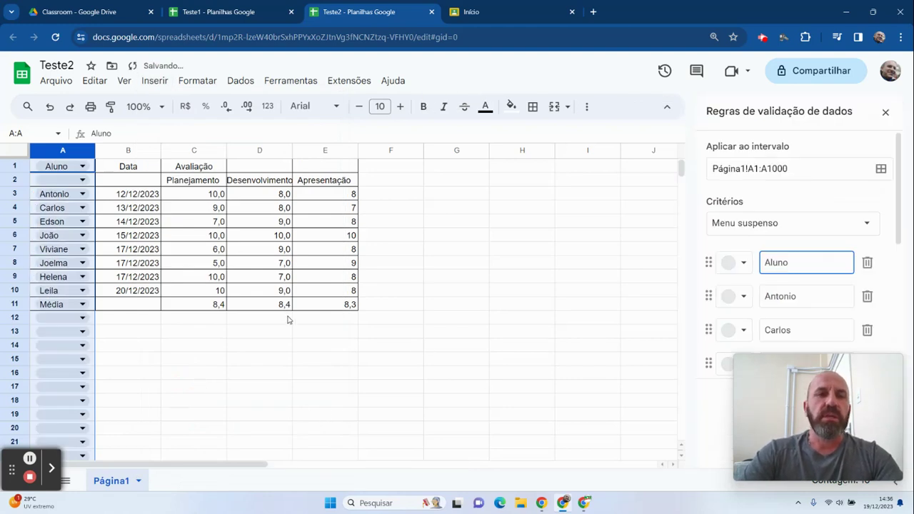
{"action": "scroll", "coordinate": [616, 365], "scroll_direction": "down", "scroll_amount": 2}
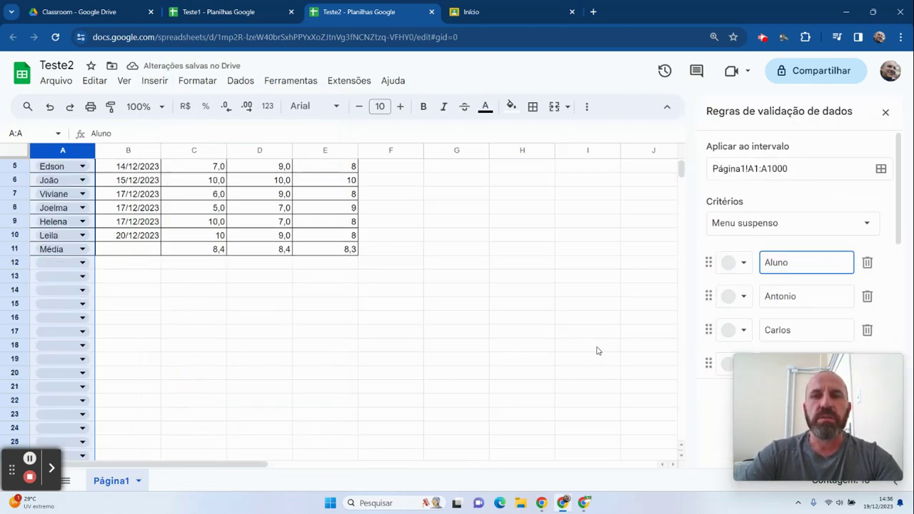
{"action": "scroll", "coordinate": [593, 357], "scroll_direction": "up", "scroll_amount": 2}
{"action": "left_click_drag", "start_coordinate": [770, 379], "coordinate": [553, 385]}
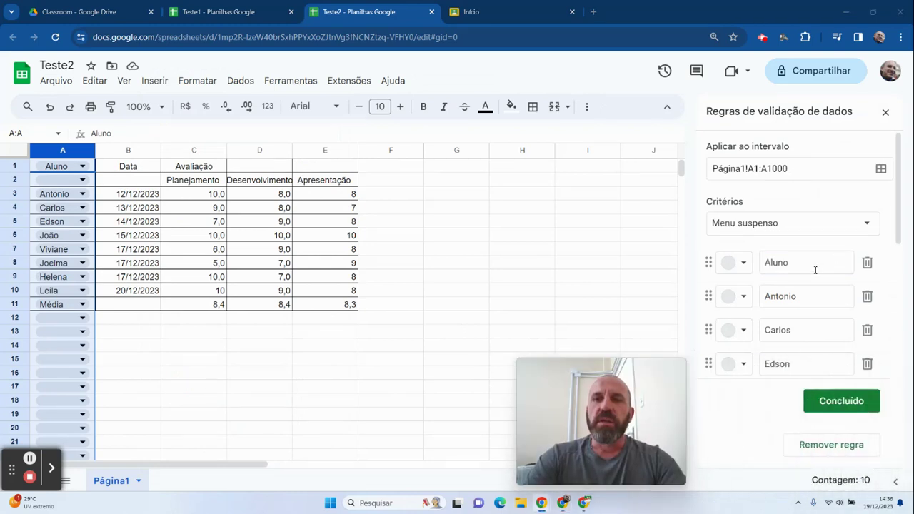
{"action": "scroll", "coordinate": [815, 271], "scroll_direction": "down", "scroll_amount": 2}
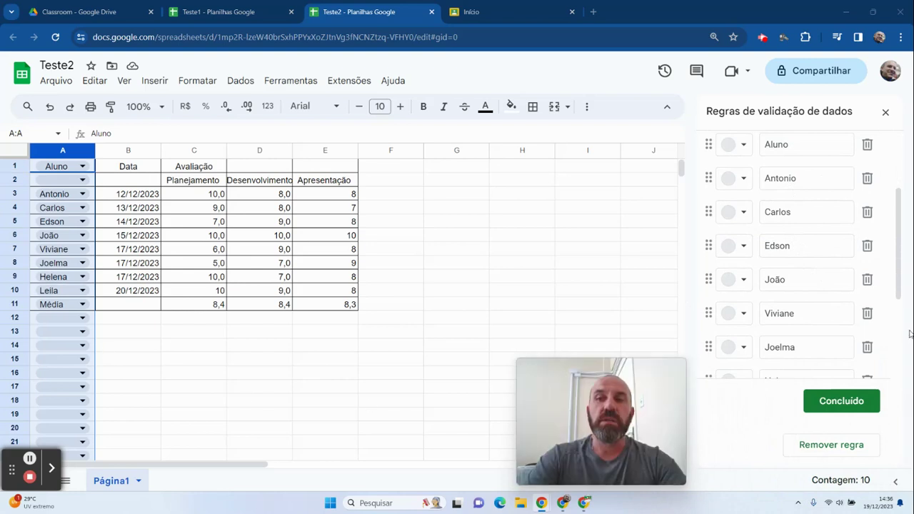
{"action": "scroll", "coordinate": [852, 315], "scroll_direction": "down", "scroll_amount": 1}
{"action": "scroll", "coordinate": [843, 325], "scroll_direction": "down", "scroll_amount": 1}
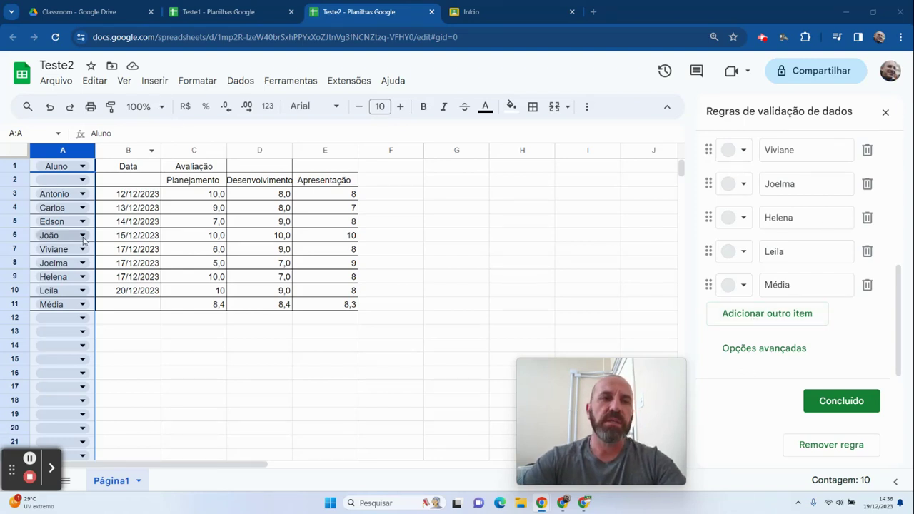
Try picking a student from the drop-down lists in cells A13 and A17, and undo both entries.
{"action": "left_click", "coordinate": [85, 332]}
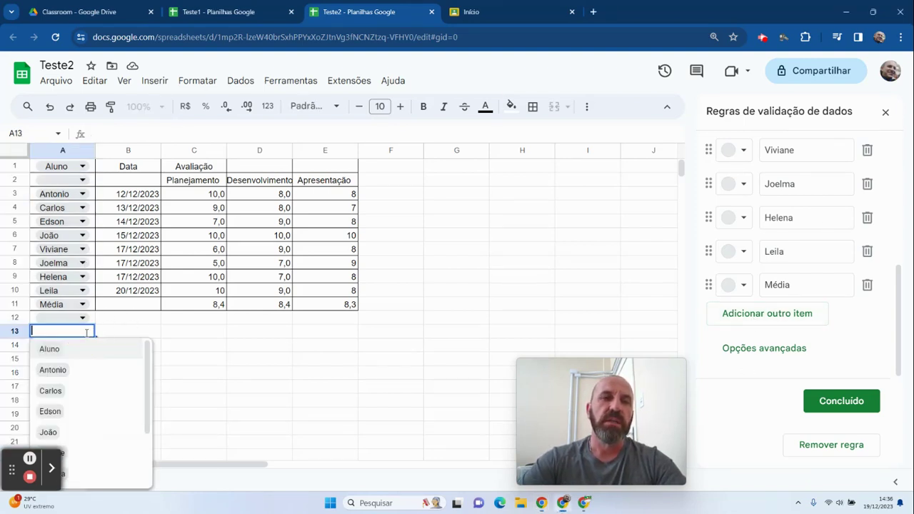
{"action": "left_click", "coordinate": [64, 398]}
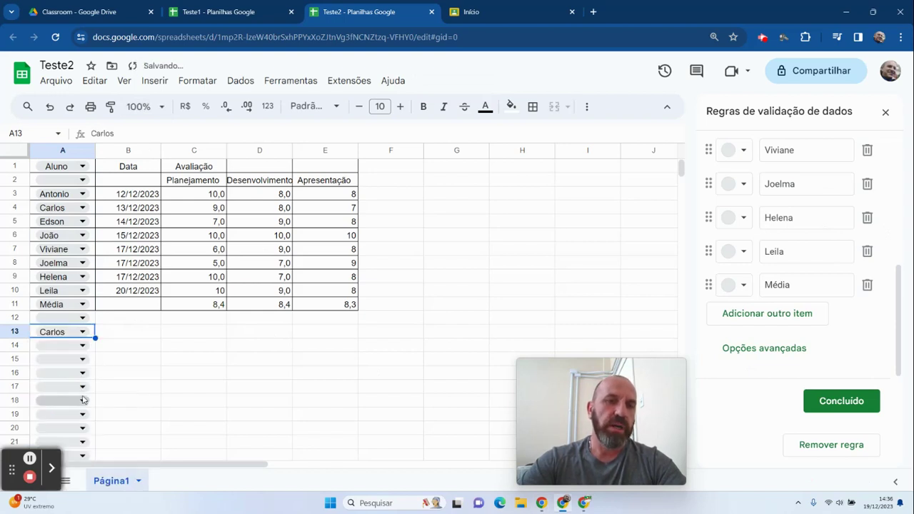
{"action": "left_click", "coordinate": [82, 386]}
{"action": "left_click", "coordinate": [59, 347]}
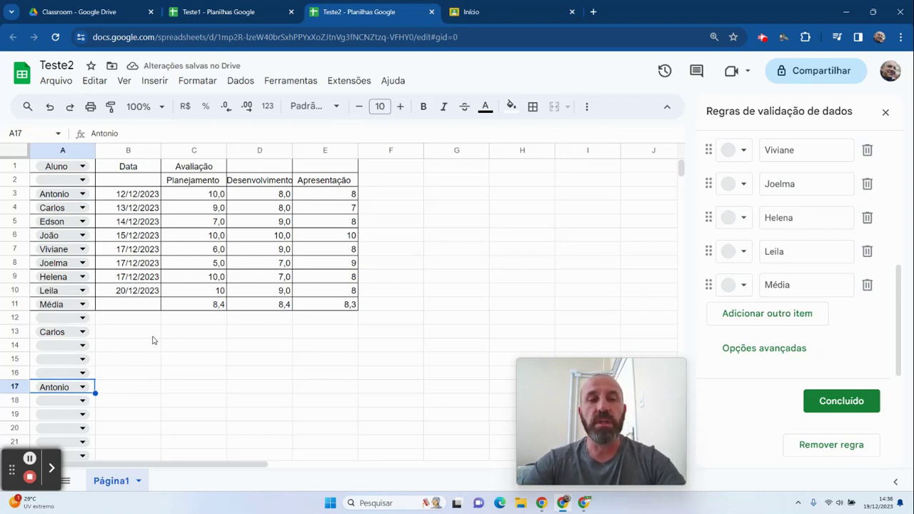
{"action": "key", "text": "ctrl+z"}
{"action": "key", "text": "ctrl+z"}
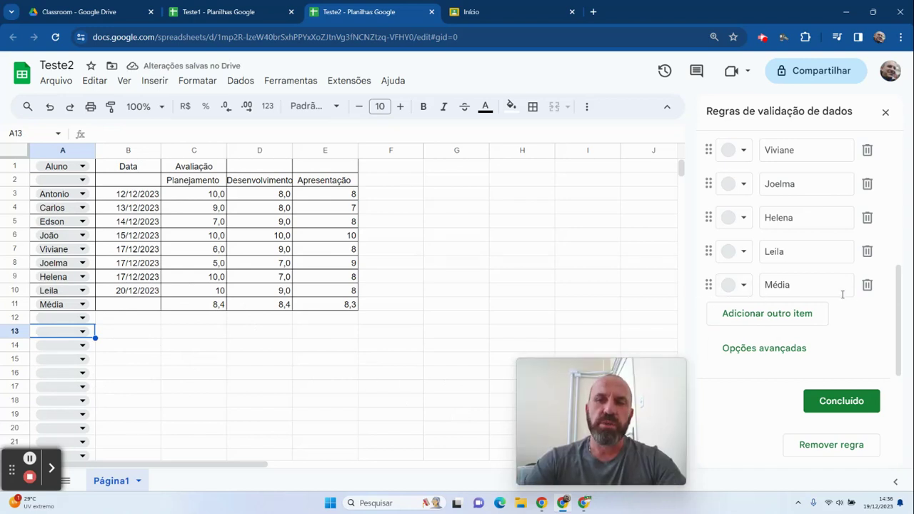
Delete the items Média and Aluno from column A's drop-down list.
{"action": "left_click", "coordinate": [868, 287]}
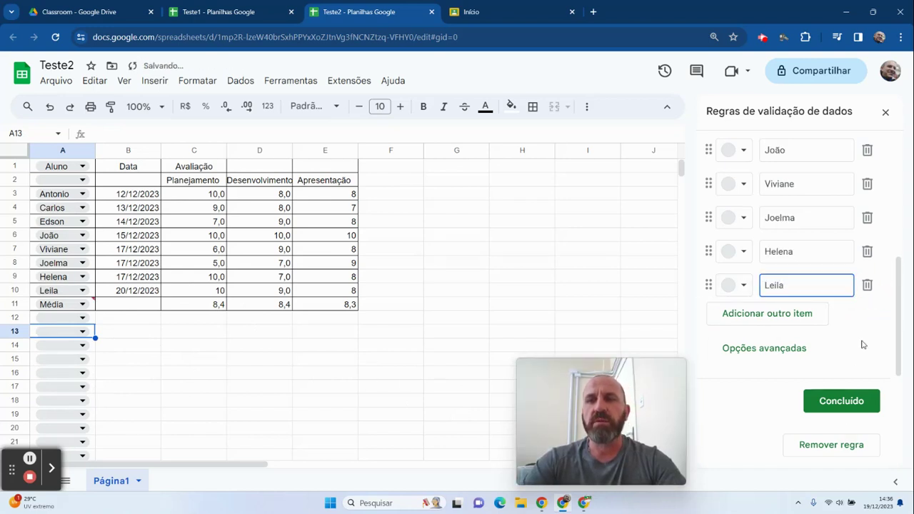
{"action": "scroll", "coordinate": [862, 336], "scroll_direction": "up", "scroll_amount": 5}
{"action": "left_click", "coordinate": [867, 252]}
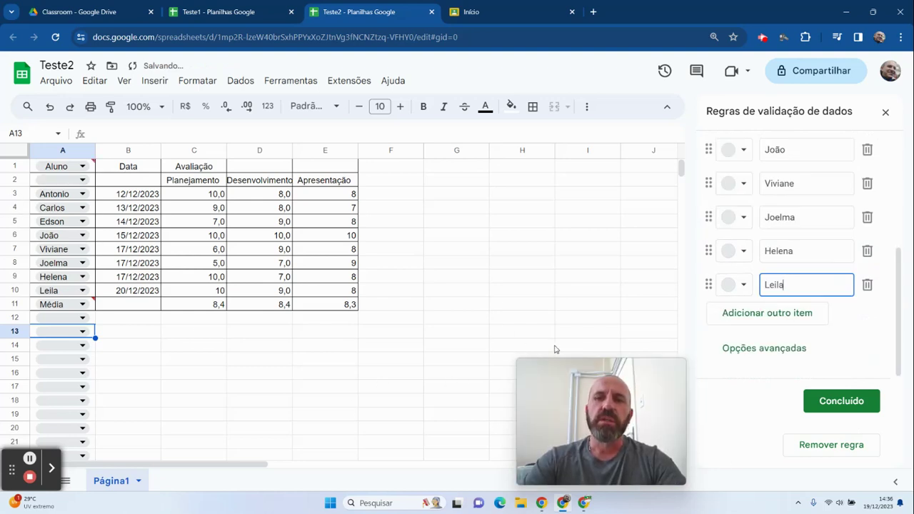
Check which options the drop-down list in cell A1 offers.
{"action": "left_click", "coordinate": [340, 378]}
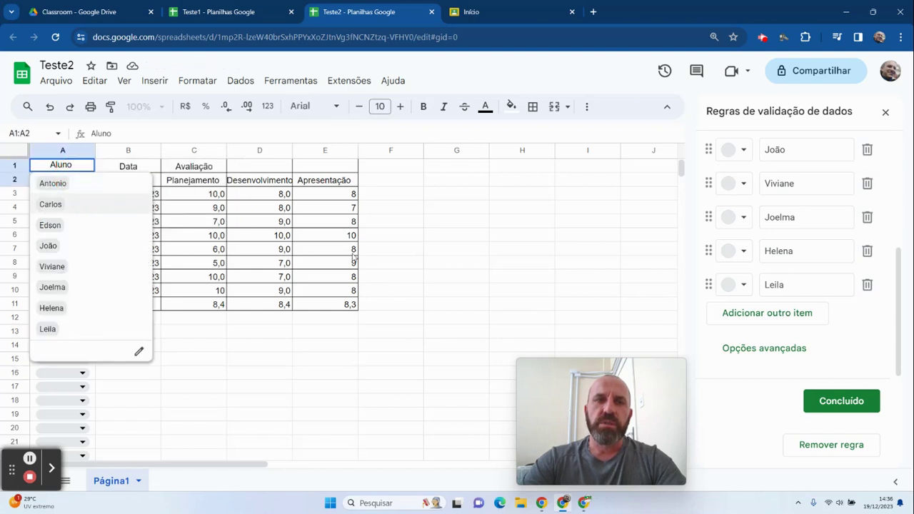
{"action": "left_click", "coordinate": [317, 406]}
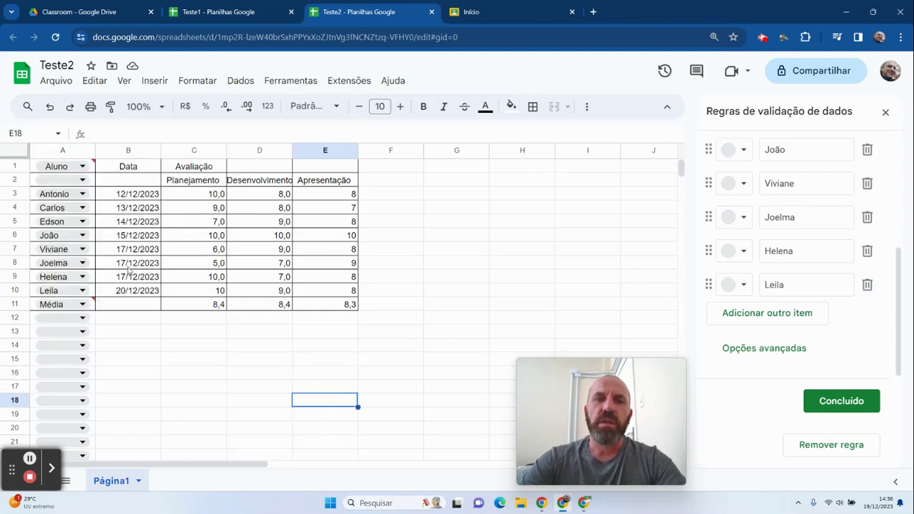
{"action": "left_click", "coordinate": [83, 167]}
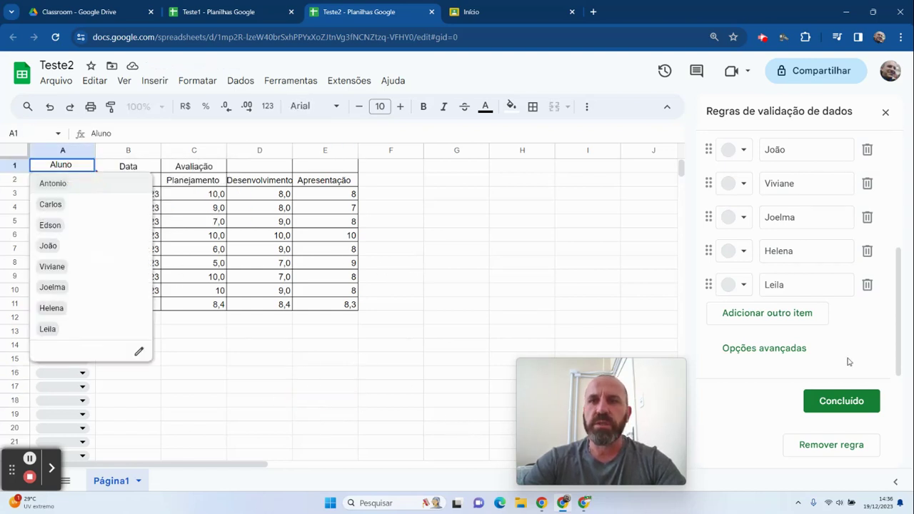
{"action": "scroll", "coordinate": [829, 369], "scroll_direction": "up", "scroll_amount": 1}
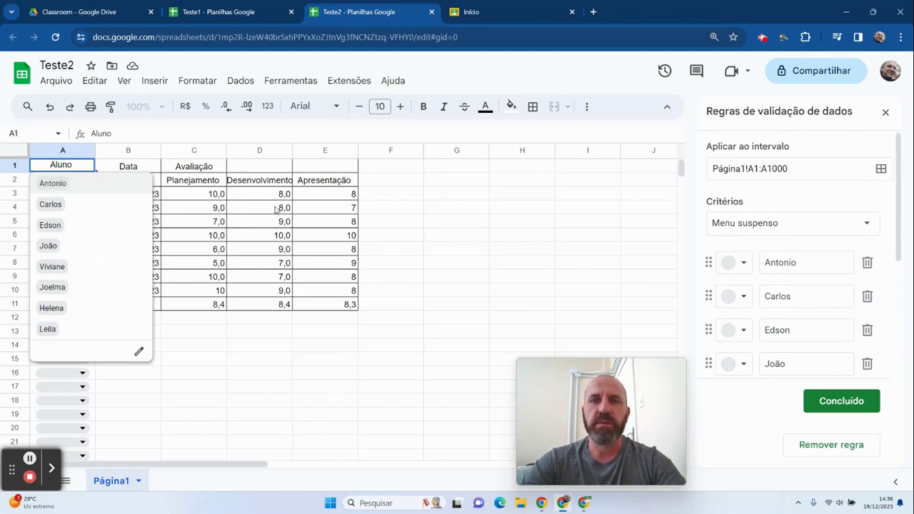
{"action": "left_click", "coordinate": [282, 371]}
{"action": "left_click", "coordinate": [64, 179]}
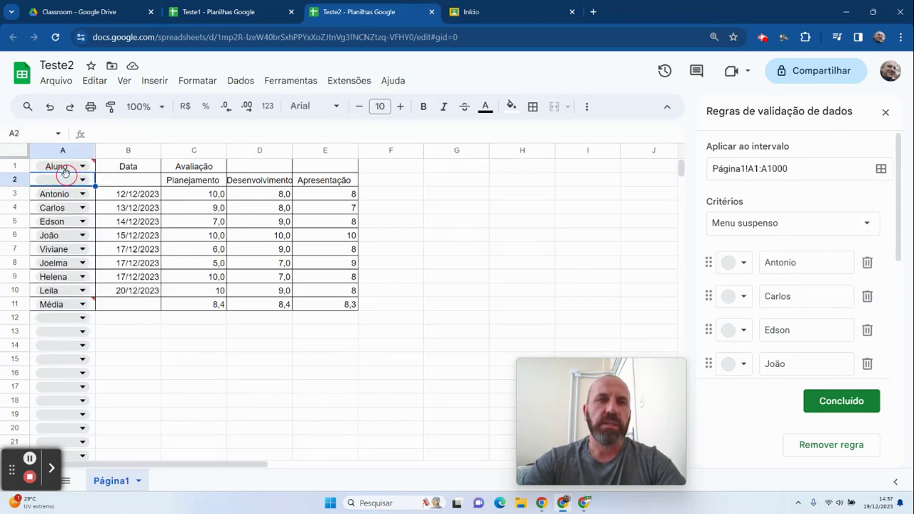
{"action": "left_click", "coordinate": [241, 437]}
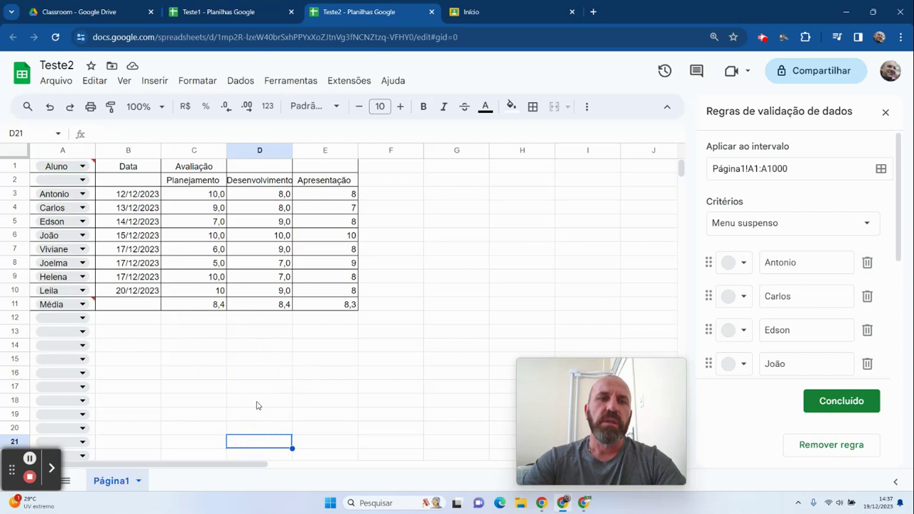
Undo the item deletions, column A's drop-down list and the row unfreezing, and close the data validation rules.
{"action": "key", "text": "ctrl+z"}
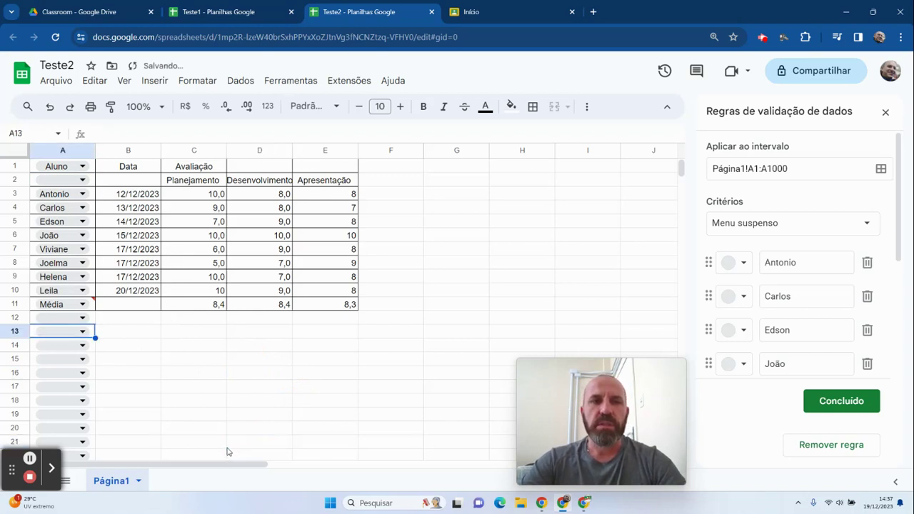
{"action": "key", "text": "ctrl+z"}
{"action": "left_click", "coordinate": [307, 443]}
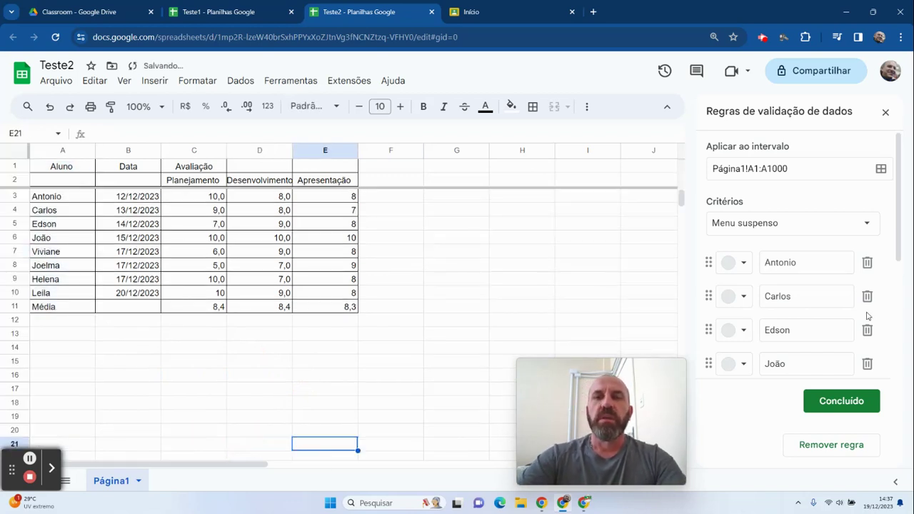
{"action": "left_click", "coordinate": [886, 112]}
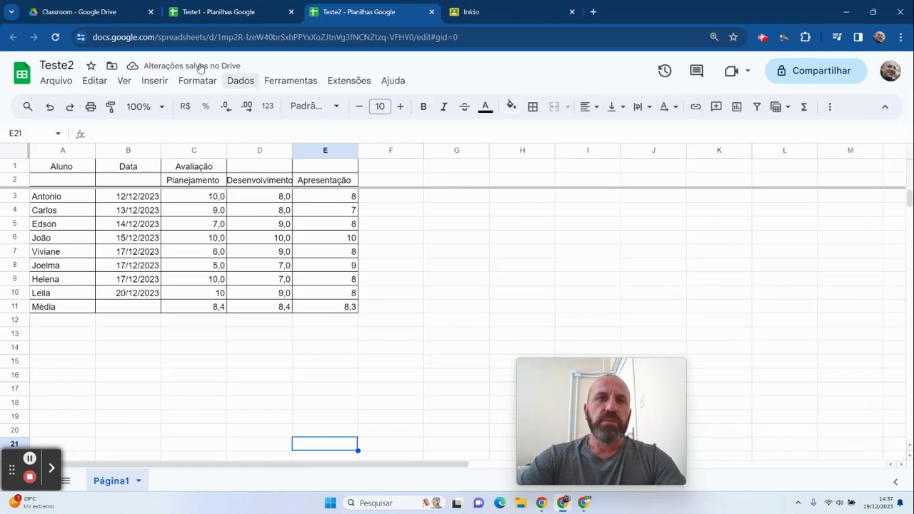
{"action": "left_click", "coordinate": [193, 81]}
{"action": "left_click", "coordinate": [240, 81]}
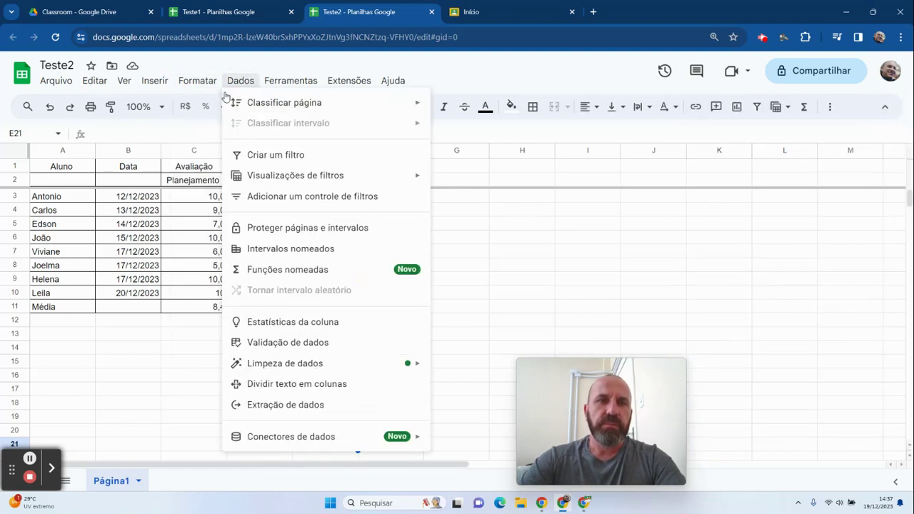
{"action": "left_click", "coordinate": [198, 82]}
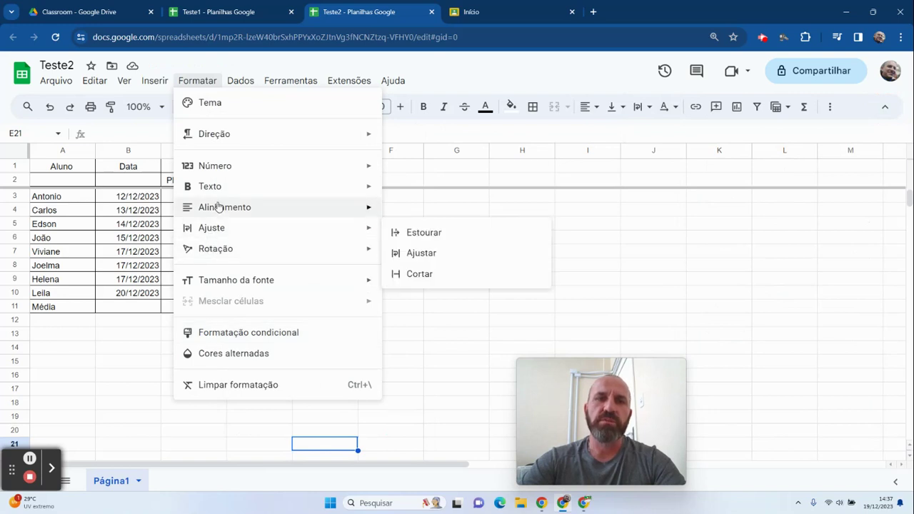
{"action": "mouse_move", "coordinate": [230, 177]}
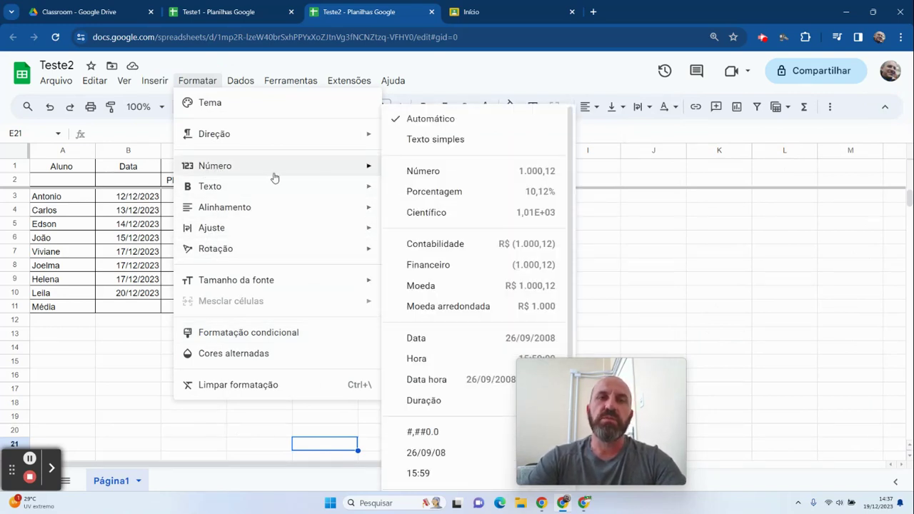
{"action": "left_click", "coordinate": [102, 366]}
{"action": "left_click_drag", "start_coordinate": [193, 151], "coordinate": [371, 150]}
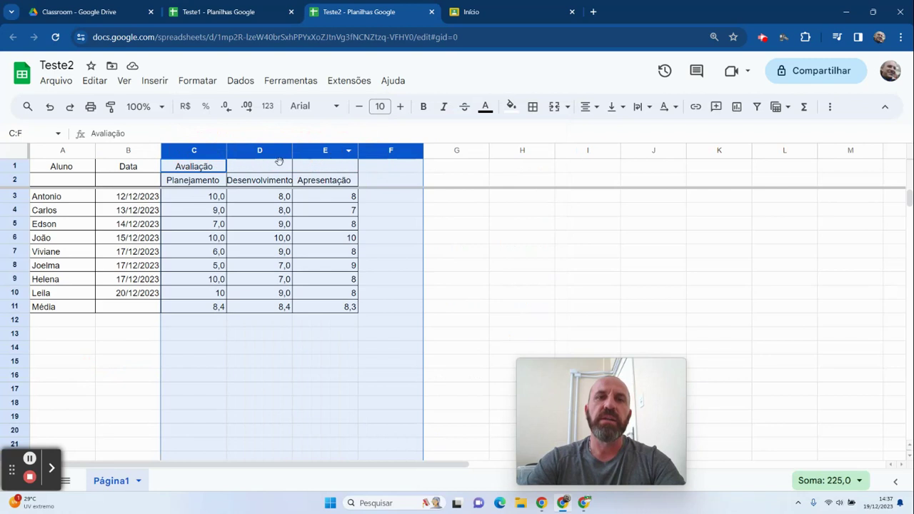
{"action": "left_click", "coordinate": [501, 321]}
{"action": "left_click_drag", "start_coordinate": [209, 201], "coordinate": [214, 260]}
{"action": "left_click", "coordinate": [355, 201]}
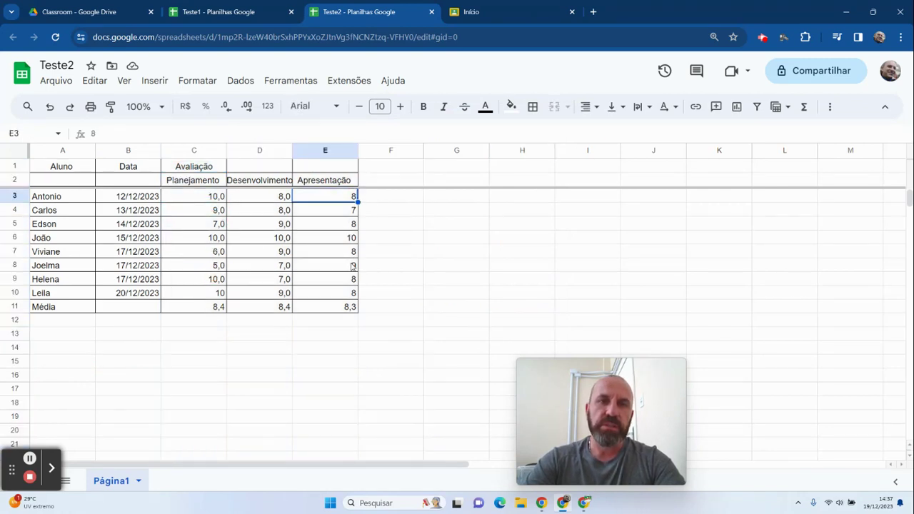
Apply the custom number format #,##0.0 to columns C to E.
{"action": "left_click_drag", "start_coordinate": [203, 151], "coordinate": [326, 149]}
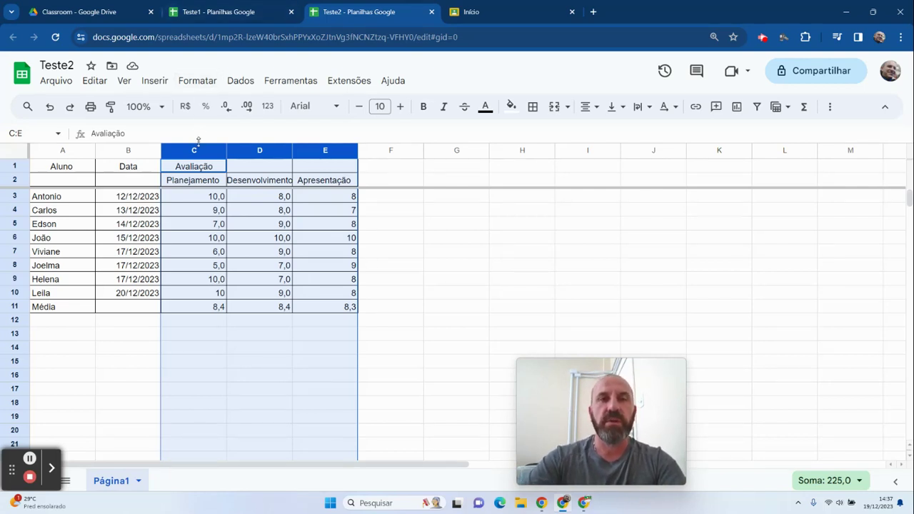
{"action": "left_click", "coordinate": [200, 82]}
{"action": "mouse_move", "coordinate": [232, 169]}
{"action": "scroll", "coordinate": [469, 221], "scroll_direction": "down", "scroll_amount": 1}
{"action": "scroll", "coordinate": [467, 213], "scroll_direction": "up", "scroll_amount": 1}
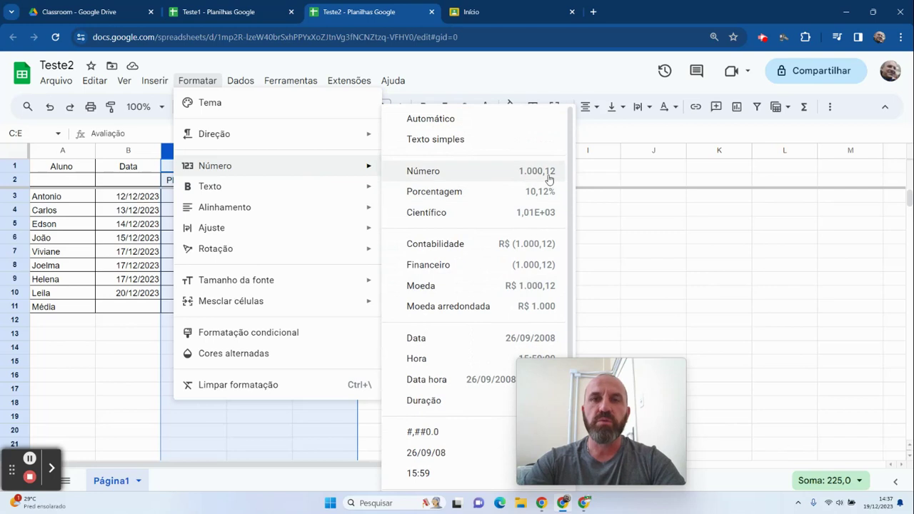
{"action": "scroll", "coordinate": [500, 214], "scroll_direction": "down", "scroll_amount": 2}
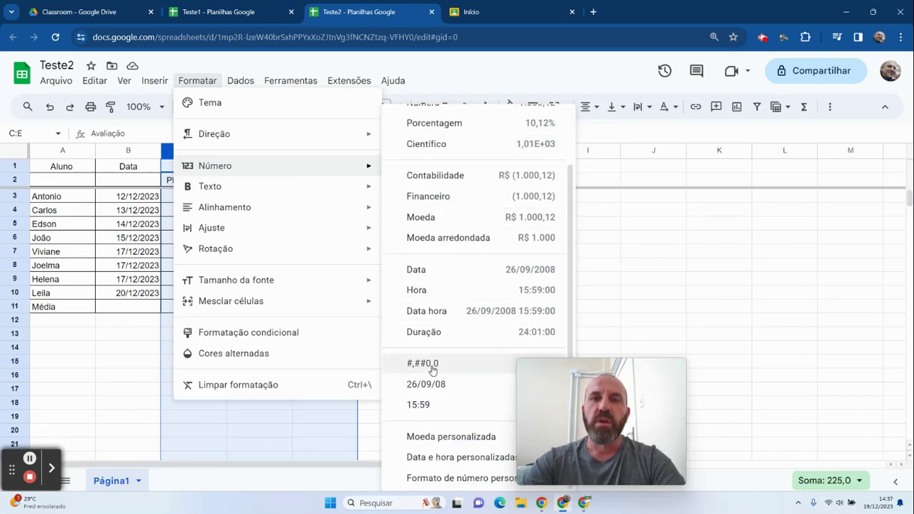
{"action": "left_click_drag", "start_coordinate": [571, 364], "coordinate": [800, 365]}
{"action": "left_click", "coordinate": [183, 81]}
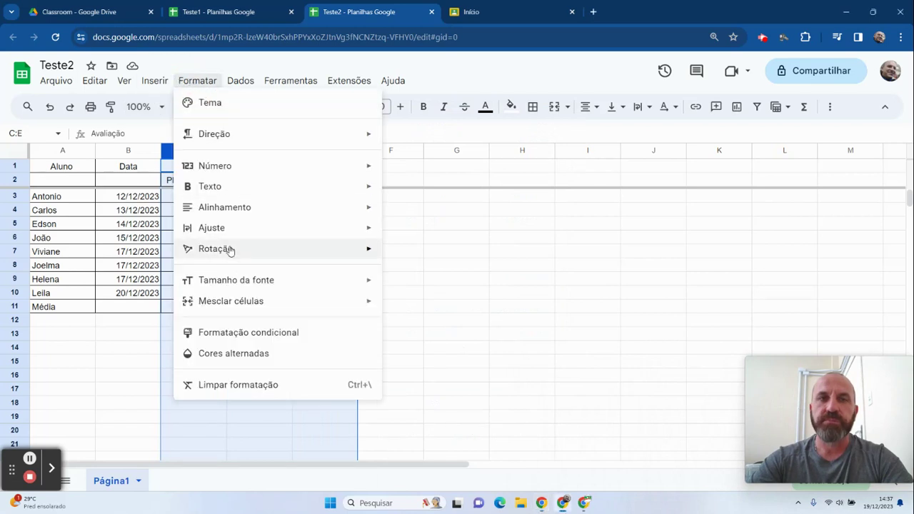
{"action": "left_click", "coordinate": [237, 172]}
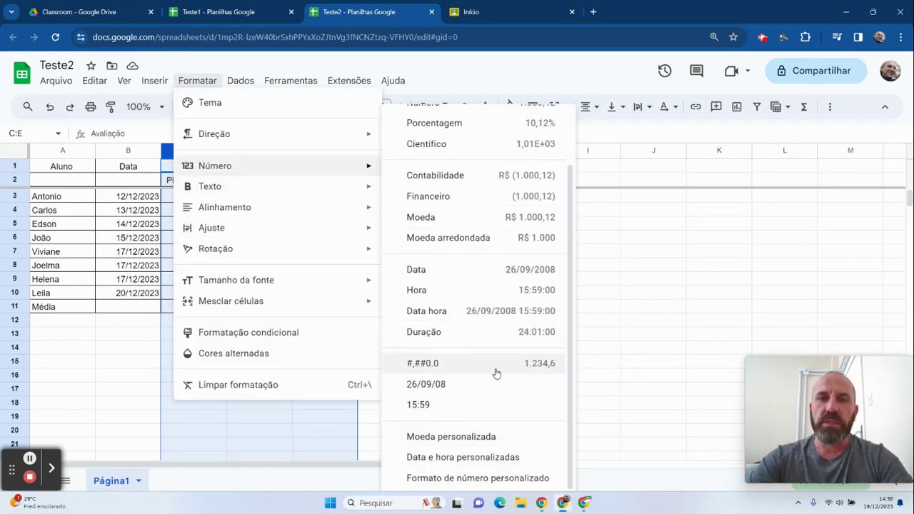
{"action": "left_click", "coordinate": [456, 479]}
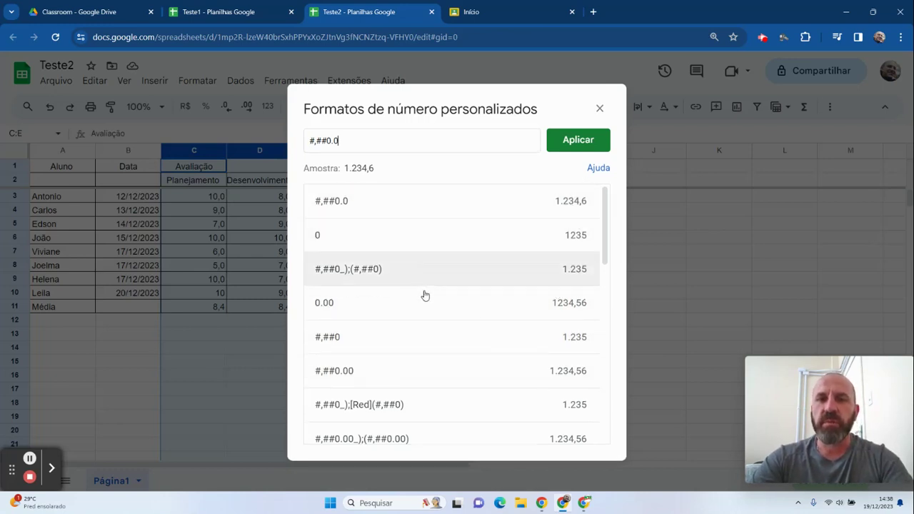
{"action": "scroll", "coordinate": [425, 314], "scroll_direction": "down", "scroll_amount": 7}
{"action": "scroll", "coordinate": [398, 357], "scroll_direction": "down", "scroll_amount": 2}
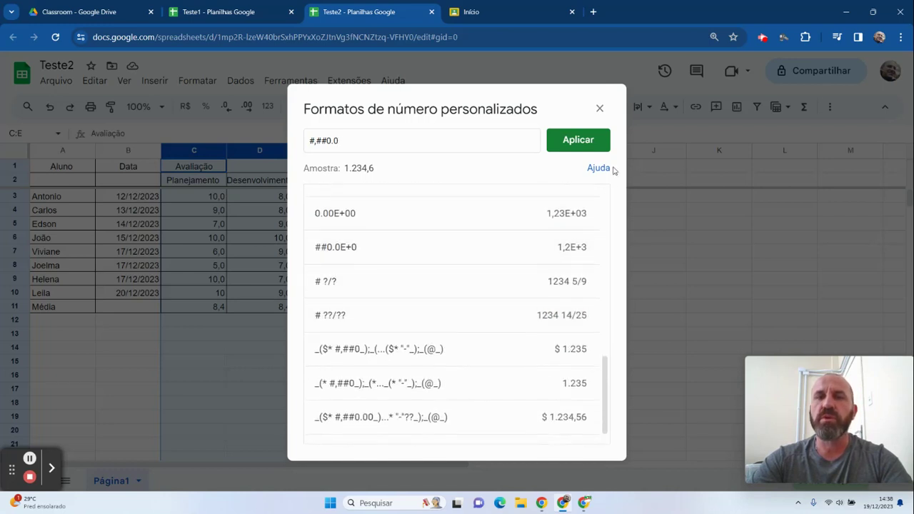
{"action": "left_click", "coordinate": [578, 140]}
{"action": "left_click", "coordinate": [452, 336]}
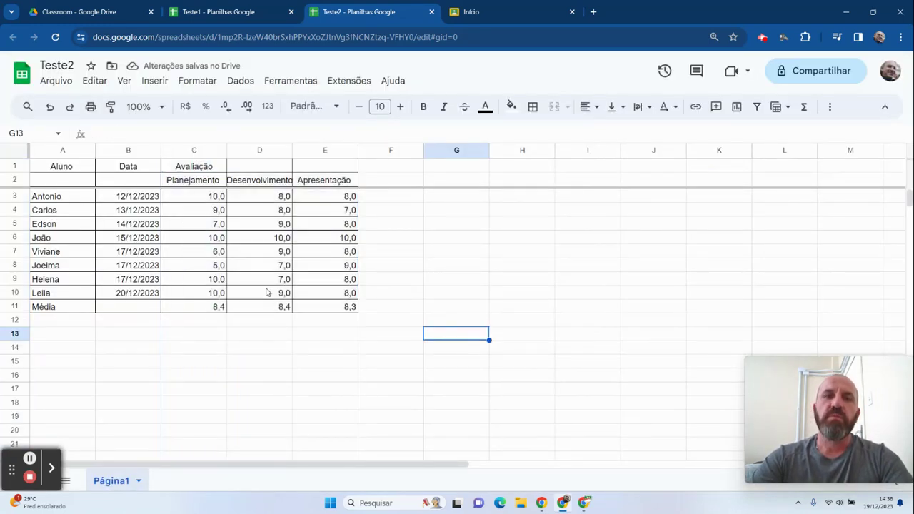
Clear the averages in cells C11, D11 and E11 of the Média row.
{"action": "double_click", "coordinate": [199, 311]}
{"action": "left_click", "coordinate": [294, 344]}
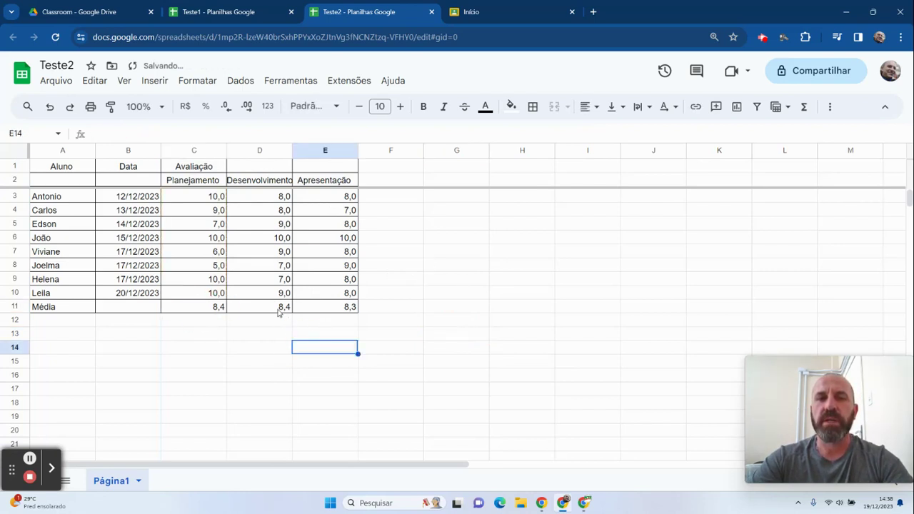
{"action": "double_click", "coordinate": [279, 309]}
{"action": "left_click", "coordinate": [204, 310]}
{"action": "key", "text": "Delete"}
{"action": "left_click", "coordinate": [314, 309]}
{"action": "key", "text": "Delete"}
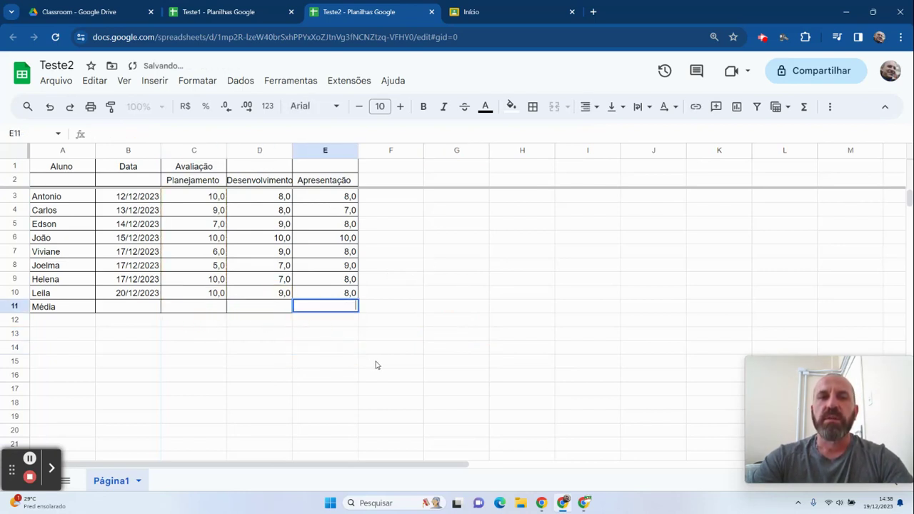
{"action": "left_click", "coordinate": [374, 362]}
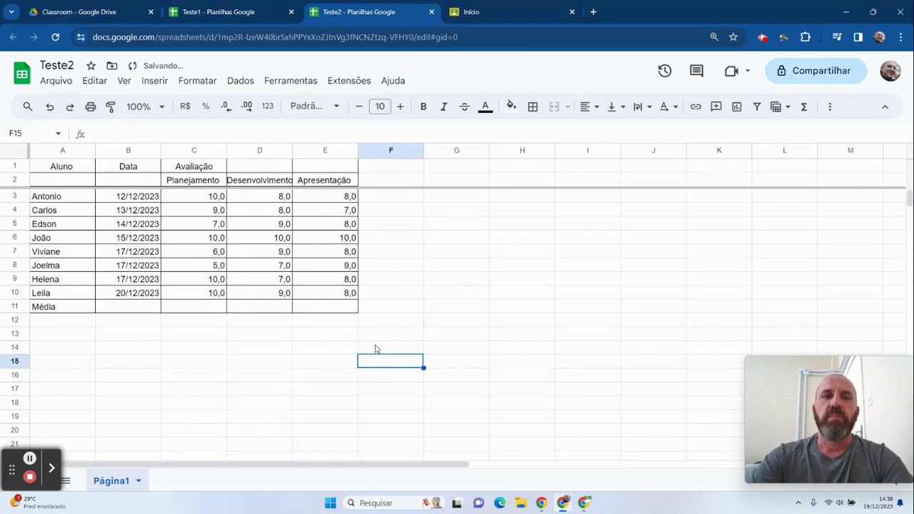
Sort the sheet by column A from A to Z with columns A to E selected.
{"action": "left_click", "coordinate": [242, 81]}
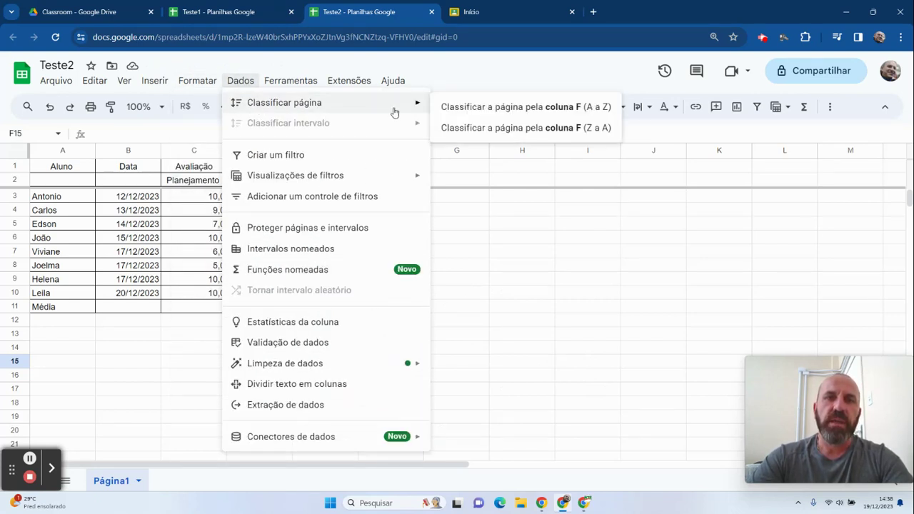
{"action": "left_click", "coordinate": [530, 272]}
{"action": "left_click", "coordinate": [57, 151]}
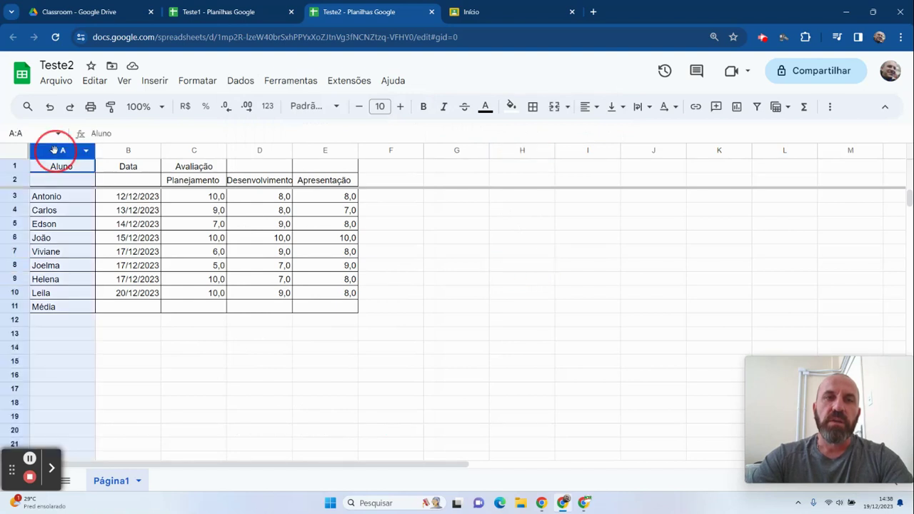
{"action": "left_click_drag", "start_coordinate": [192, 307], "coordinate": [193, 320]}
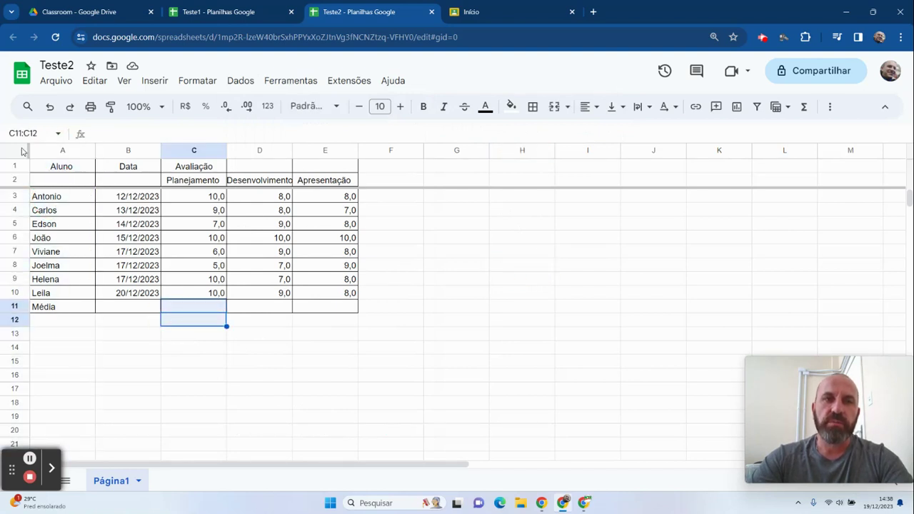
{"action": "left_click_drag", "start_coordinate": [57, 151], "coordinate": [350, 214]}
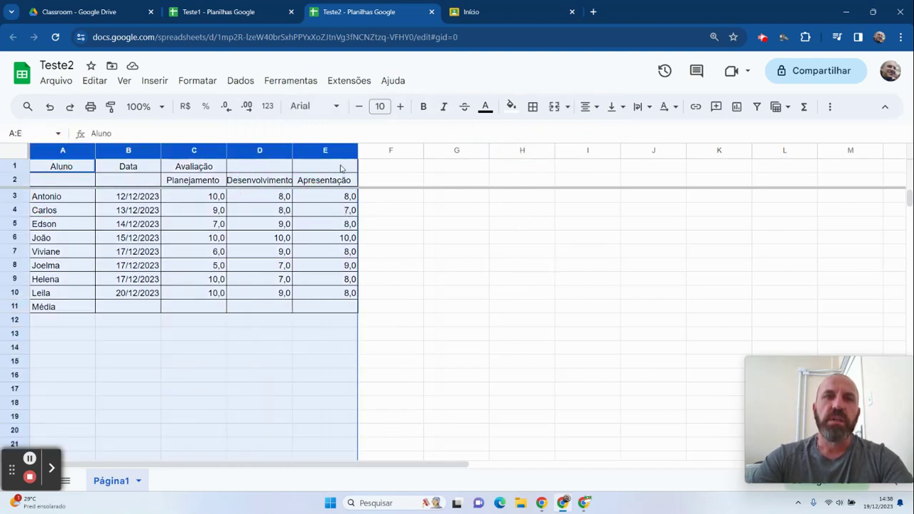
{"action": "left_click", "coordinate": [241, 81]}
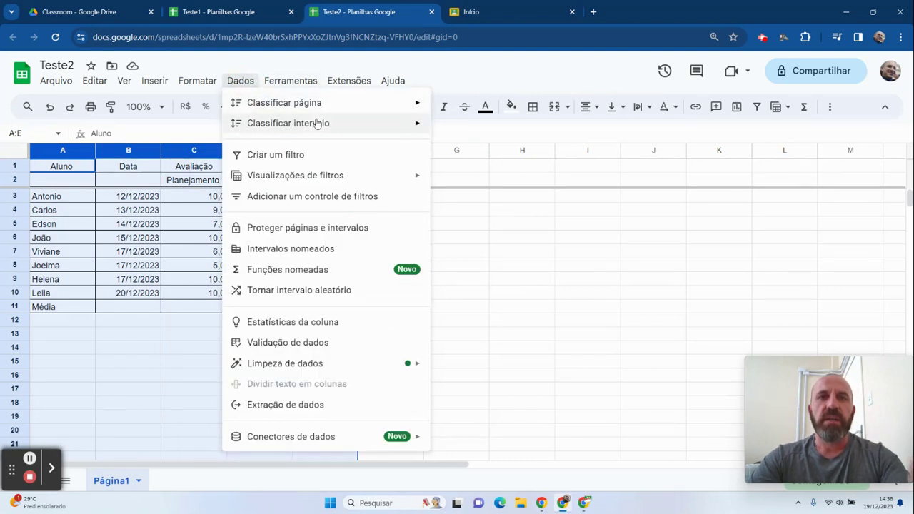
{"action": "mouse_move", "coordinate": [312, 125]}
{"action": "mouse_move", "coordinate": [321, 103]}
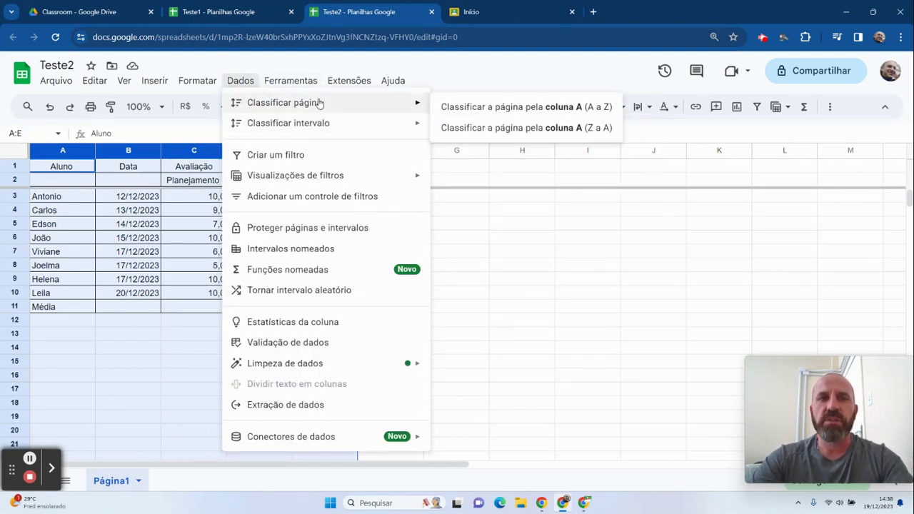
{"action": "left_click", "coordinate": [527, 112]}
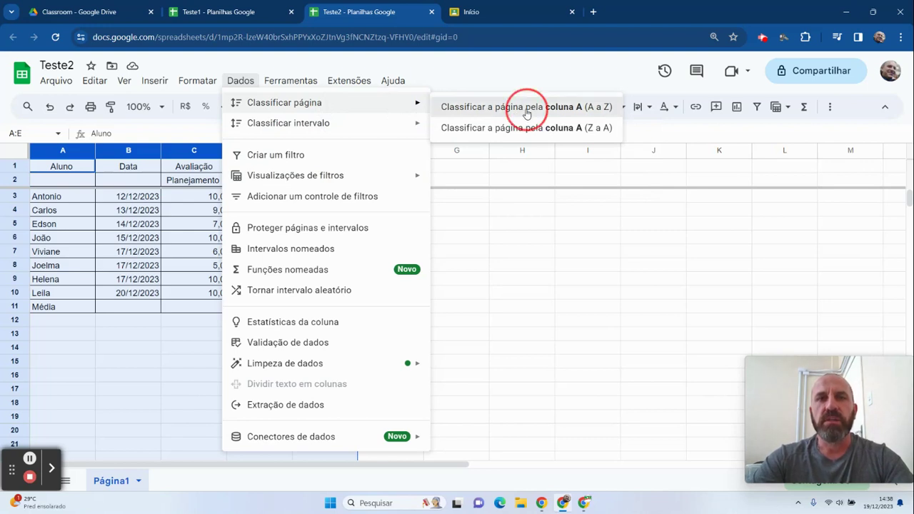
Check the sheet sorting options again and undo the A-to-Z sort by column A.
{"action": "left_click", "coordinate": [240, 81]}
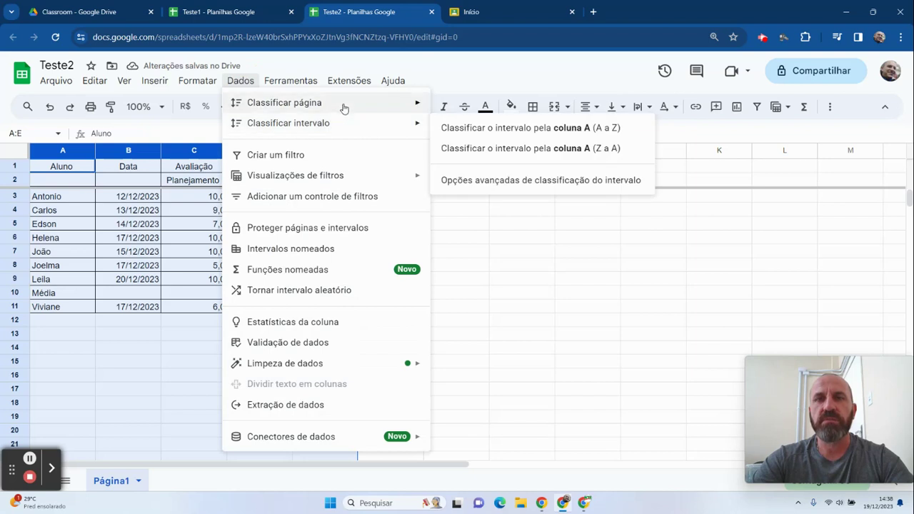
{"action": "mouse_move", "coordinate": [340, 105]}
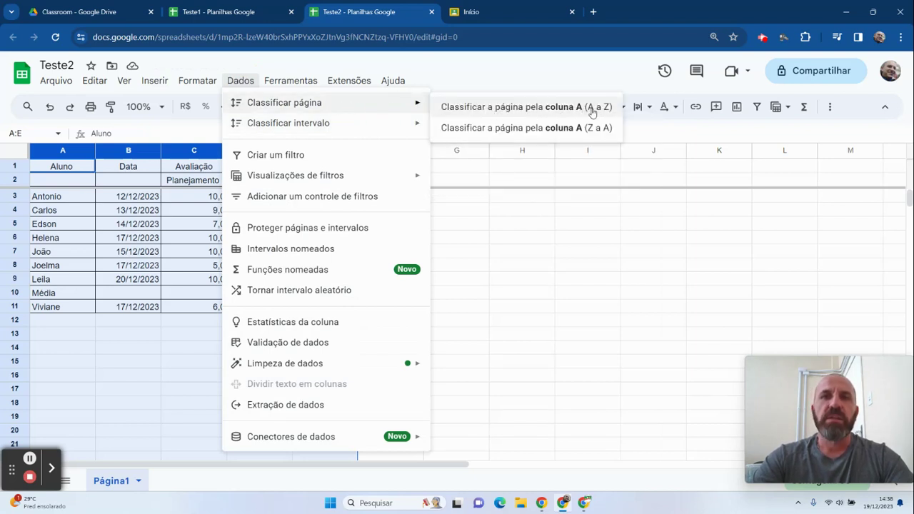
{"action": "left_click", "coordinate": [477, 268]}
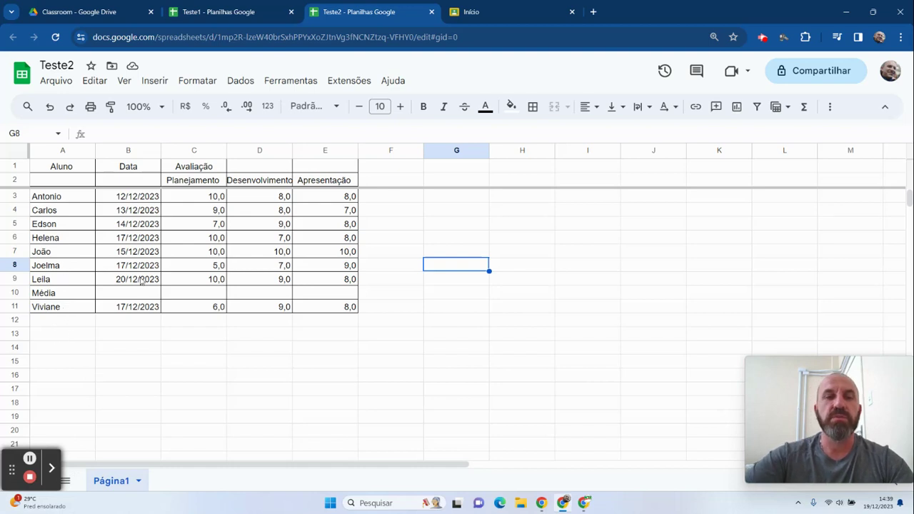
{"action": "key", "text": "ctrl+z"}
{"action": "left_click", "coordinate": [527, 361]}
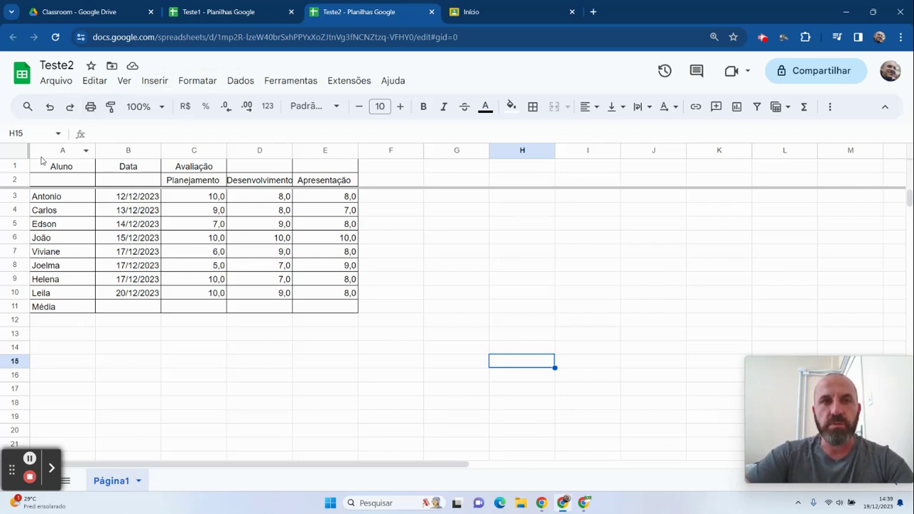
Unfreeze the two header rows of the assessment table.
{"action": "left_click_drag", "start_coordinate": [14, 167], "coordinate": [14, 179]}
{"action": "left_click", "coordinate": [125, 81]}
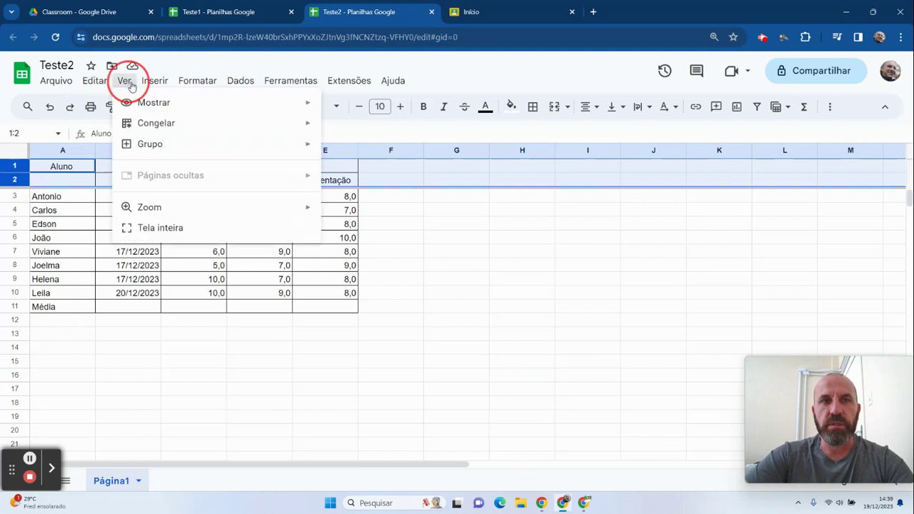
{"action": "mouse_move", "coordinate": [276, 125]}
{"action": "left_click", "coordinate": [350, 127]}
{"action": "left_click", "coordinate": [565, 289]}
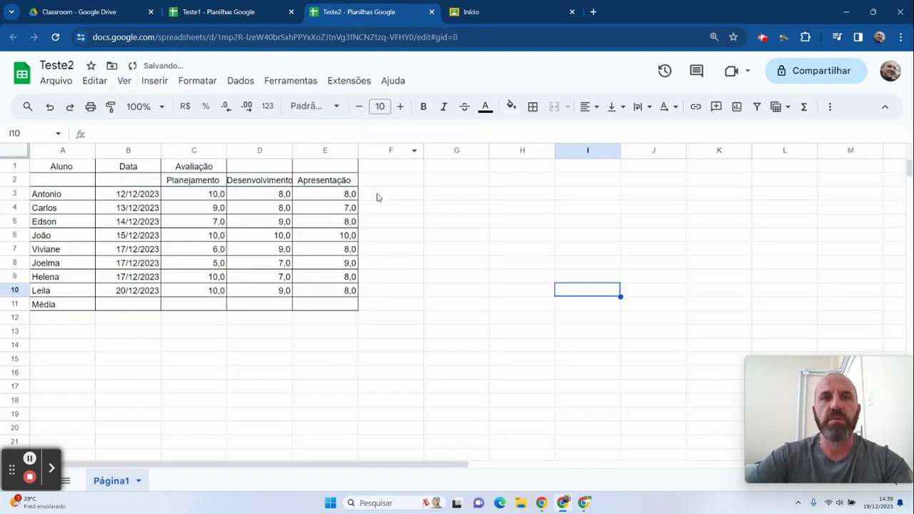
{"action": "left_click", "coordinate": [291, 81]}
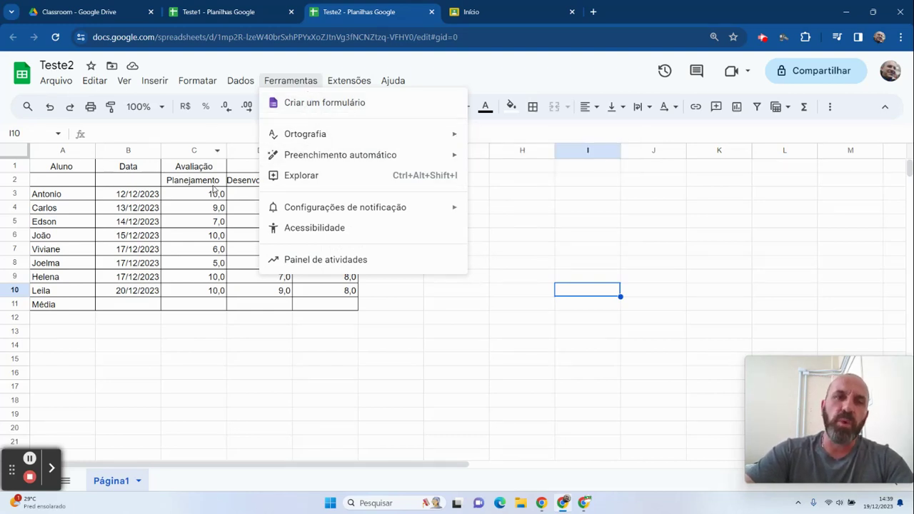
{"action": "left_click", "coordinate": [451, 303]}
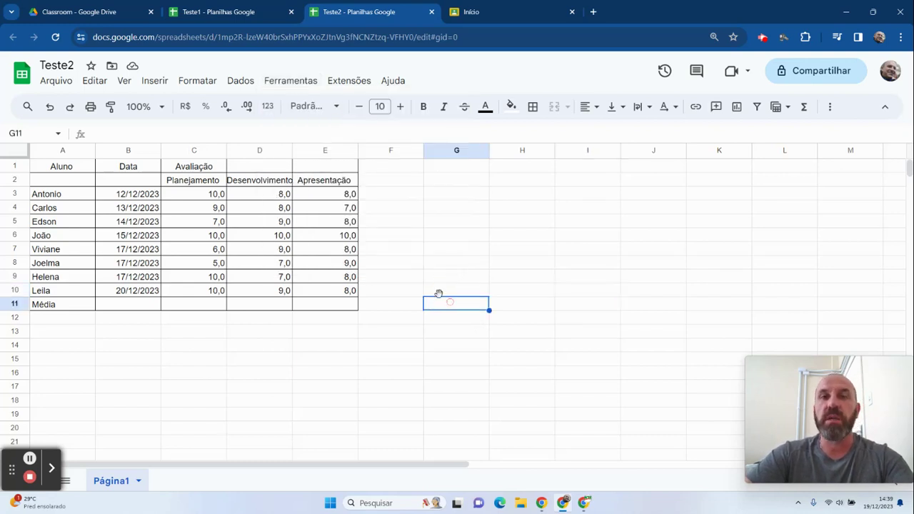
{"action": "left_click", "coordinate": [334, 84]}
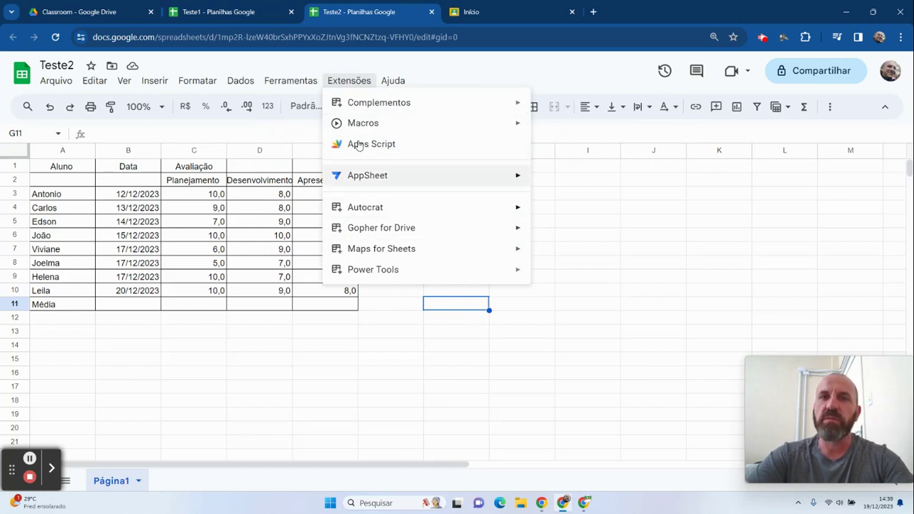
{"action": "mouse_move", "coordinate": [361, 126]}
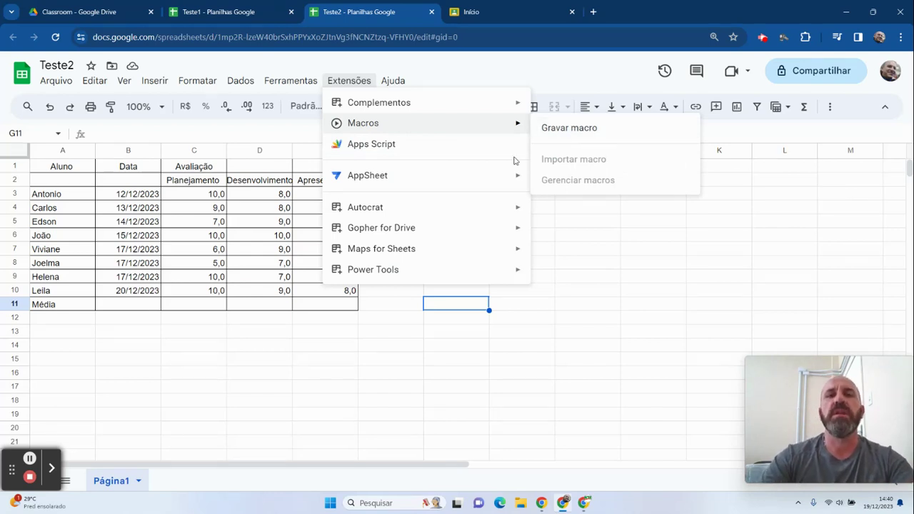
{"action": "mouse_move", "coordinate": [380, 187]}
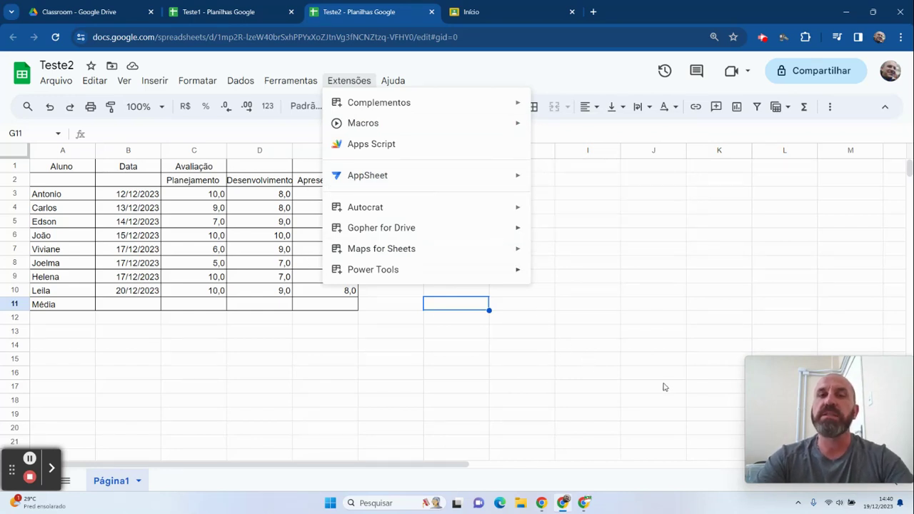
{"action": "left_click", "coordinate": [626, 359]}
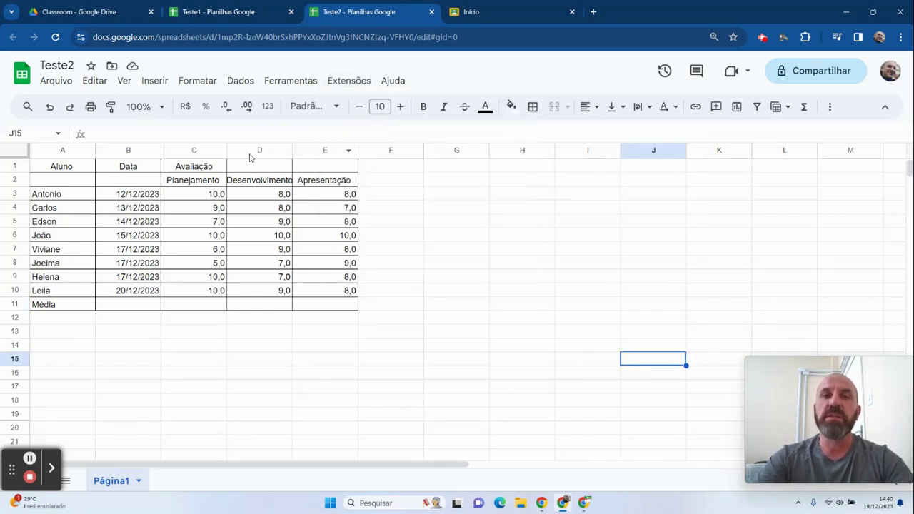
Format column A with the student names as plain text (Texto simples).
{"action": "left_click", "coordinate": [63, 152]}
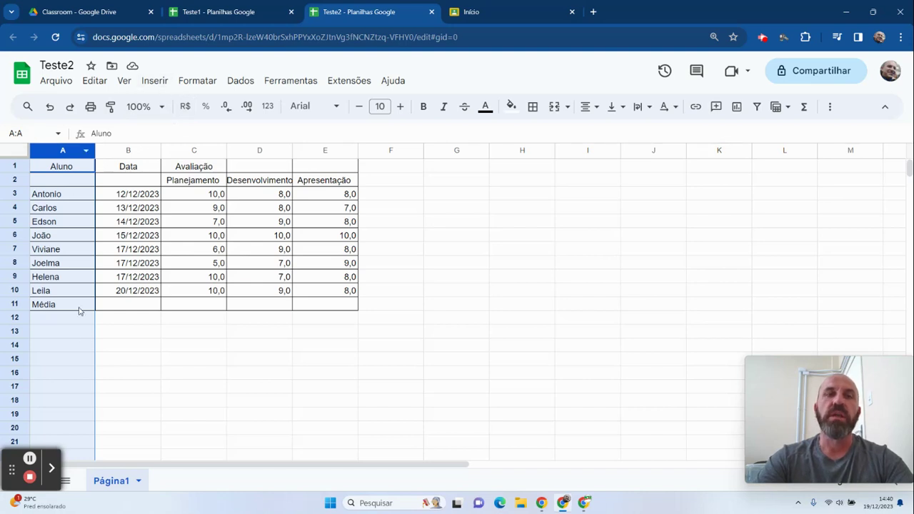
{"action": "left_click", "coordinate": [197, 81]}
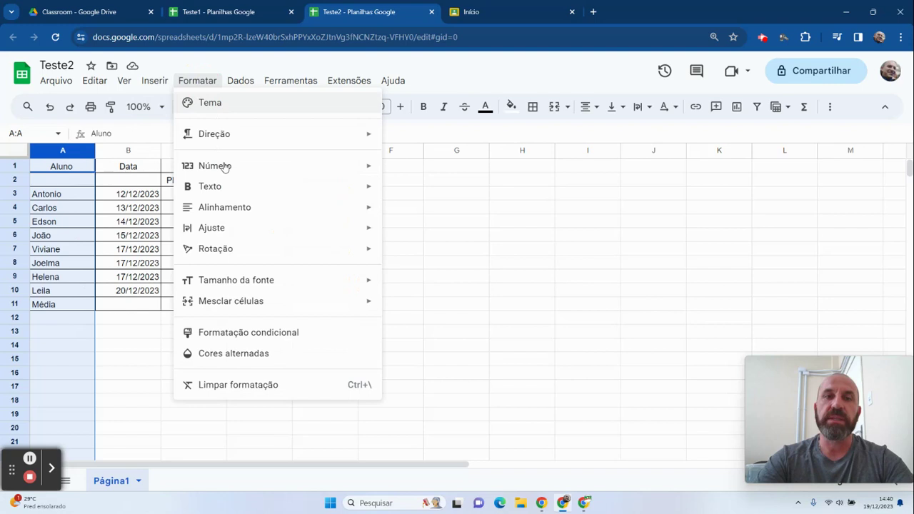
{"action": "mouse_move", "coordinate": [216, 167]}
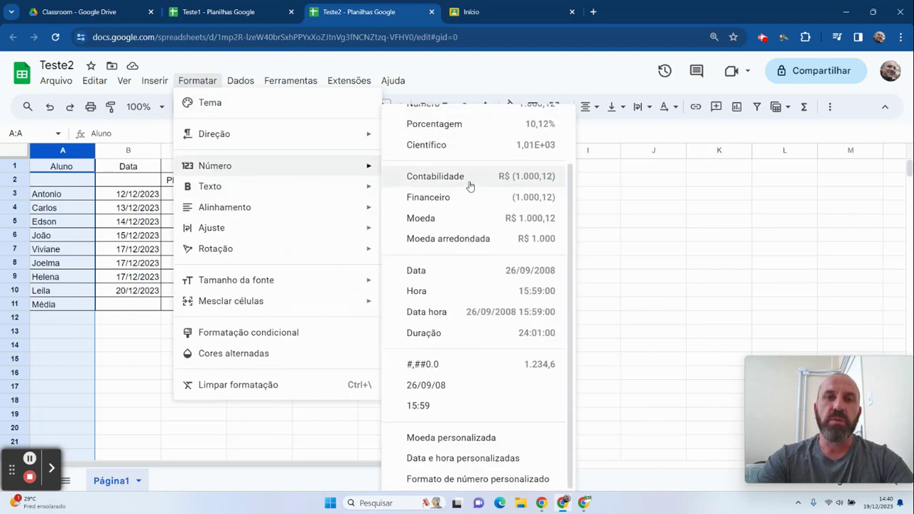
{"action": "scroll", "coordinate": [463, 186], "scroll_direction": "up", "scroll_amount": 2}
{"action": "left_click", "coordinate": [447, 145]}
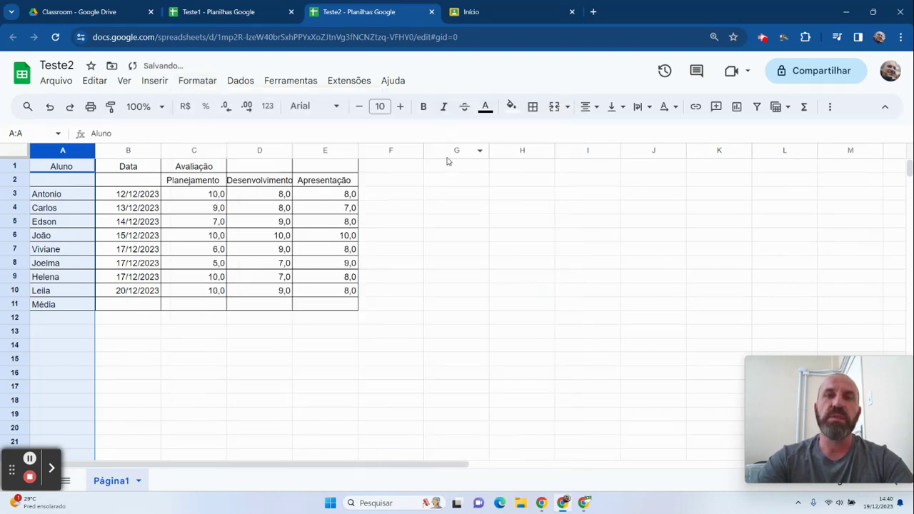
{"action": "left_click", "coordinate": [408, 393]}
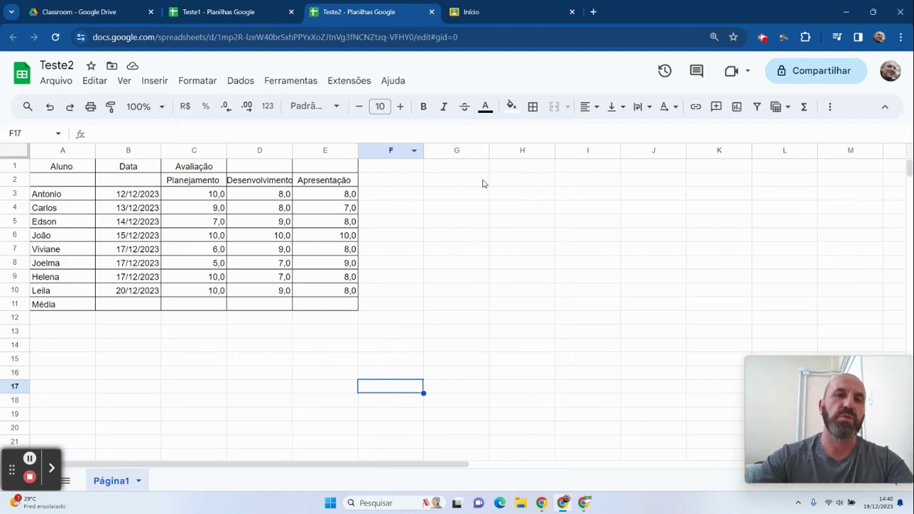
Remove all borders from the assessment table A1:E11 and reapply borders around every cell.
{"action": "left_click", "coordinate": [611, 319]}
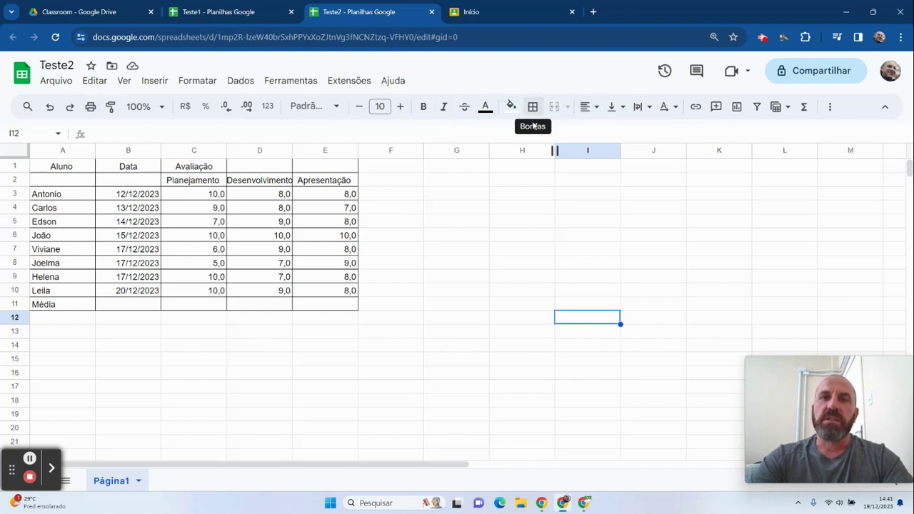
{"action": "left_click_drag", "start_coordinate": [74, 171], "coordinate": [350, 314]}
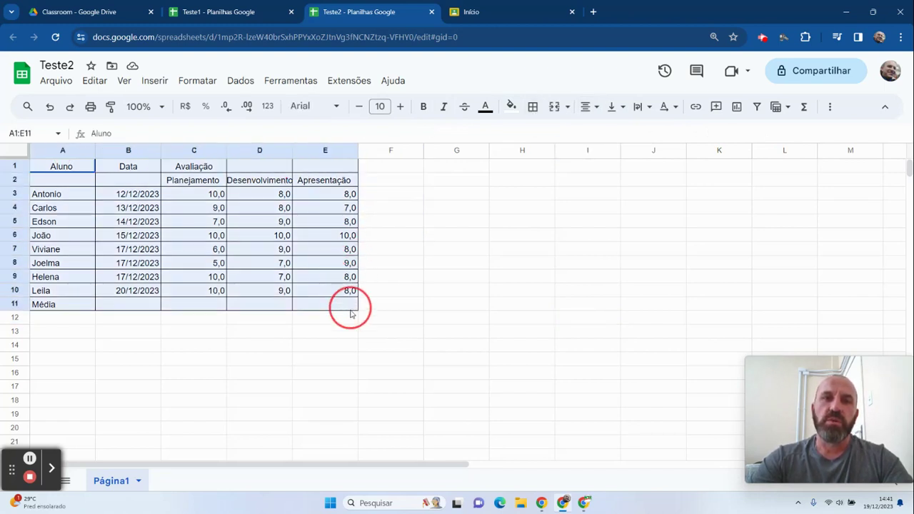
{"action": "left_click", "coordinate": [533, 107]}
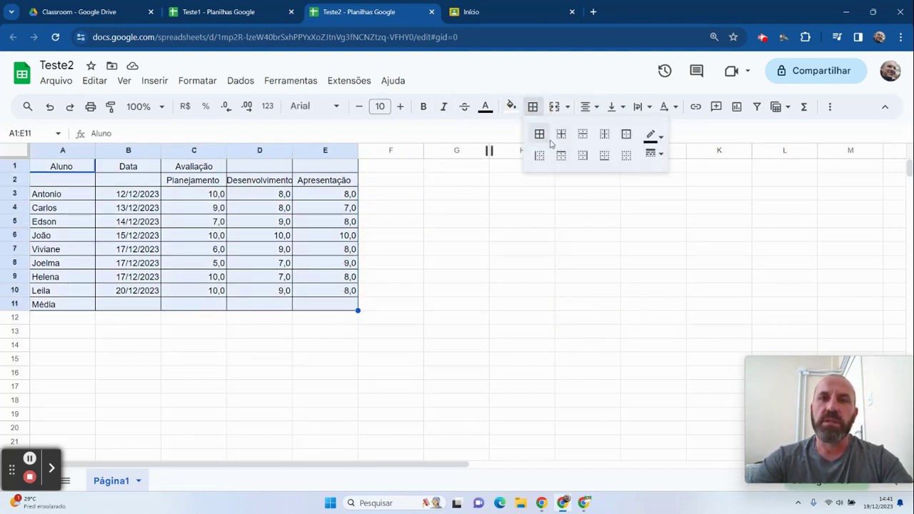
{"action": "left_click", "coordinate": [627, 155]}
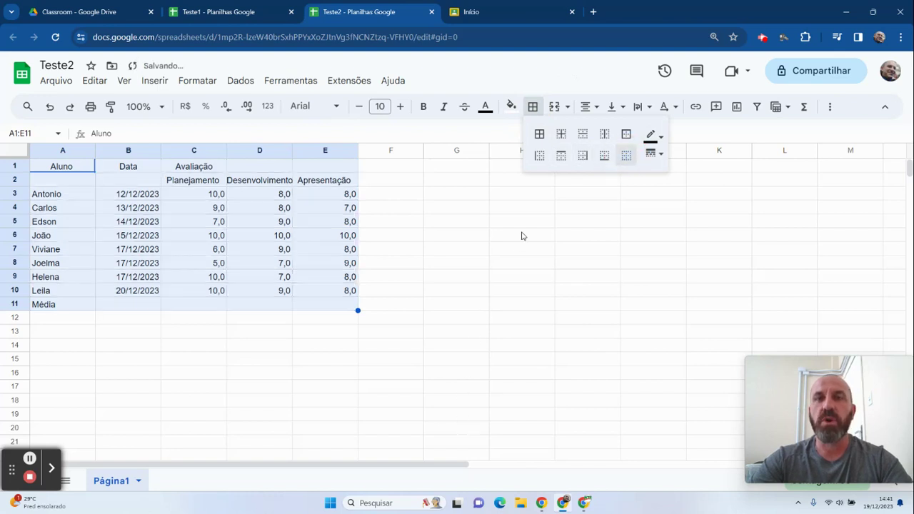
{"action": "left_click", "coordinate": [539, 134]}
{"action": "left_click", "coordinate": [491, 344]}
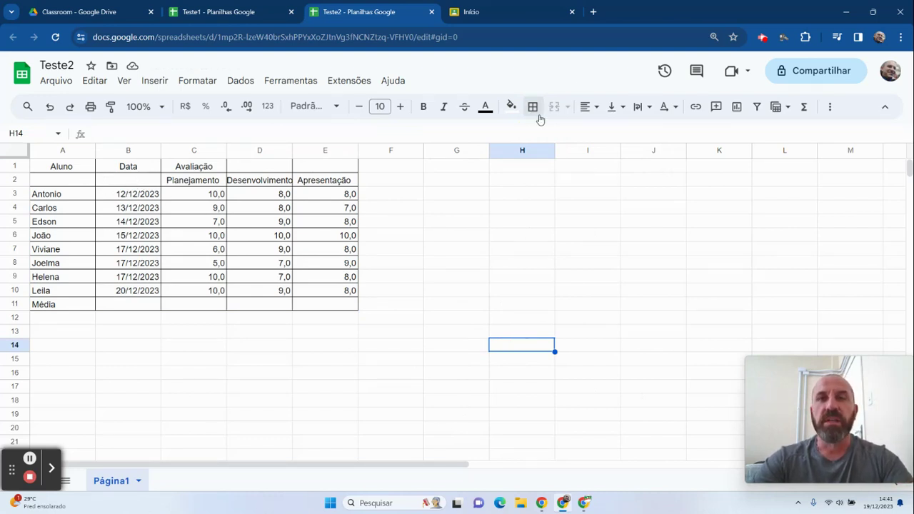
Merge the header cells of the assessment table: A1:A2 for Aluno, B1:B2 for Data and C1:E1 for Avaliação.
{"action": "left_click", "coordinate": [569, 195]}
{"action": "left_click_drag", "start_coordinate": [73, 171], "coordinate": [69, 187]}
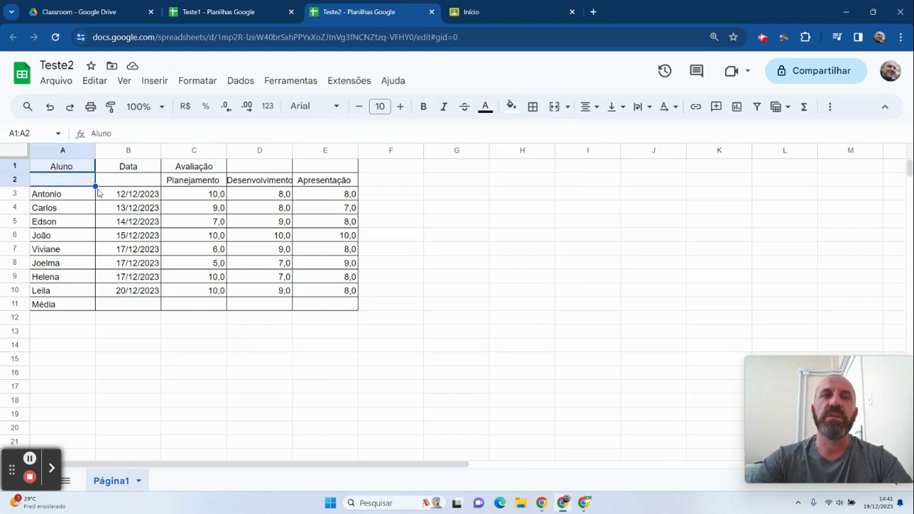
{"action": "left_click", "coordinate": [555, 108]}
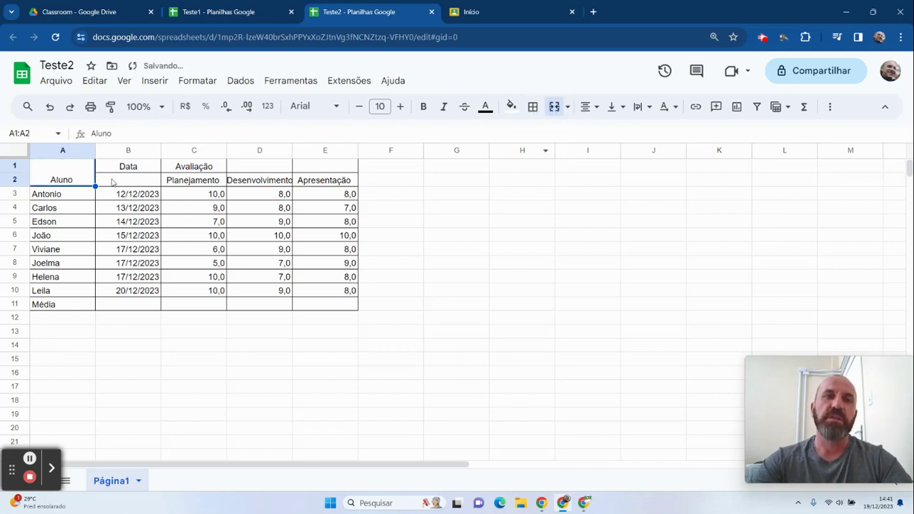
{"action": "left_click_drag", "start_coordinate": [123, 173], "coordinate": [126, 181]}
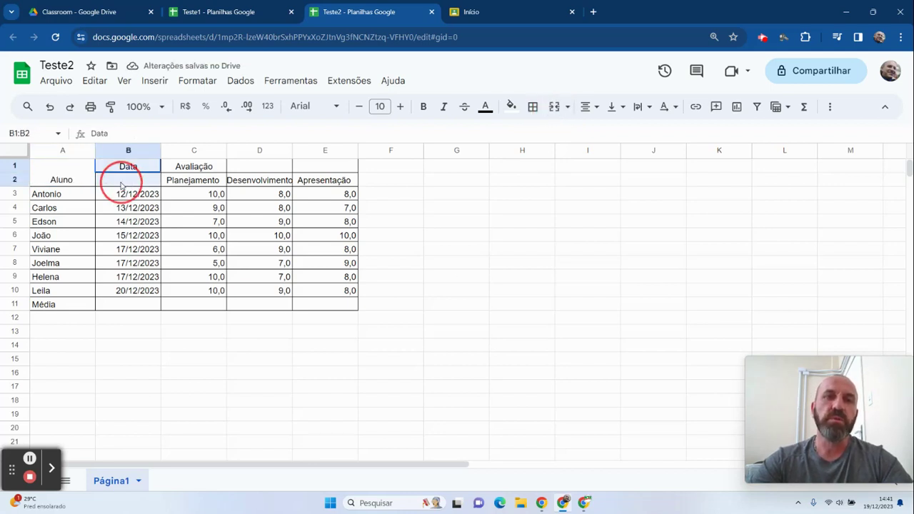
{"action": "left_click", "coordinate": [554, 108]}
{"action": "left_click", "coordinate": [558, 251]}
{"action": "left_click_drag", "start_coordinate": [178, 170], "coordinate": [346, 175]}
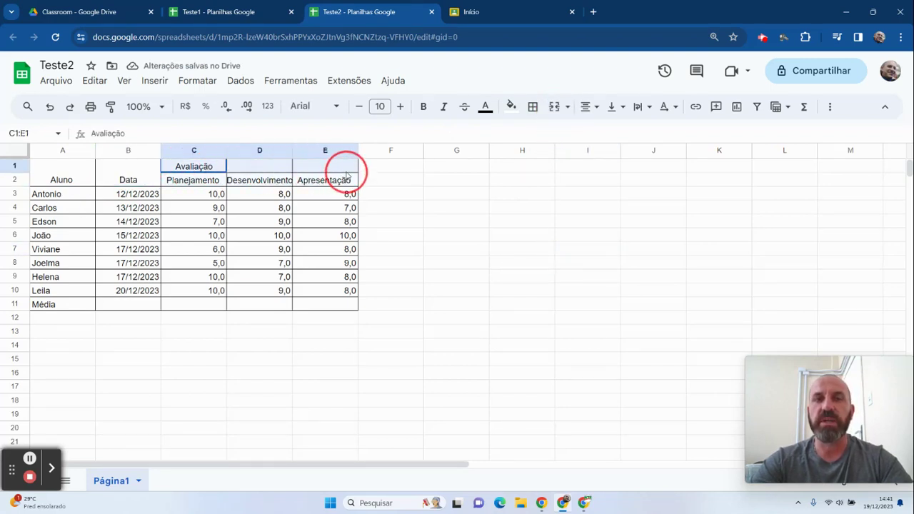
{"action": "left_click", "coordinate": [545, 107]}
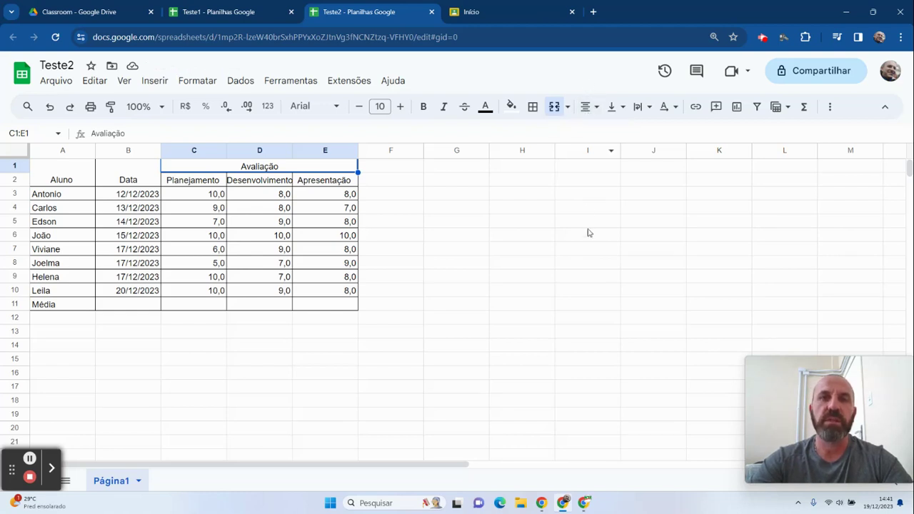
Set the vertical alignment of the merged Aluno and Data headers to middle (Meio).
{"action": "left_click", "coordinate": [54, 172]}
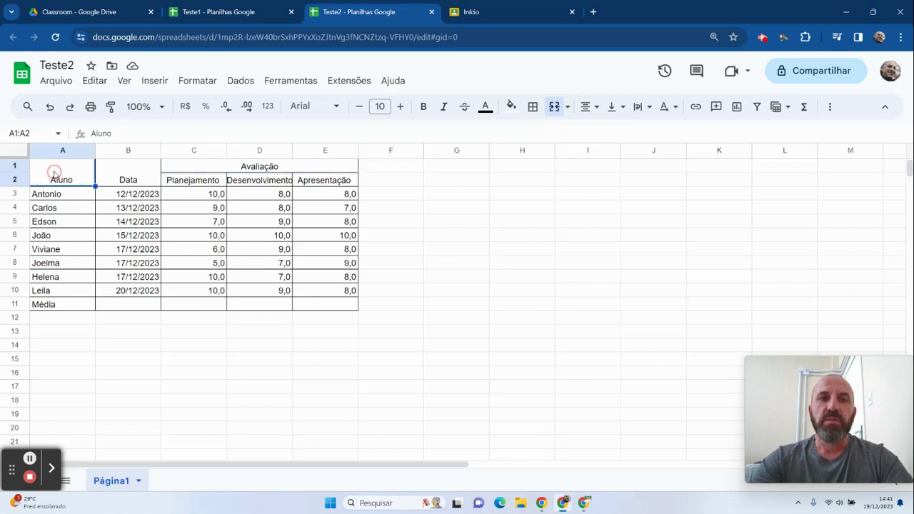
{"action": "left_click_drag", "start_coordinate": [62, 174], "coordinate": [104, 179]}
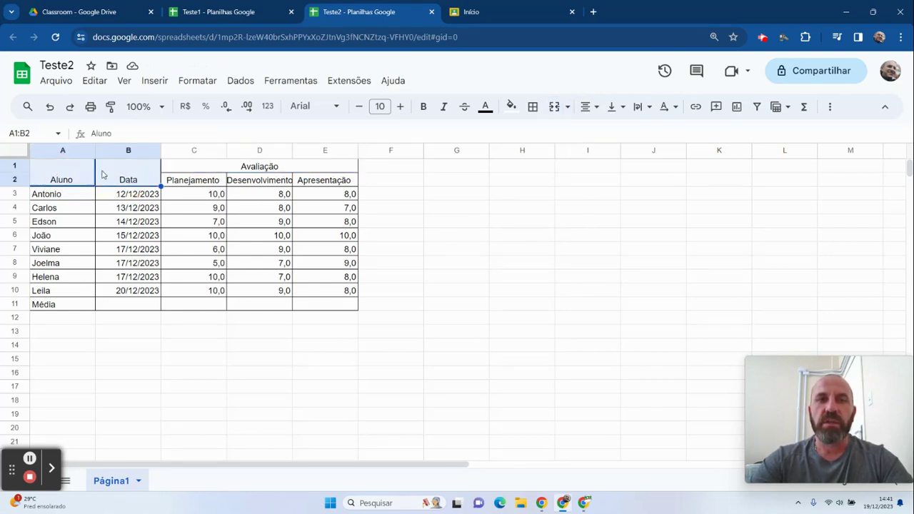
{"action": "left_click", "coordinate": [613, 108]}
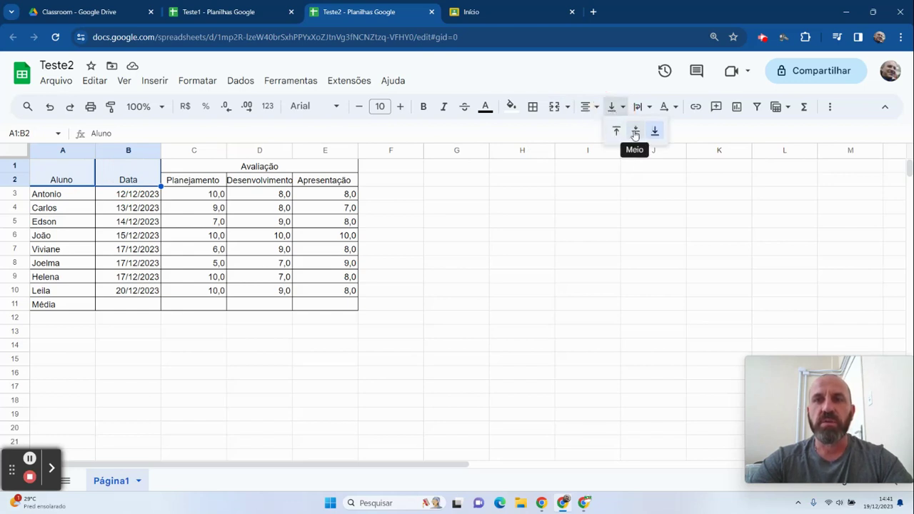
{"action": "left_click", "coordinate": [635, 133]}
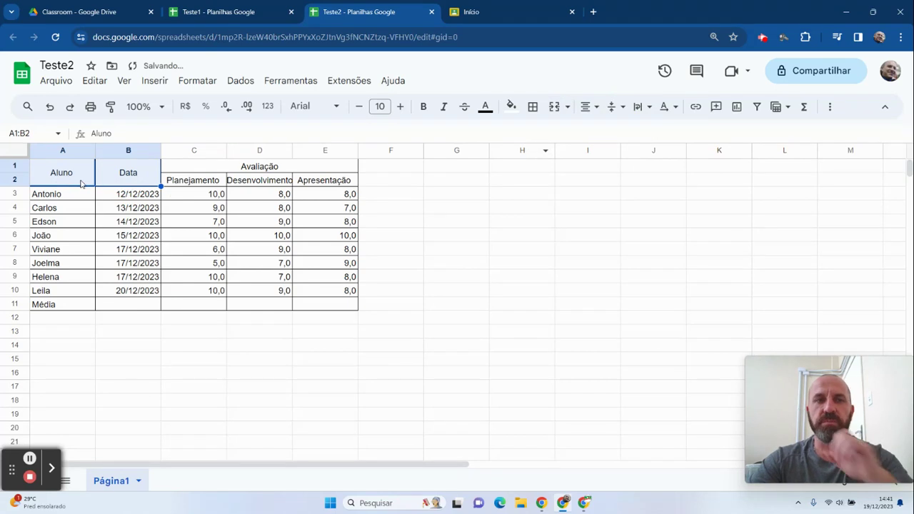
{"action": "left_click", "coordinate": [613, 108]}
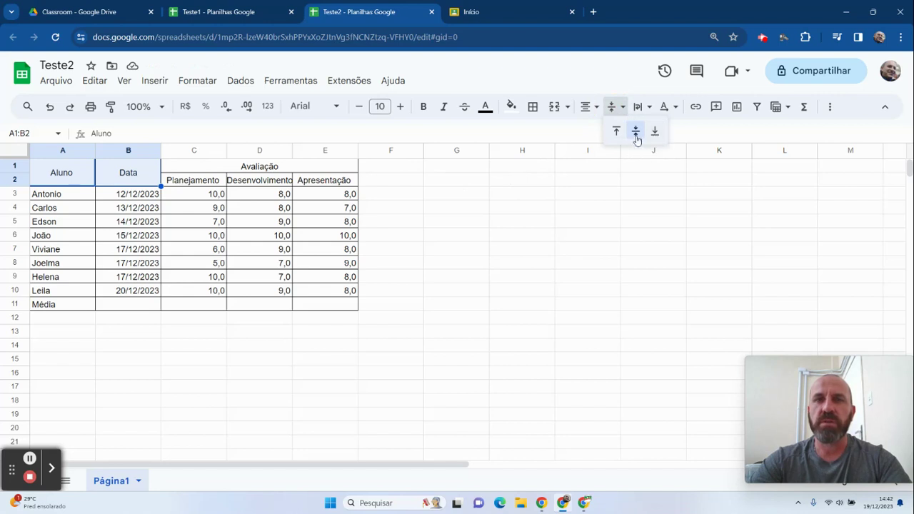
{"action": "left_click", "coordinate": [586, 221]}
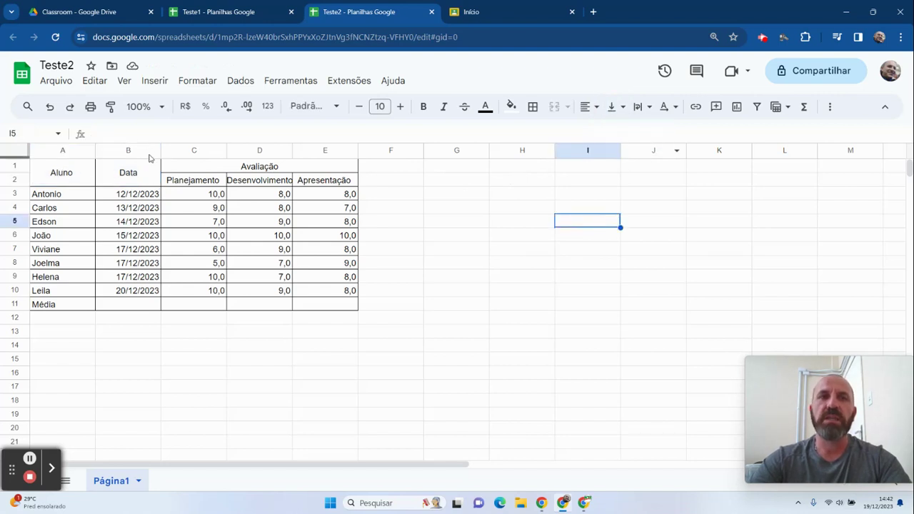
Merge cells A11:B11 and centre the Média label horizontally.
{"action": "left_click_drag", "start_coordinate": [76, 305], "coordinate": [128, 304]}
{"action": "left_click", "coordinate": [553, 105]}
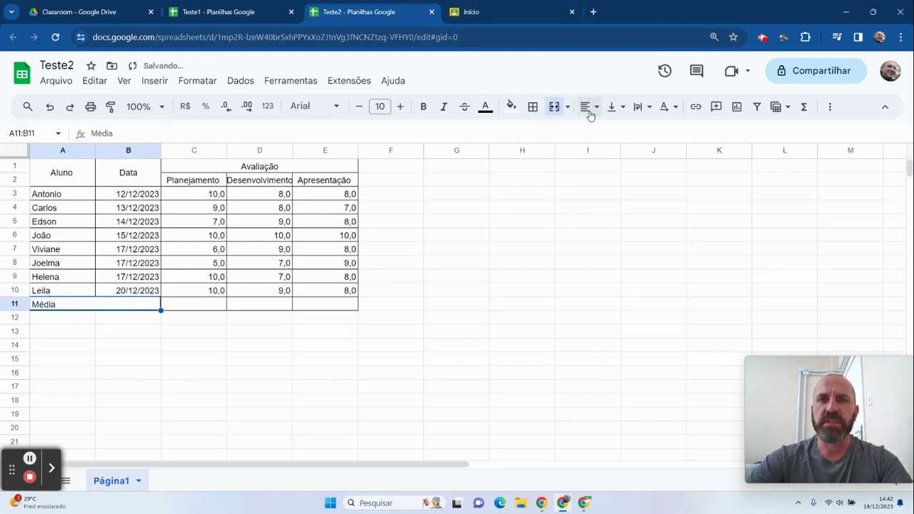
{"action": "left_click", "coordinate": [589, 111]}
{"action": "left_click", "coordinate": [606, 130]}
{"action": "left_click", "coordinate": [519, 333]}
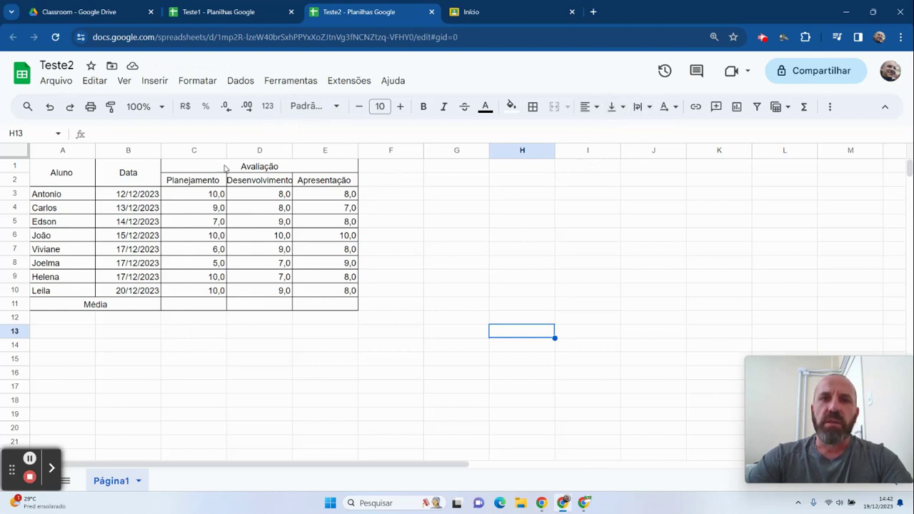
Narrow columns C to E together and set their text wrapping to wrap (Ajustar).
{"action": "left_click_drag", "start_coordinate": [199, 157], "coordinate": [333, 153]}
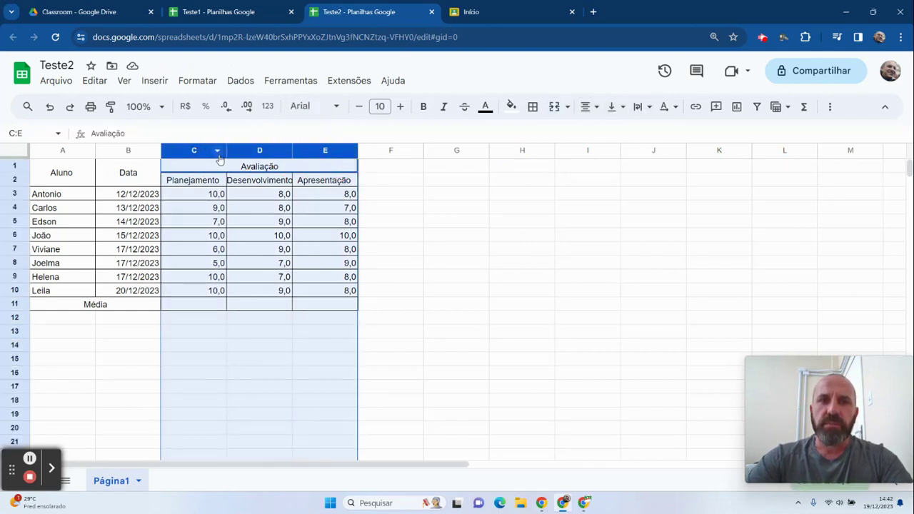
{"action": "left_click_drag", "start_coordinate": [227, 150], "coordinate": [209, 150]}
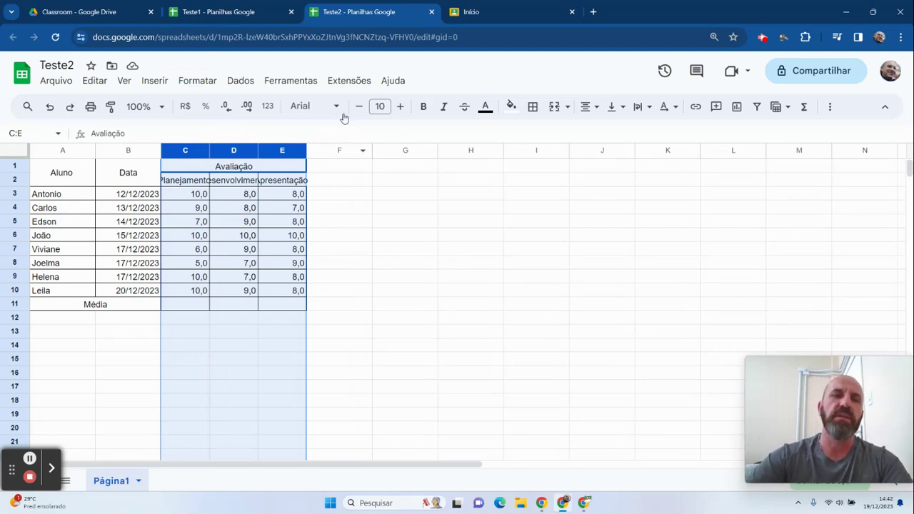
{"action": "left_click", "coordinate": [194, 182]}
{"action": "left_click_drag", "start_coordinate": [190, 152], "coordinate": [280, 151]}
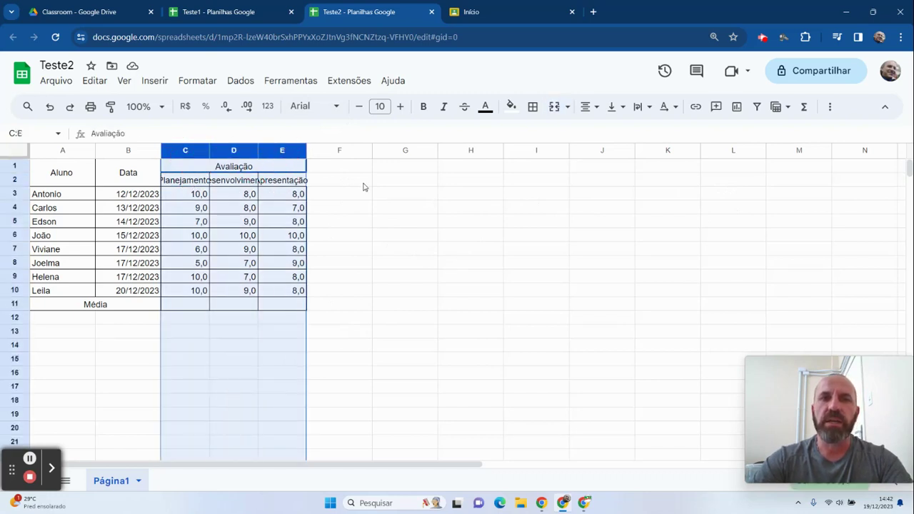
{"action": "left_click", "coordinate": [639, 109]}
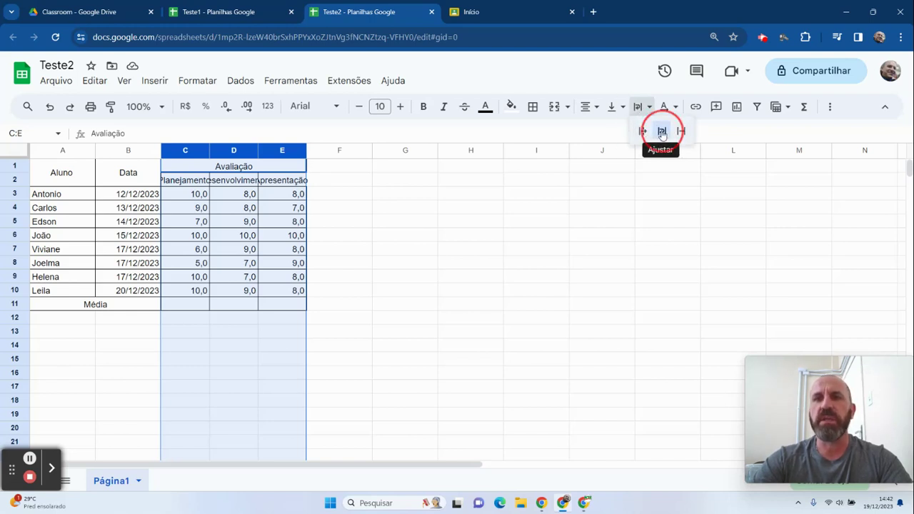
{"action": "left_click", "coordinate": [661, 131]}
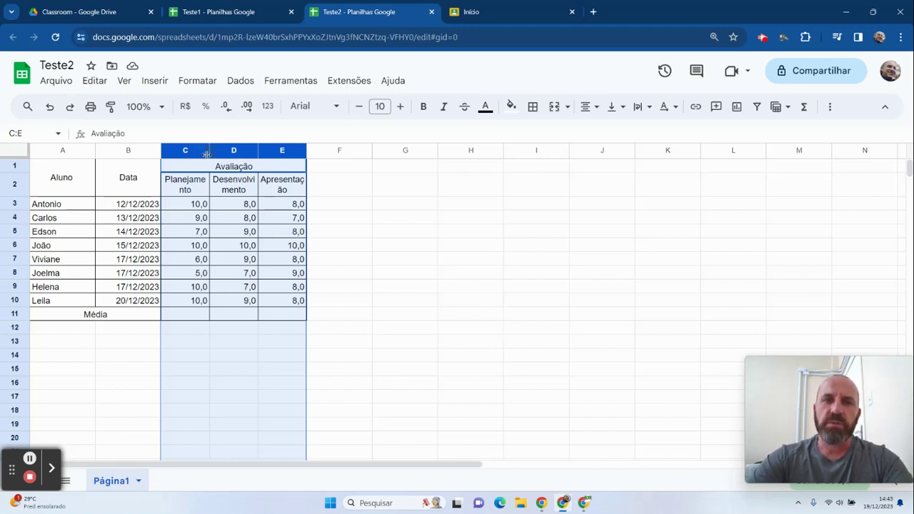
Widen columns C to E together so that each assessment header fits on one line.
{"action": "left_click_drag", "start_coordinate": [210, 152], "coordinate": [234, 152]}
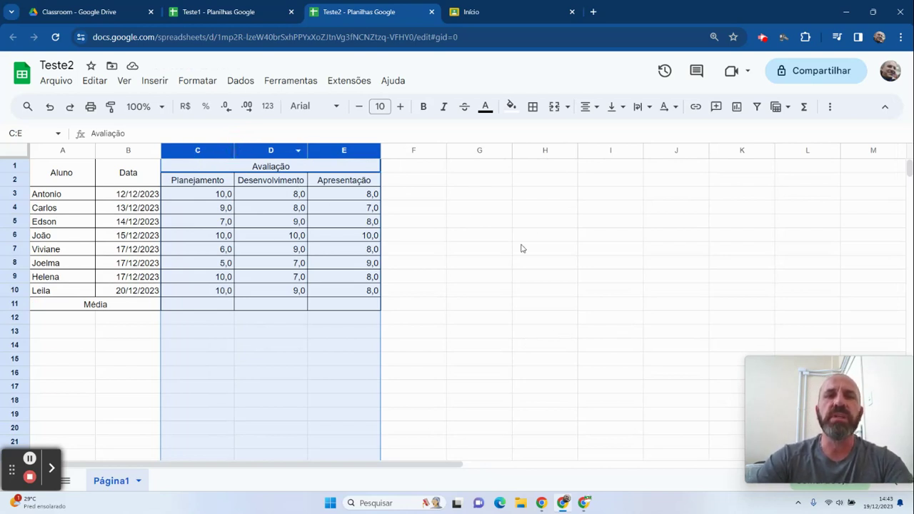
{"action": "left_click", "coordinate": [521, 271]}
{"action": "left_click_drag", "start_coordinate": [202, 150], "coordinate": [367, 166]}
{"action": "left_click", "coordinate": [426, 170]}
Resize columns A to E together, trying narrow and wide settings, to an equal width that fits each header on one line.
{"action": "left_click_drag", "start_coordinate": [62, 150], "coordinate": [350, 153]}
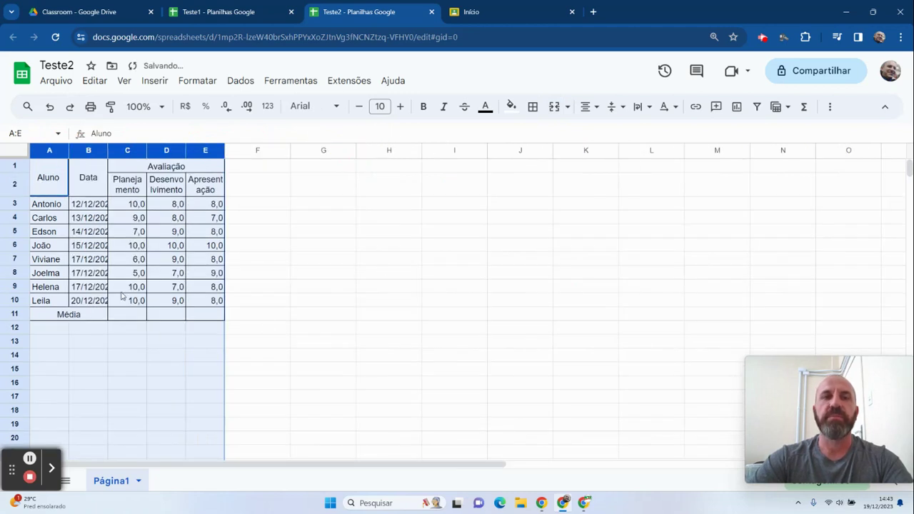
{"action": "left_click_drag", "start_coordinate": [225, 149], "coordinate": [307, 153]}
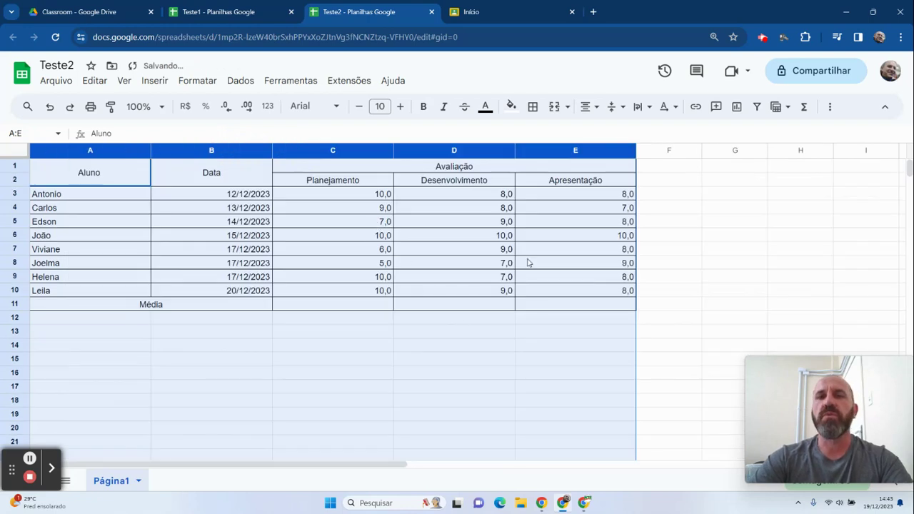
{"action": "left_click_drag", "start_coordinate": [635, 150], "coordinate": [556, 153]}
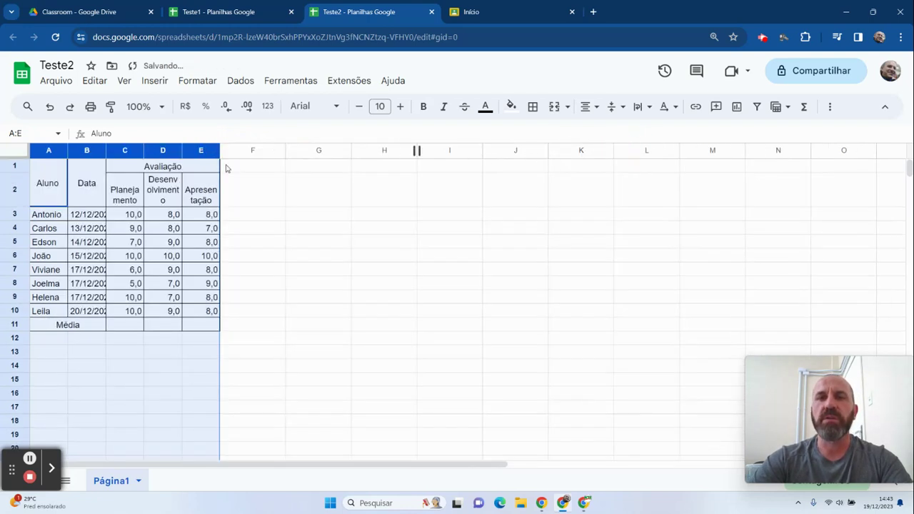
{"action": "left_click_drag", "start_coordinate": [222, 150], "coordinate": [258, 152]}
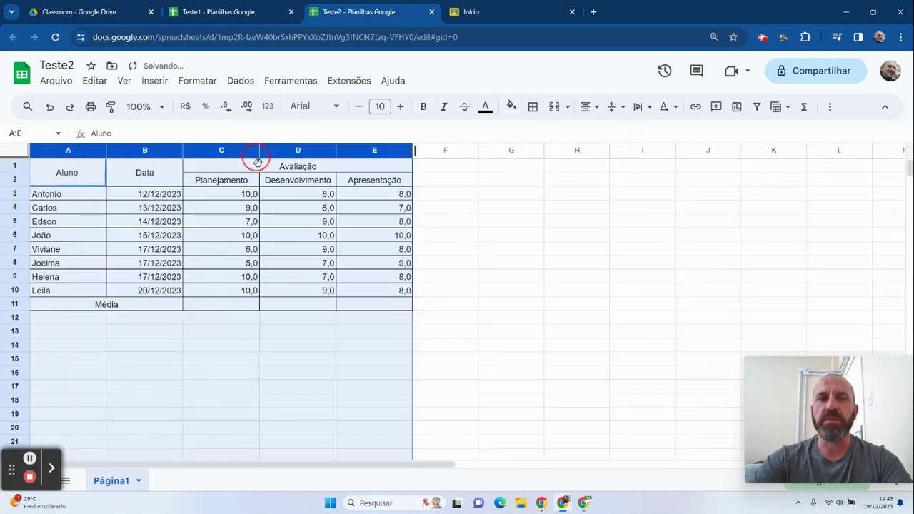
{"action": "left_click", "coordinate": [511, 309]}
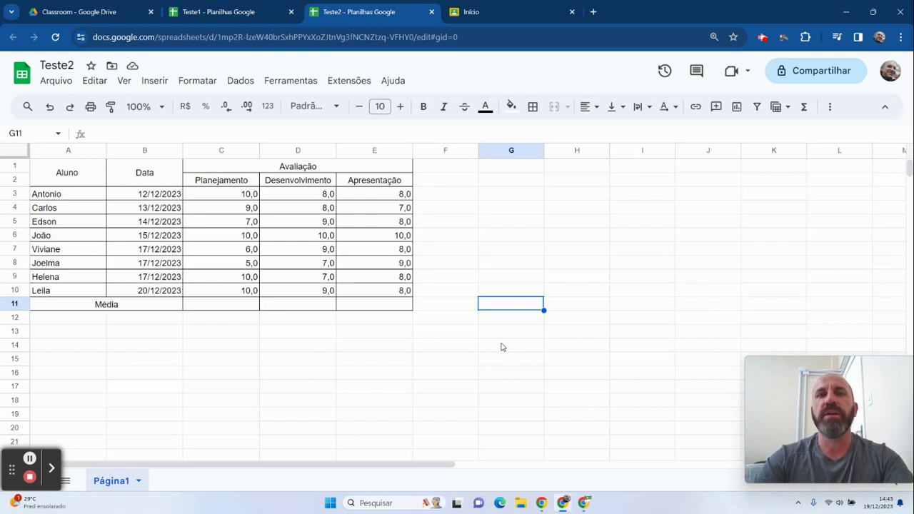
Insert the SOMA function in cell C11 to add up the Planejamento grades: =SOMA(C3:C10).
{"action": "left_click", "coordinate": [221, 305]}
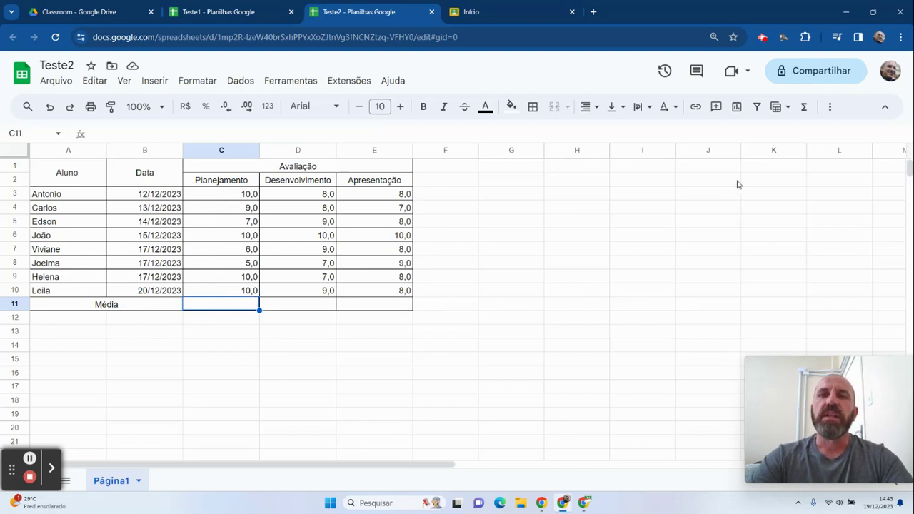
{"action": "left_click", "coordinate": [804, 107]}
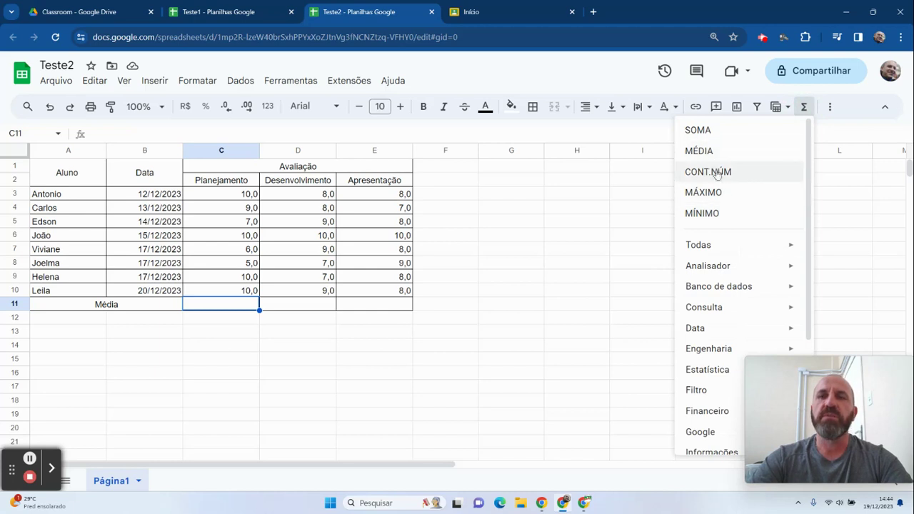
{"action": "scroll", "coordinate": [745, 302], "scroll_direction": "down", "scroll_amount": 3}
{"action": "scroll", "coordinate": [740, 242], "scroll_direction": "up", "scroll_amount": 3}
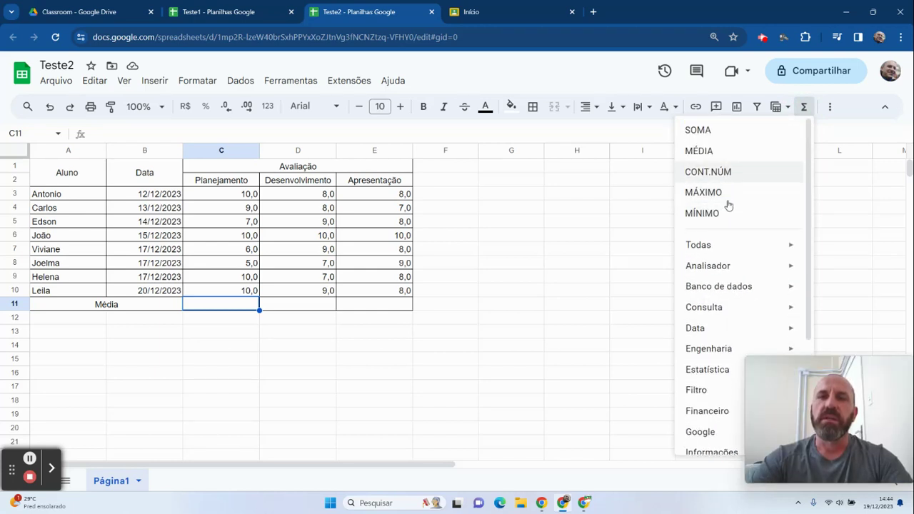
{"action": "left_click", "coordinate": [697, 132]}
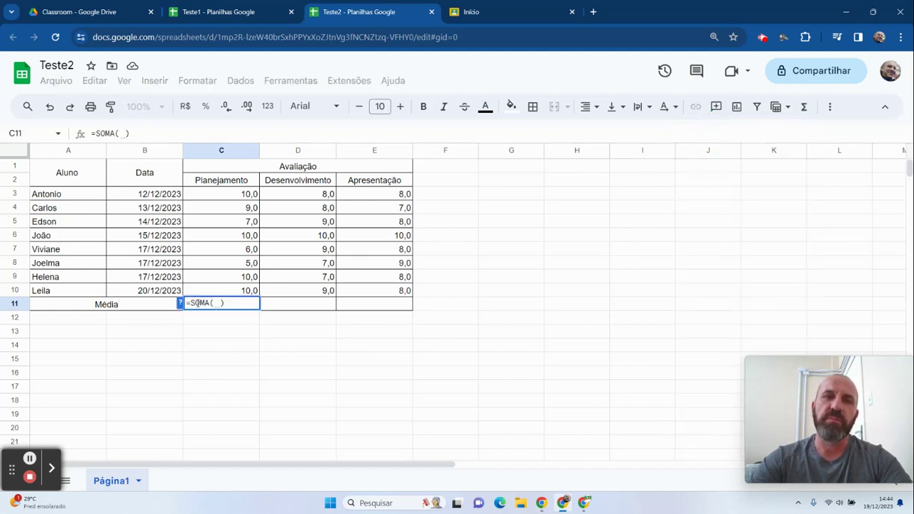
{"action": "left_click", "coordinate": [249, 197]}
{"action": "left_click_drag", "start_coordinate": [250, 200], "coordinate": [256, 290]}
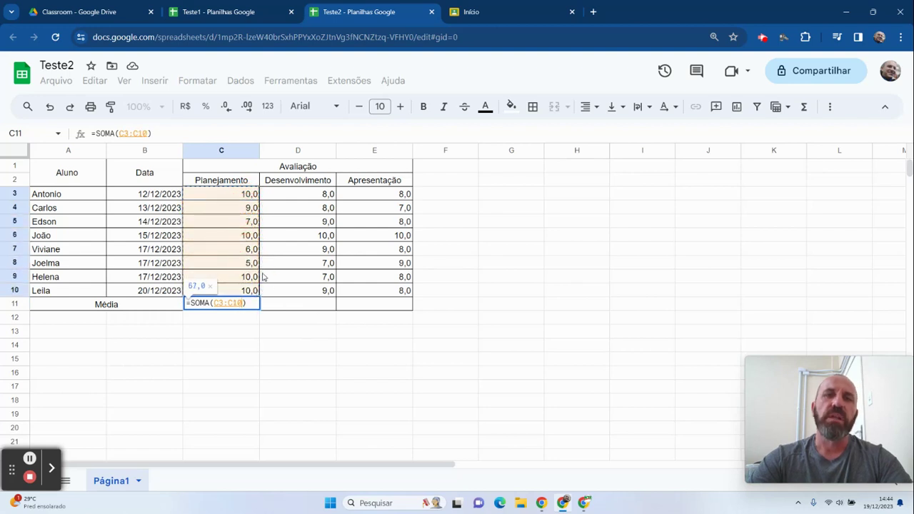
{"action": "key", "text": "Return"}
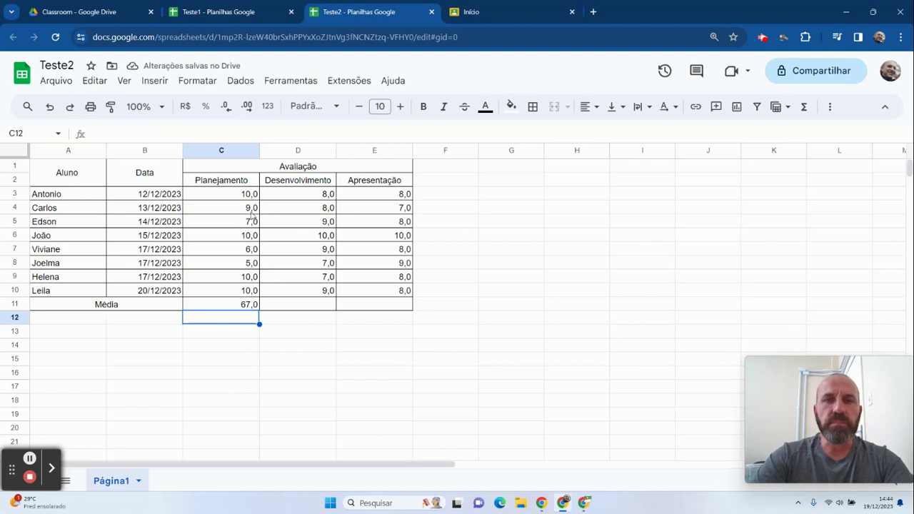
Replace the formula in cell C11 with the MÉDIA function over the Planejamento grades: =MÉDIA(C3:C10).
{"action": "left_click", "coordinate": [246, 307]}
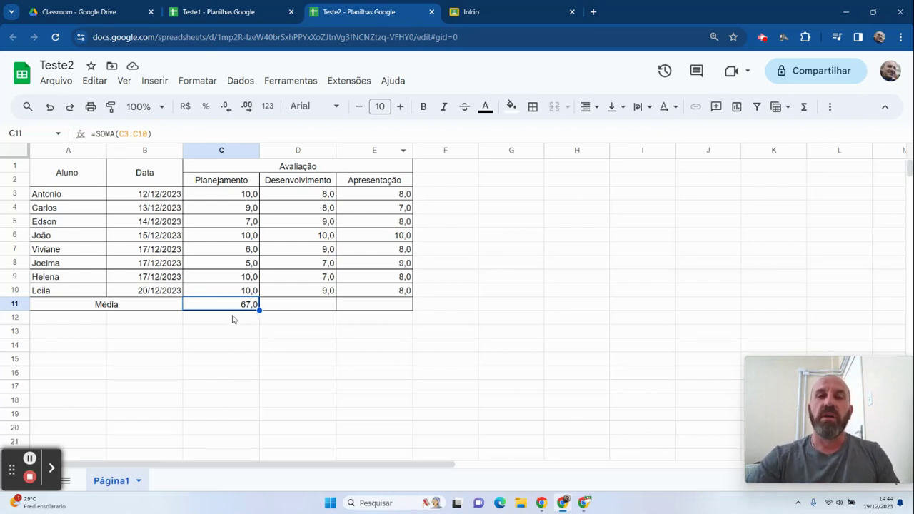
{"action": "left_click", "coordinate": [804, 106]}
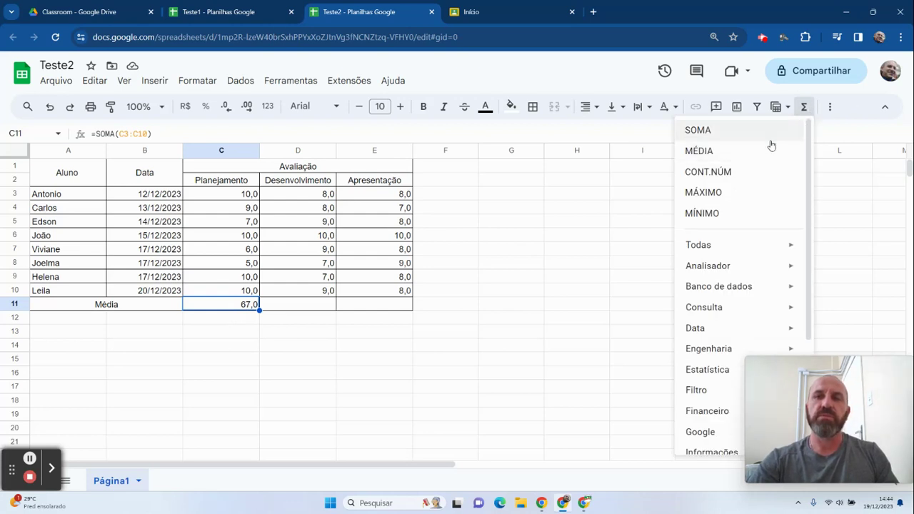
{"action": "left_click", "coordinate": [709, 151]}
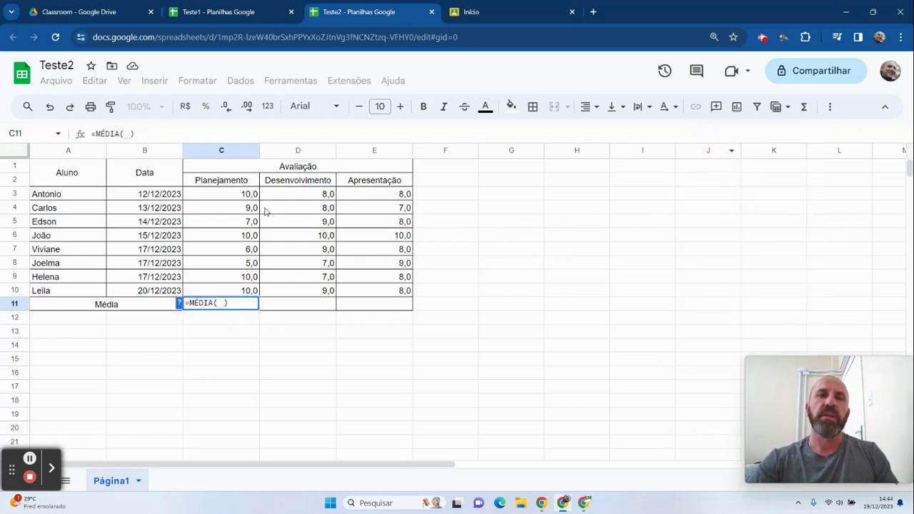
{"action": "left_click_drag", "start_coordinate": [253, 198], "coordinate": [258, 293]}
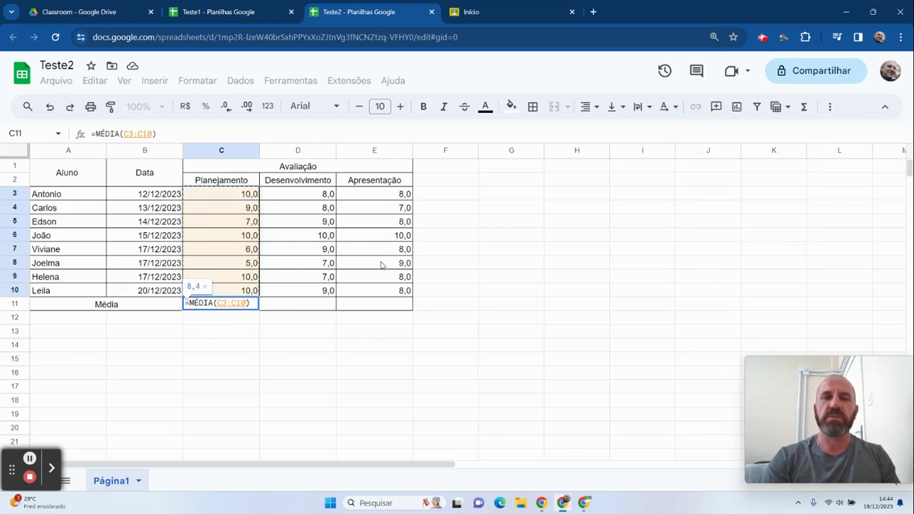
{"action": "key", "text": "Return"}
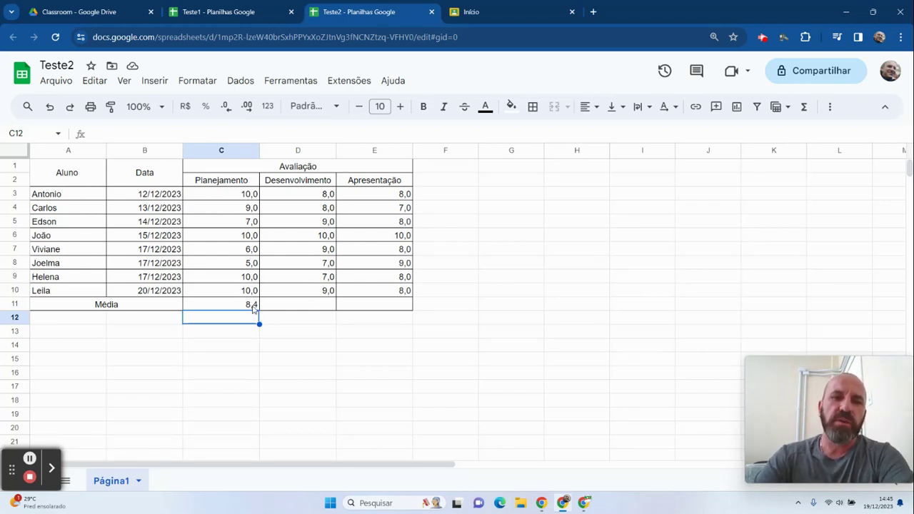
Fill the MÉDIA formula from cell C11 across to D11 and E11 for the Desenvolvimento and Apresentação grades.
{"action": "left_click", "coordinate": [253, 308]}
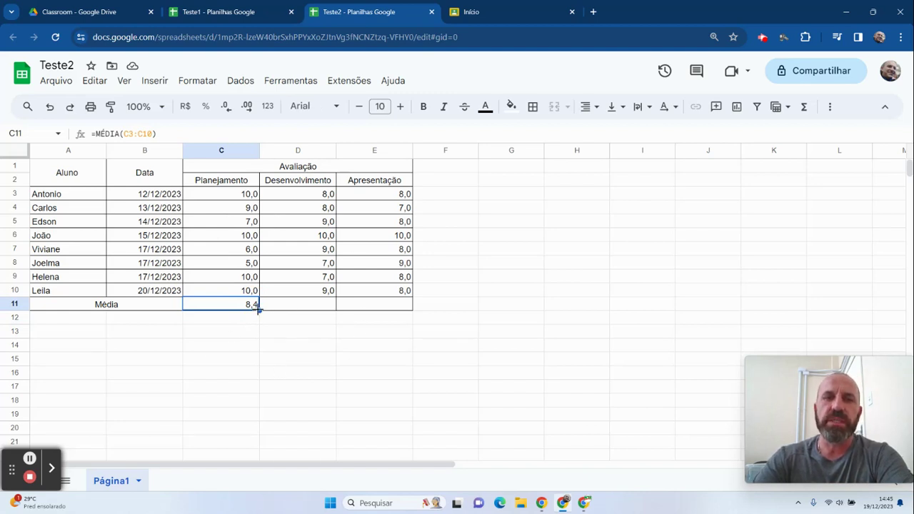
{"action": "left_click_drag", "start_coordinate": [259, 310], "coordinate": [391, 309]}
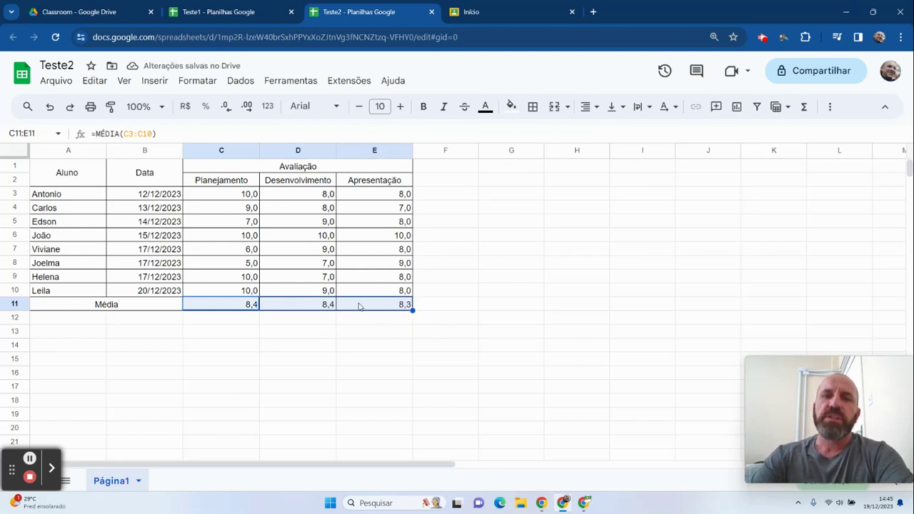
{"action": "left_click", "coordinate": [301, 184]}
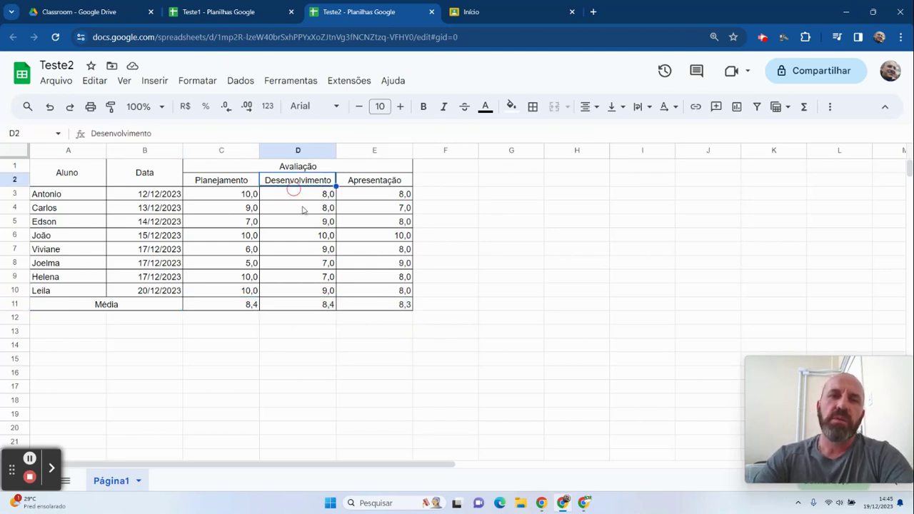
{"action": "left_click", "coordinate": [397, 336]}
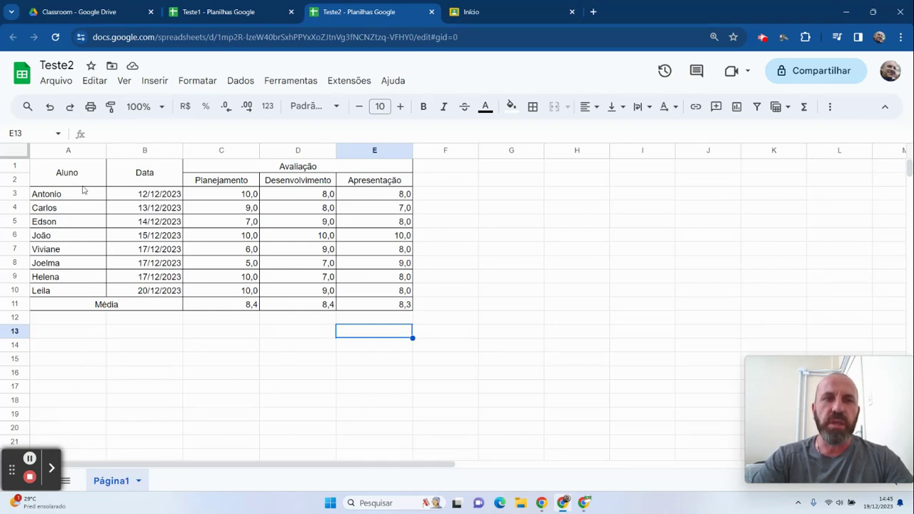
Insert a chart from the ranges A1:A10 and C2:E10 and place it directly below the table's Média row.
{"action": "left_click_drag", "start_coordinate": [85, 184], "coordinate": [87, 291]}
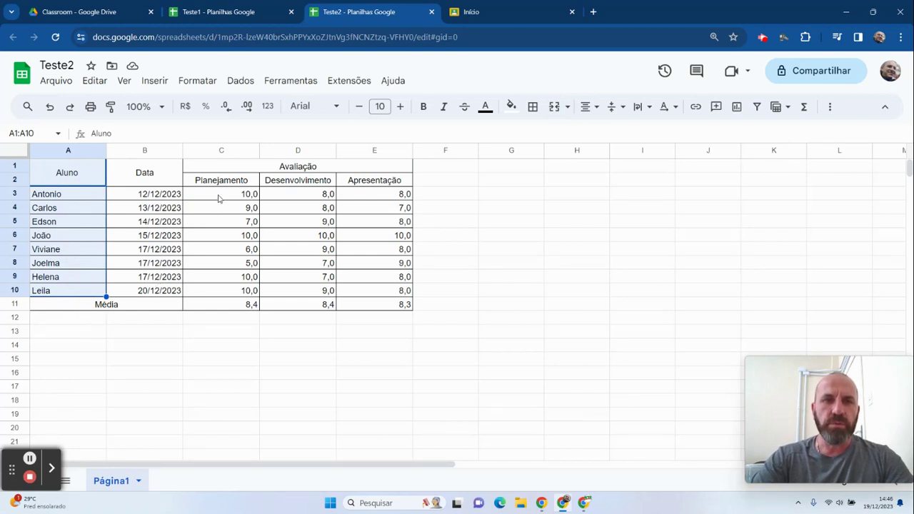
{"action": "left_click_drag", "start_coordinate": [212, 185], "coordinate": [357, 293]}
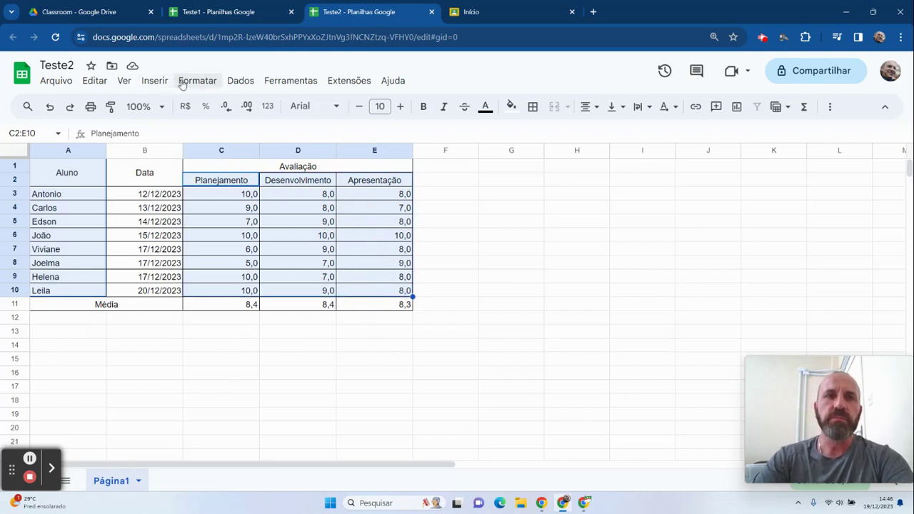
{"action": "left_click", "coordinate": [153, 80]}
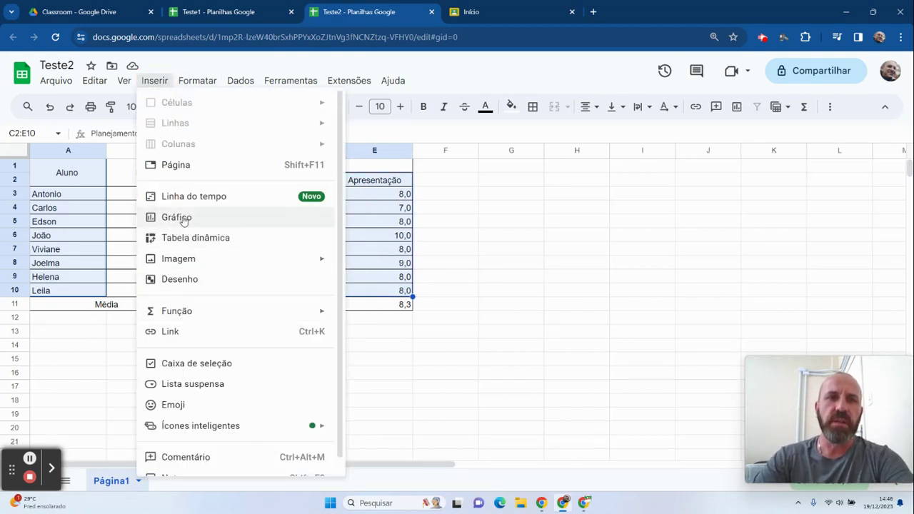
{"action": "left_click", "coordinate": [449, 351]}
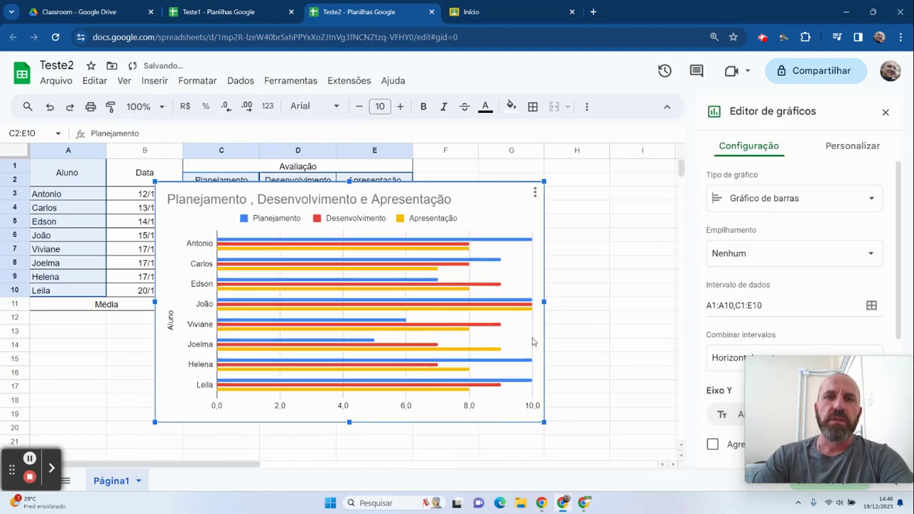
{"action": "left_click_drag", "start_coordinate": [479, 195], "coordinate": [347, 333]}
{"action": "scroll", "coordinate": [524, 274], "scroll_direction": "down", "scroll_amount": 3}
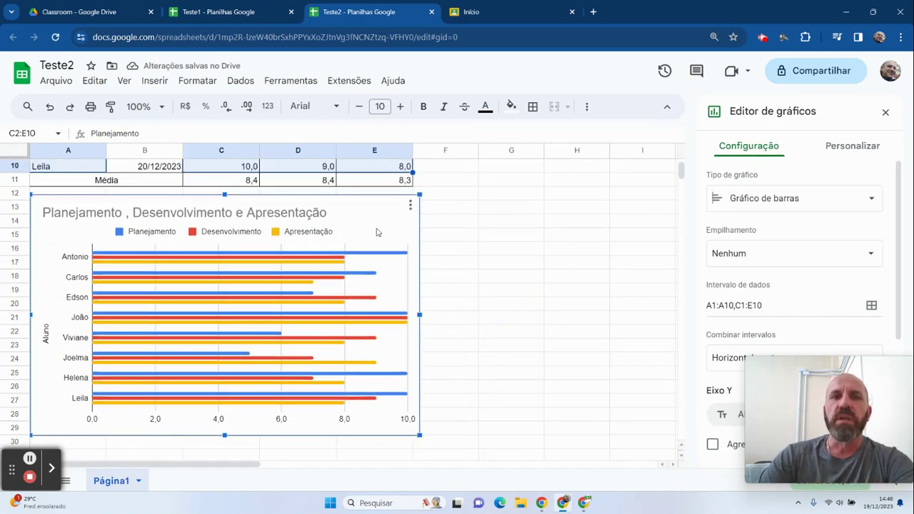
{"action": "left_click", "coordinate": [409, 207]}
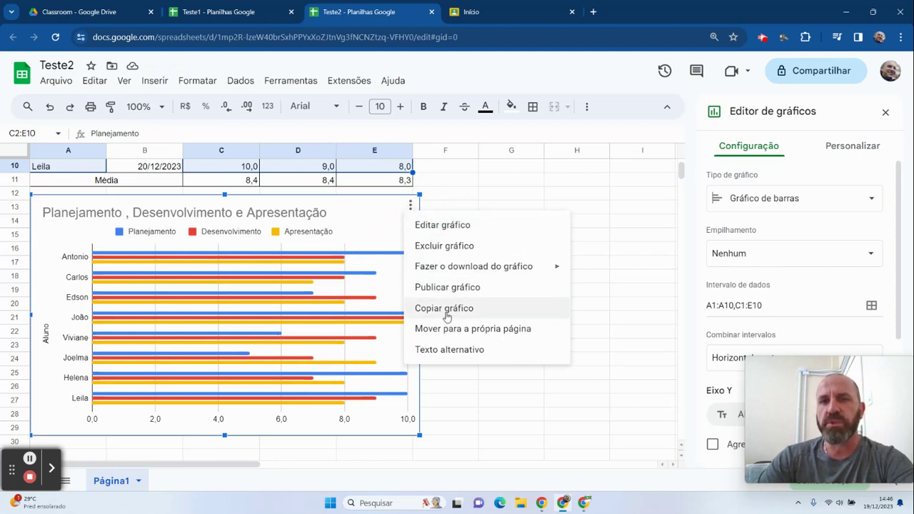
{"action": "left_click", "coordinate": [577, 179]}
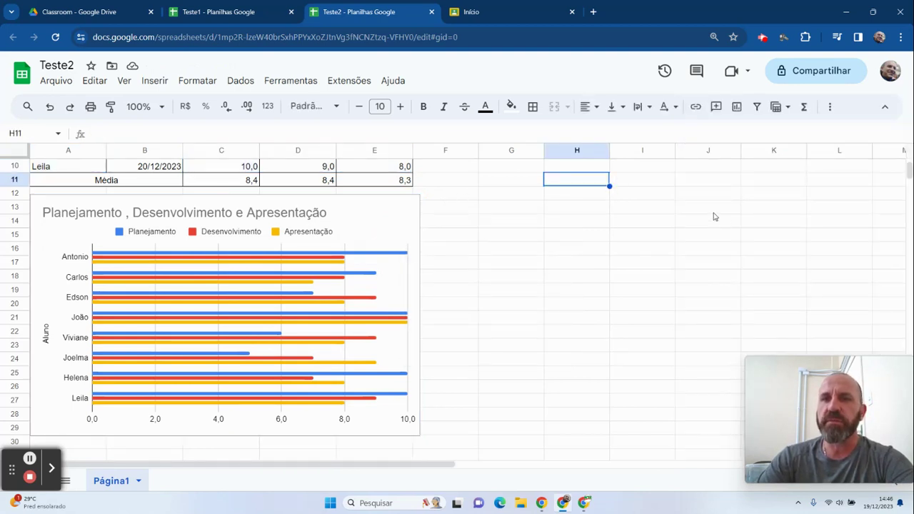
Try the stacked area type for the chart, then set its type to Gráfico de colunas.
{"action": "left_click", "coordinate": [384, 219]}
{"action": "double_click", "coordinate": [389, 224]}
{"action": "left_click_drag", "start_coordinate": [878, 394], "coordinate": [650, 390]}
{"action": "scroll", "coordinate": [821, 210], "scroll_direction": "down", "scroll_amount": 2}
{"action": "scroll", "coordinate": [857, 222], "scroll_direction": "up", "scroll_amount": 2}
{"action": "left_click", "coordinate": [872, 199]}
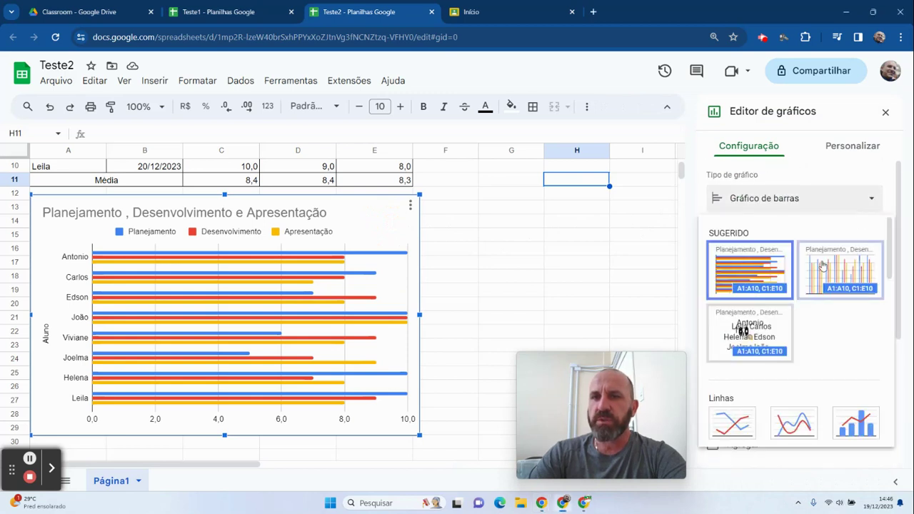
{"action": "scroll", "coordinate": [792, 368], "scroll_direction": "down", "scroll_amount": 3}
{"action": "left_click", "coordinate": [790, 311]}
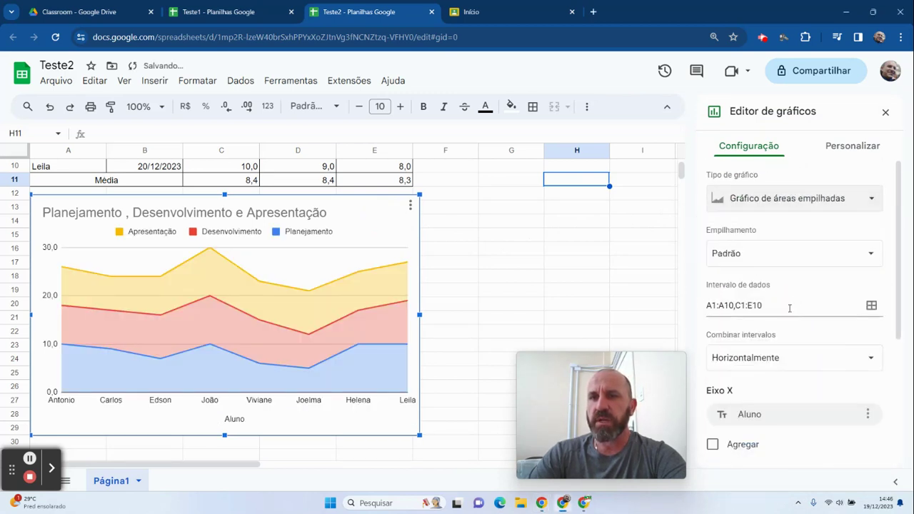
{"action": "left_click", "coordinate": [870, 198]}
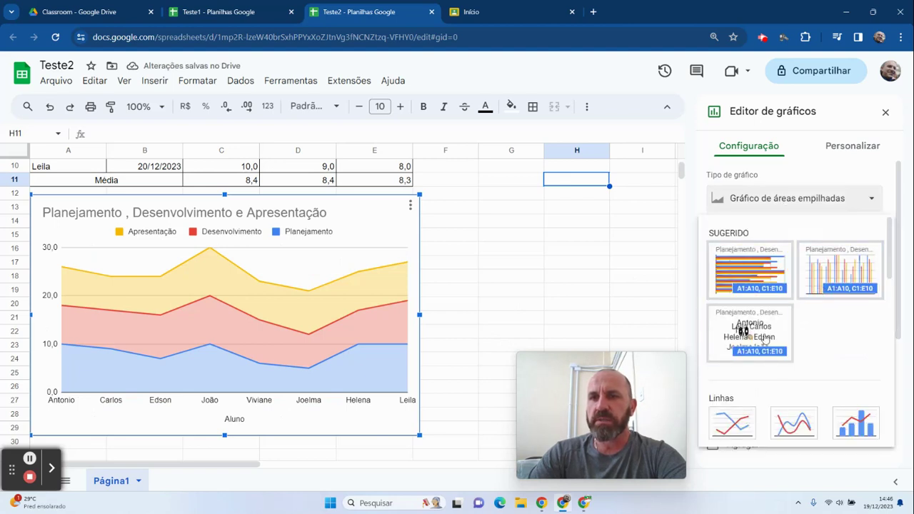
{"action": "left_click", "coordinate": [851, 271]}
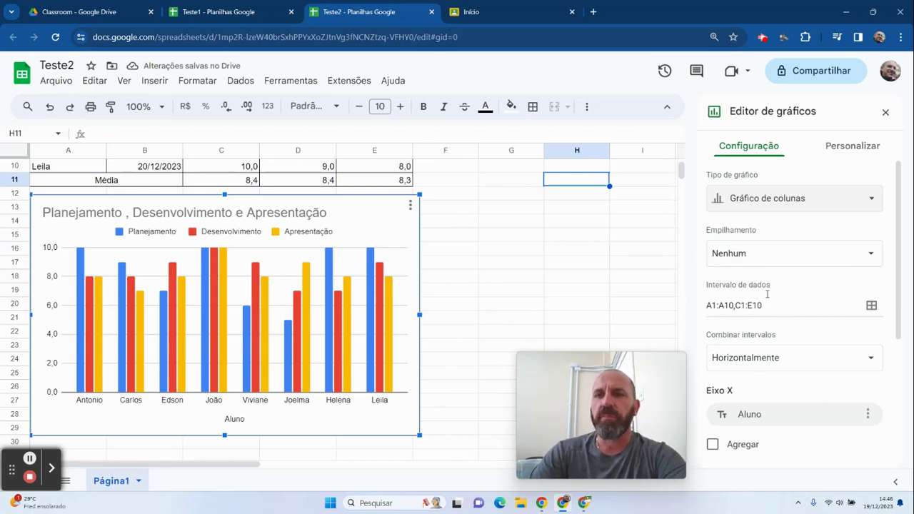
Look through the column chart's configuration and customization options, then close the chart editor and return to the table.
{"action": "scroll", "coordinate": [768, 296], "scroll_direction": "down", "scroll_amount": 3}
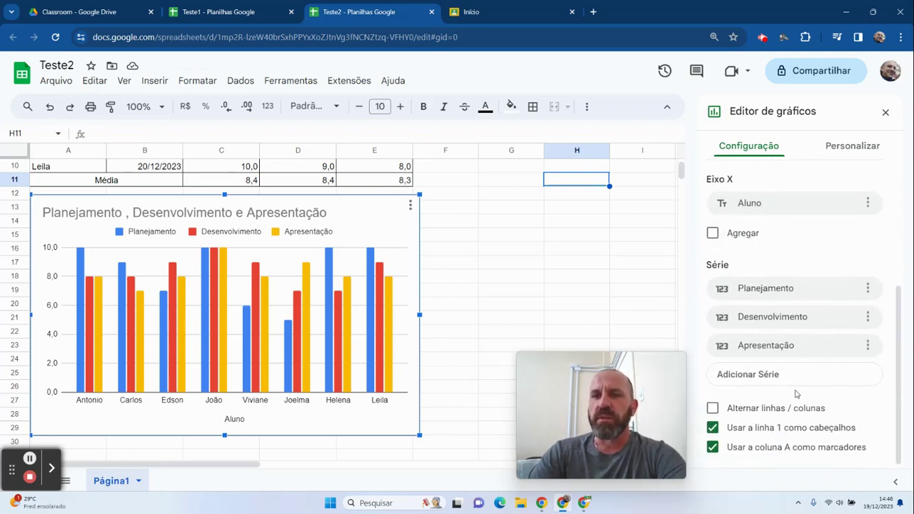
{"action": "scroll", "coordinate": [793, 242], "scroll_direction": "up", "scroll_amount": 3}
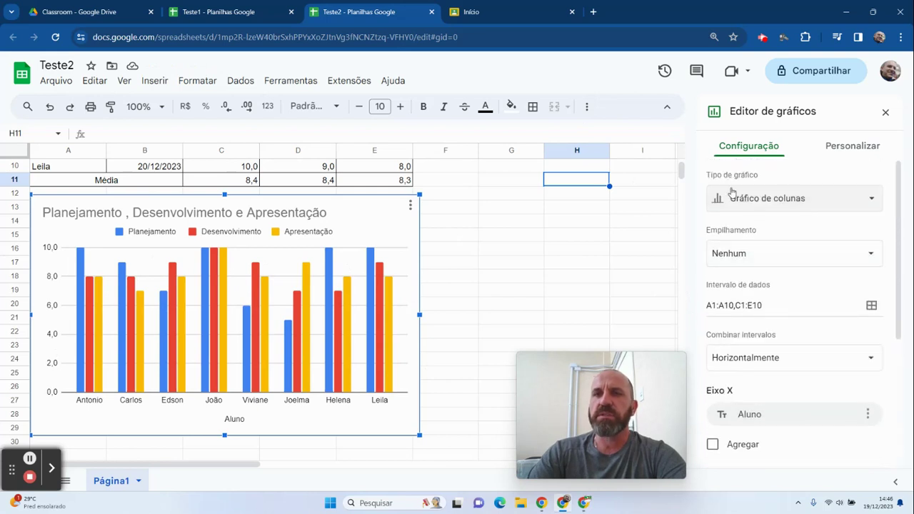
{"action": "left_click", "coordinate": [853, 146]}
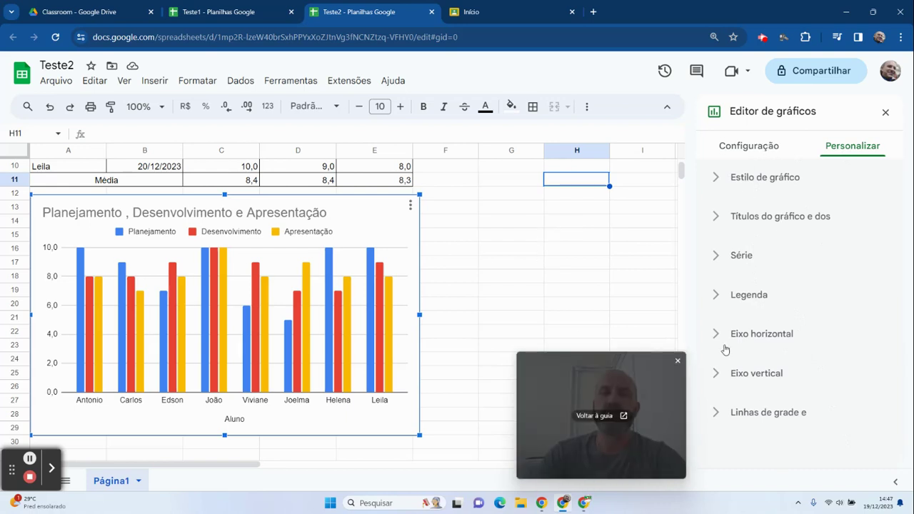
{"action": "left_click", "coordinate": [884, 112]}
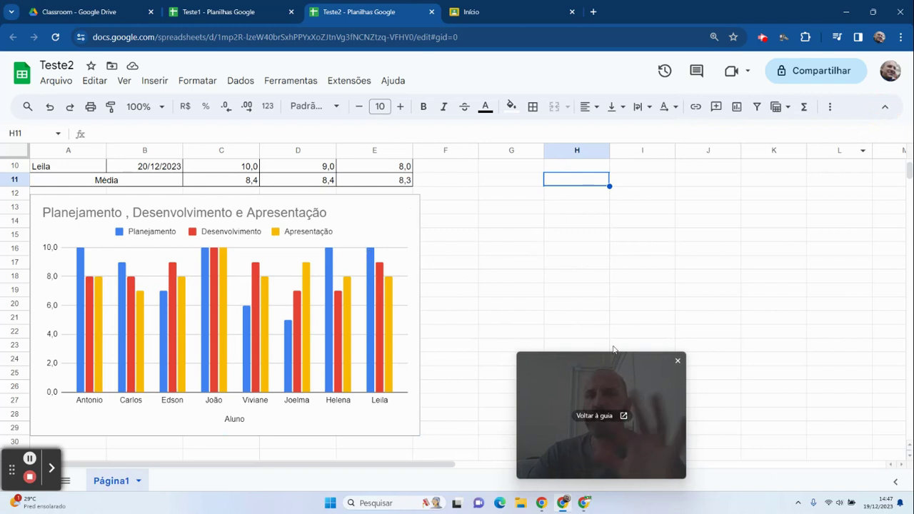
{"action": "scroll", "coordinate": [600, 303], "scroll_direction": "up", "scroll_amount": 3}
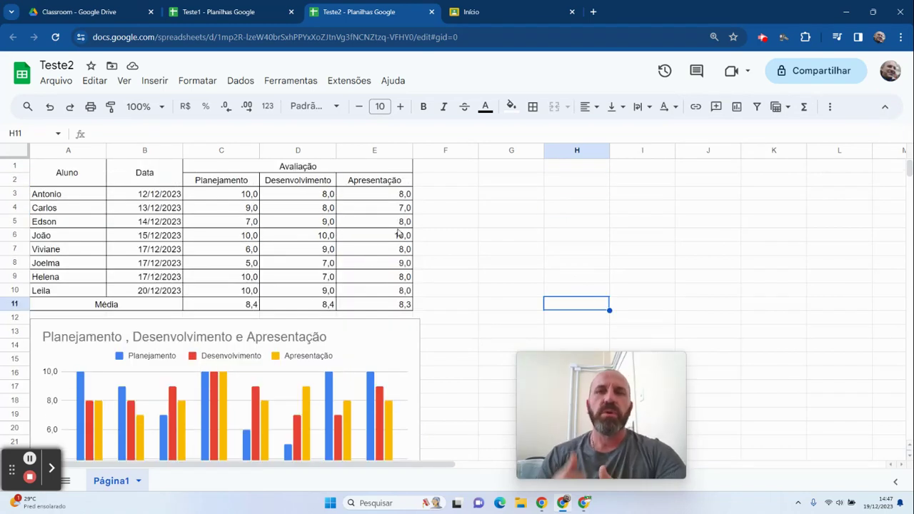
{"action": "left_click_drag", "start_coordinate": [545, 374], "coordinate": [750, 372]}
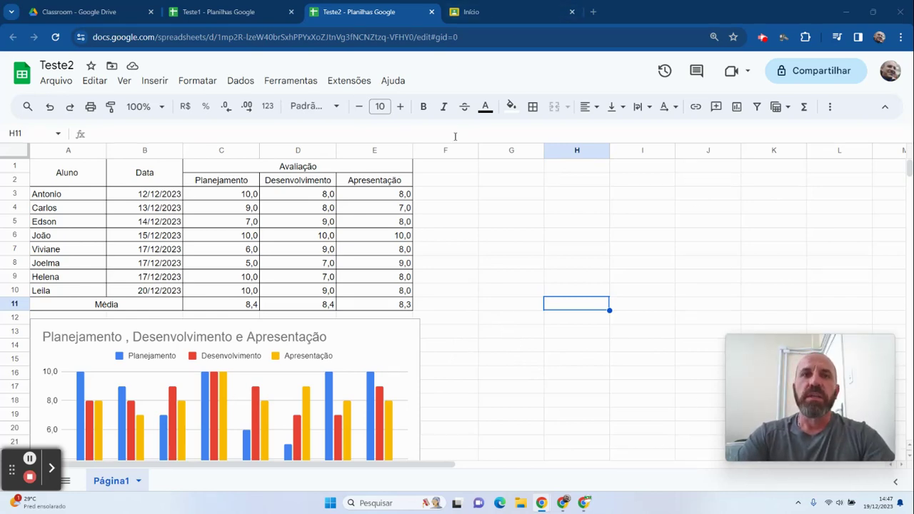
Switch to Google Sala de Aula and start a new Atividade in the NTE São Bento do Sul class.
{"action": "left_click", "coordinate": [506, 14]}
{"action": "left_click", "coordinate": [250, 124]}
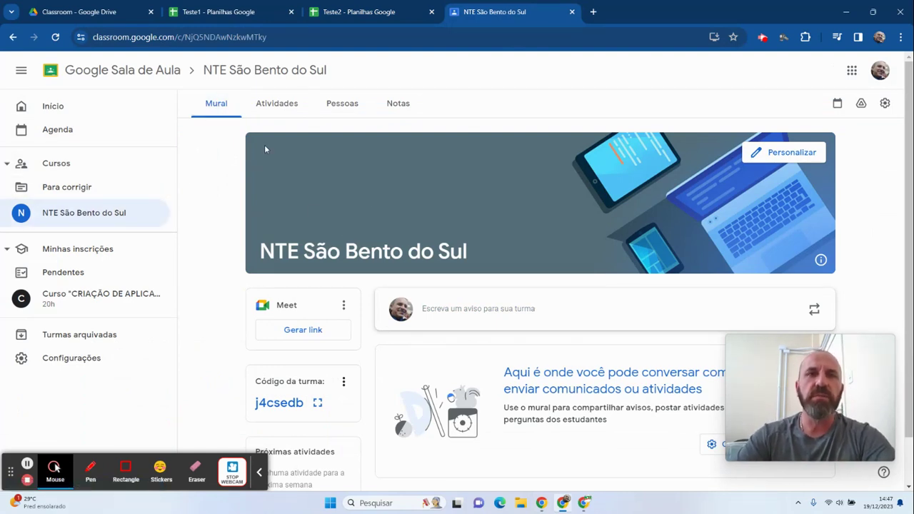
{"action": "left_click", "coordinate": [277, 107]}
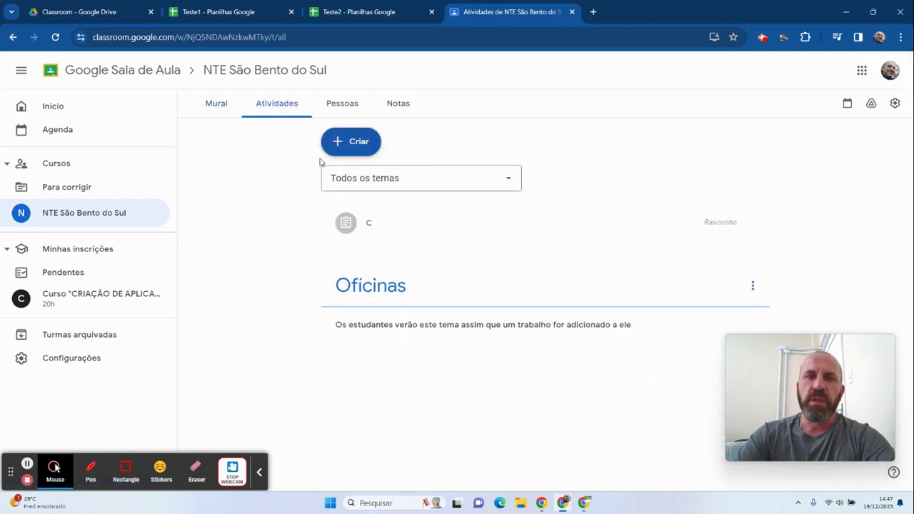
{"action": "left_click", "coordinate": [341, 145]}
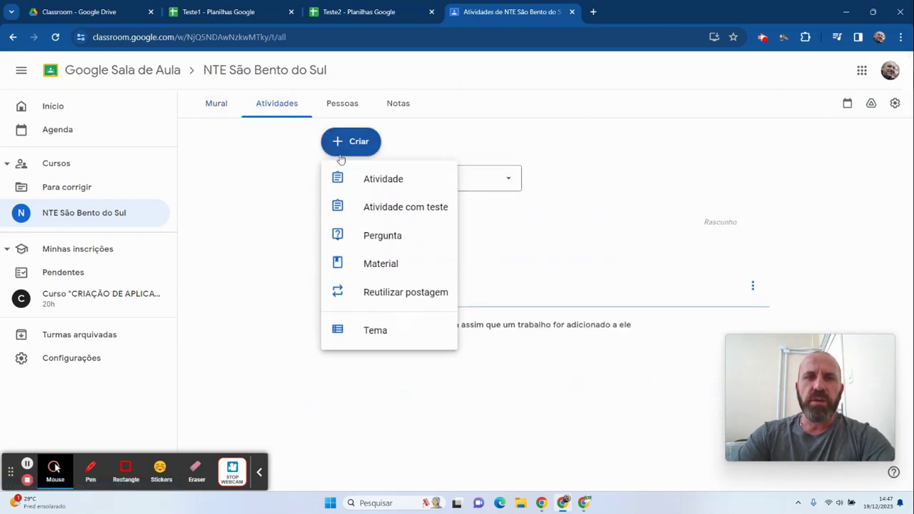
{"action": "left_click", "coordinate": [381, 189]}
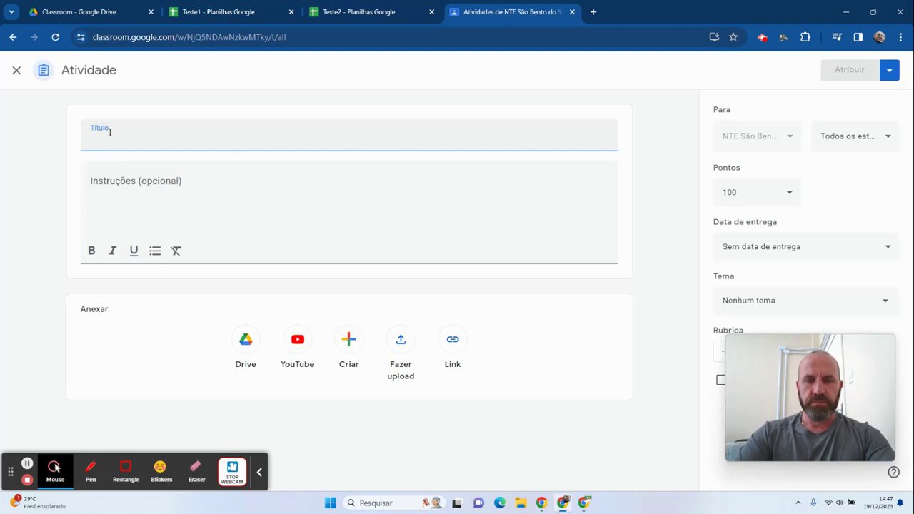
Give the new activity the title "Teste".
{"action": "type", "text": "t"}
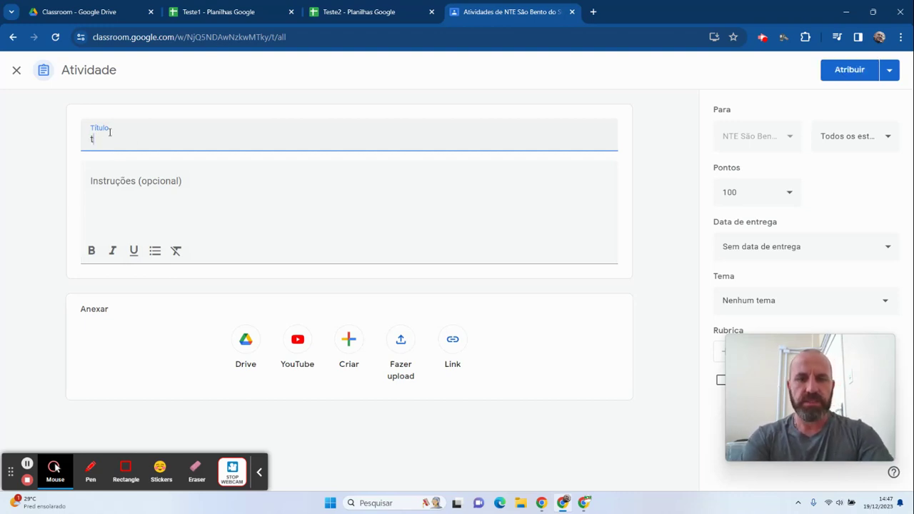
{"action": "key", "text": "BackSpace"}
{"action": "key", "text": "BackSpace"}
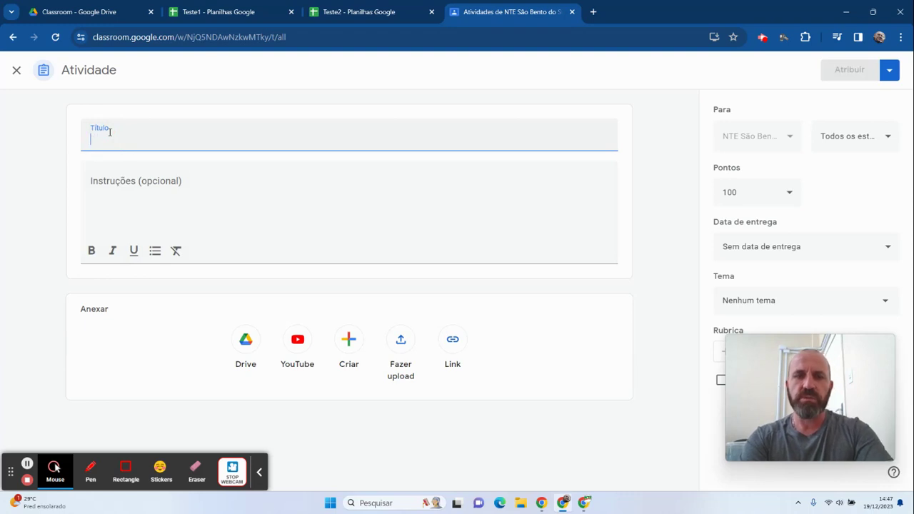
{"action": "type", "text": "Teste"}
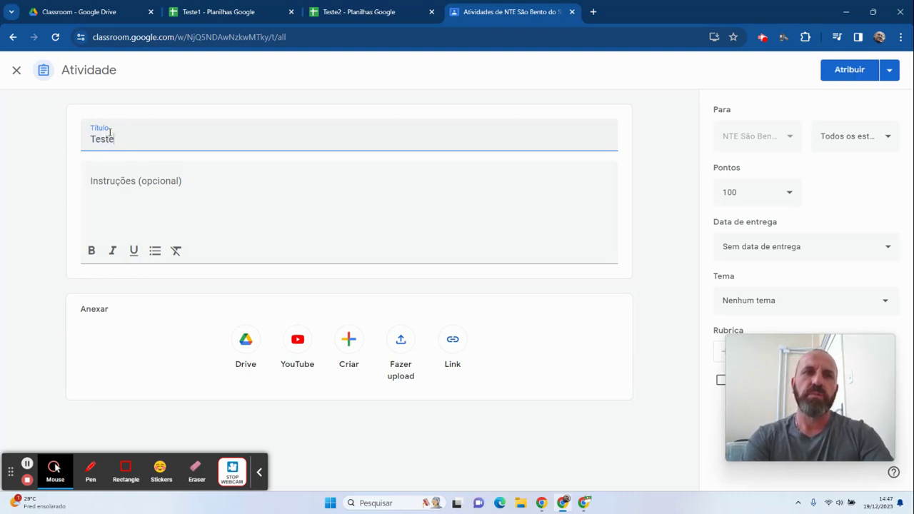
Write "Fazer uma planilha...." as the activity's instructions.
{"action": "left_click", "coordinate": [169, 207]}
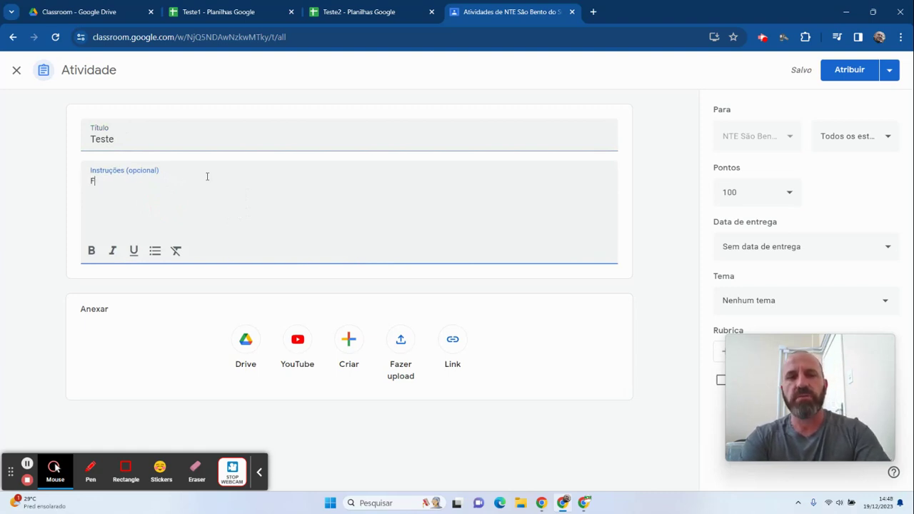
{"action": "type", "text": "Fazer y"}
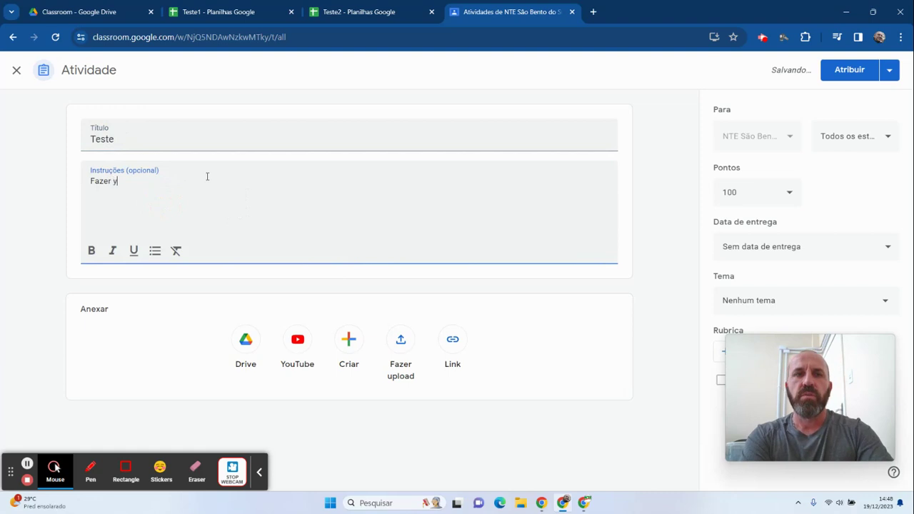
{"action": "key", "text": "BackSpace"}
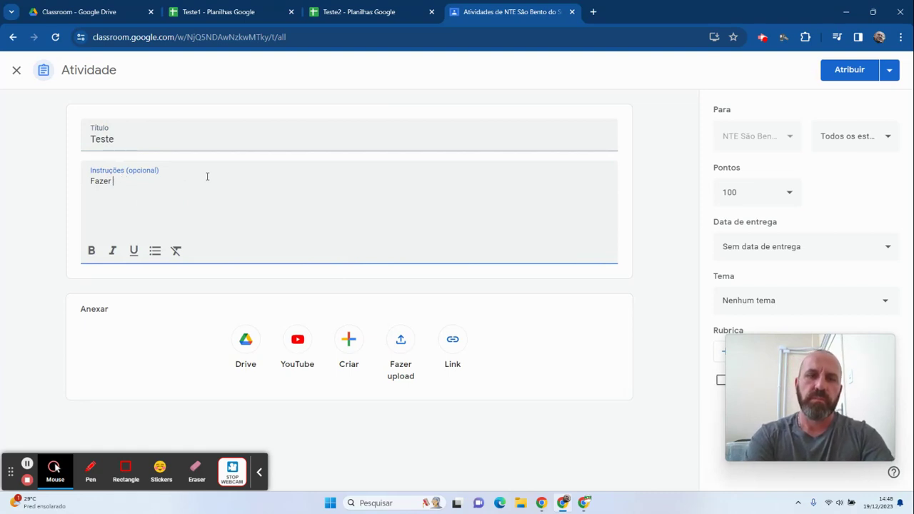
{"action": "key", "text": "BackSpace"}
{"action": "key", "text": "BackSpace"}
{"action": "key", "text": "BackSpace"}
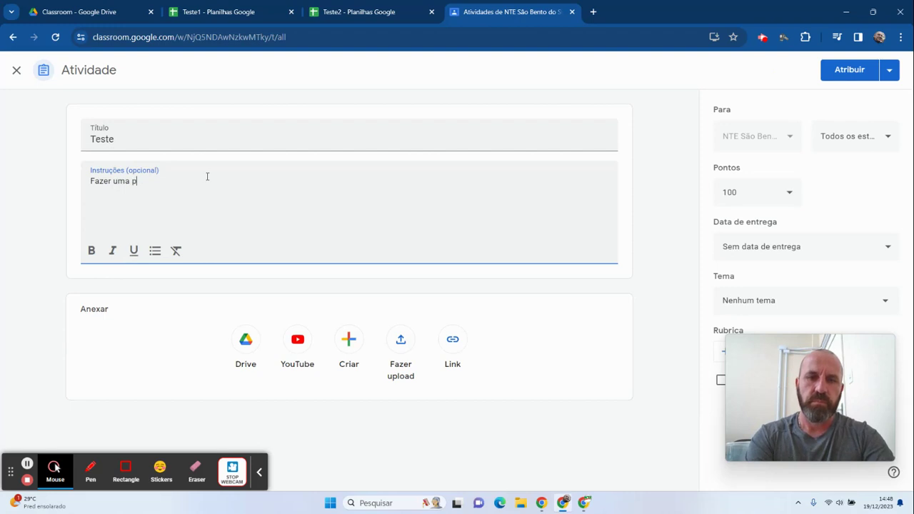
{"action": "type", "text": "nu"}
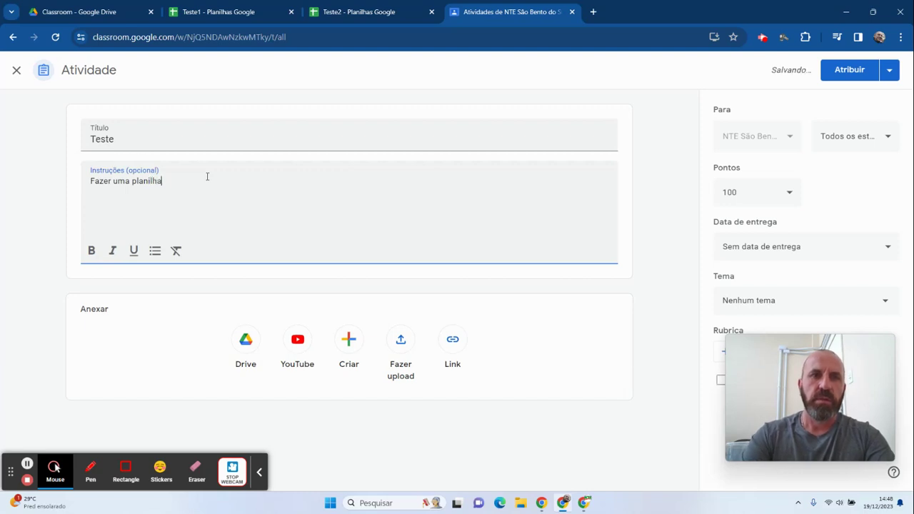
{"action": "type", "text": "...."}
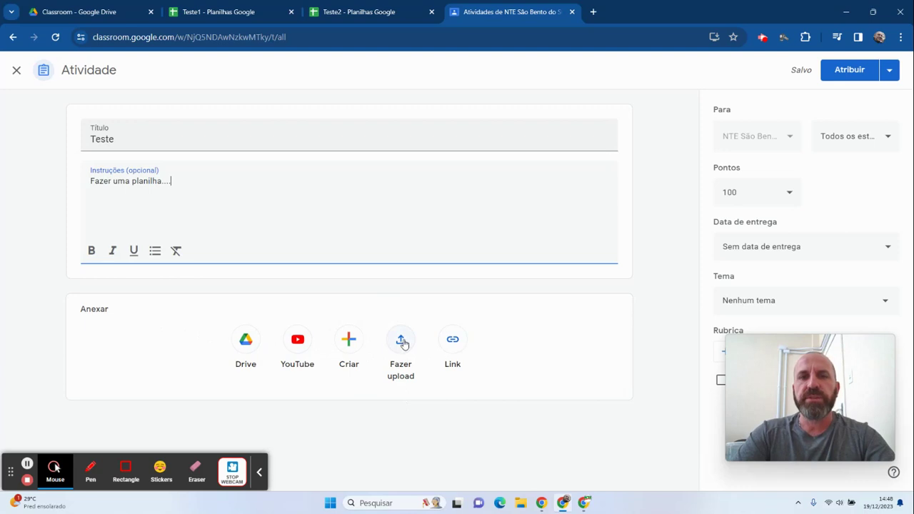
{"action": "left_click", "coordinate": [246, 342]}
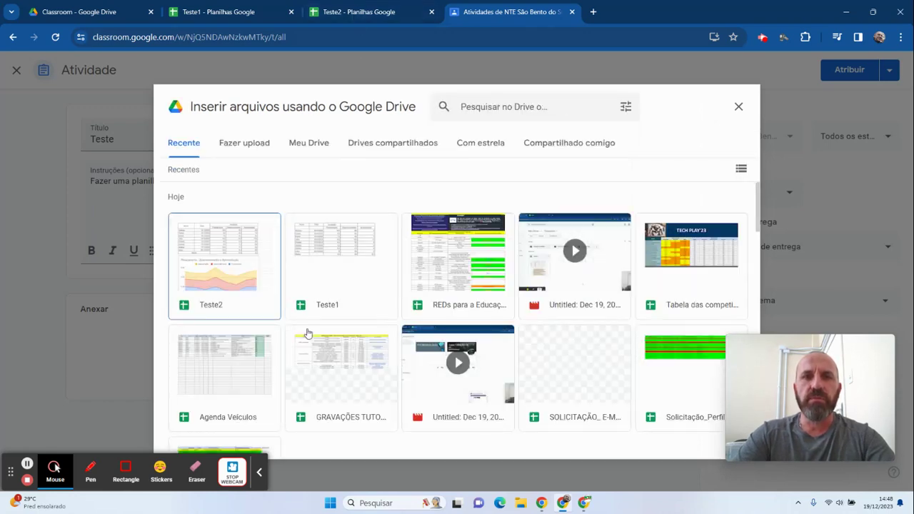
{"action": "left_click", "coordinate": [232, 278]}
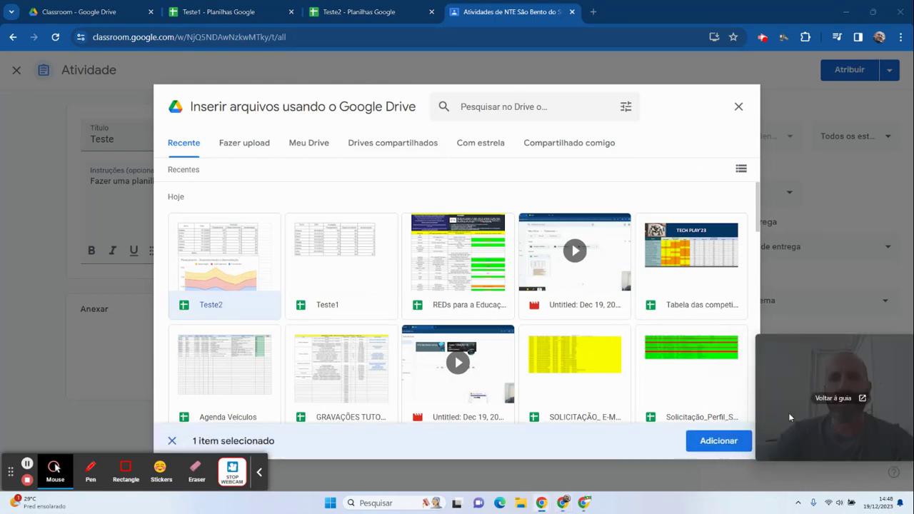
{"action": "left_click", "coordinate": [226, 261]}
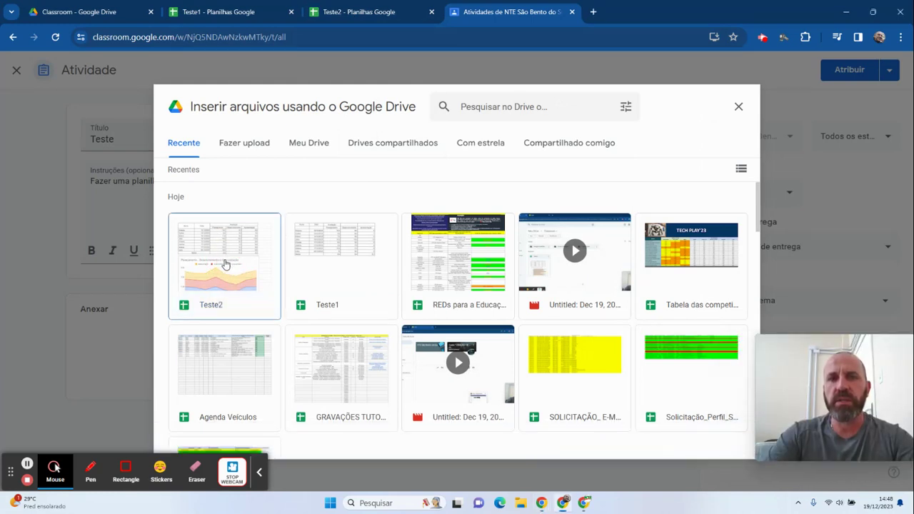
{"action": "scroll", "coordinate": [371, 388], "scroll_direction": "down", "scroll_amount": 3}
{"action": "scroll", "coordinate": [272, 293], "scroll_direction": "up", "scroll_amount": 3}
{"action": "scroll", "coordinate": [592, 424], "scroll_direction": "down", "scroll_amount": 3}
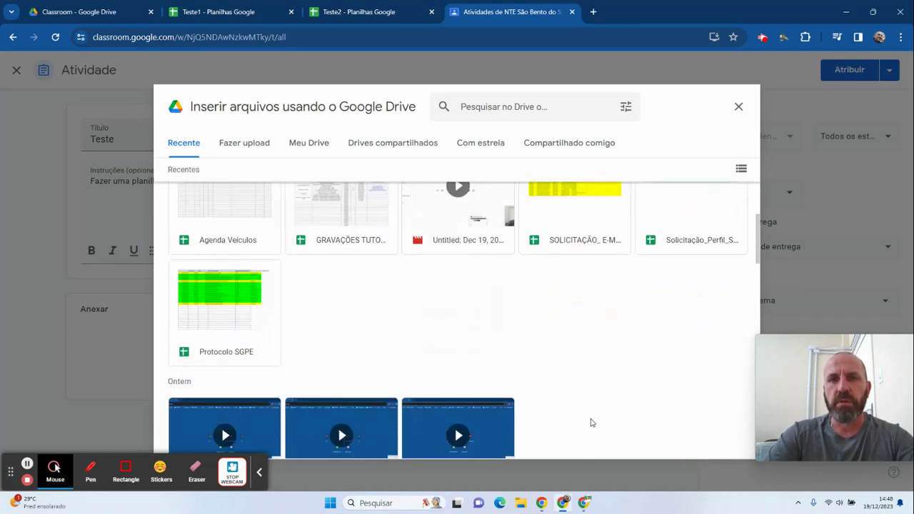
{"action": "scroll", "coordinate": [591, 419], "scroll_direction": "up", "scroll_amount": 3}
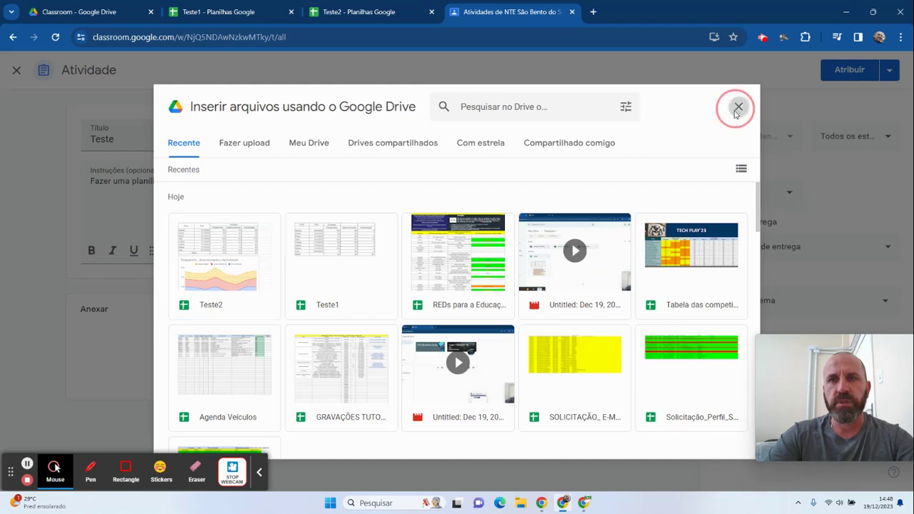
{"action": "left_click", "coordinate": [738, 106]}
Attach the Teste2 spreadsheet from Google Drive to the activity.
{"action": "left_click", "coordinate": [248, 343]}
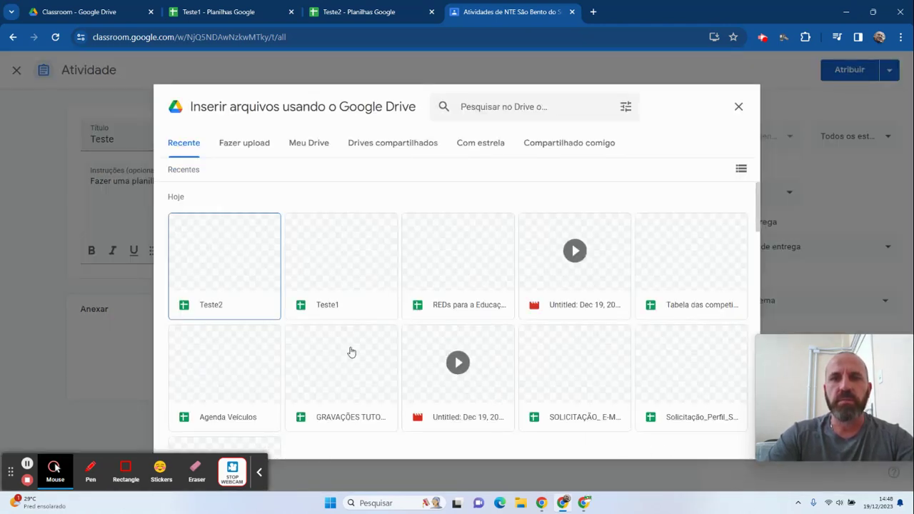
{"action": "left_click", "coordinate": [225, 278]}
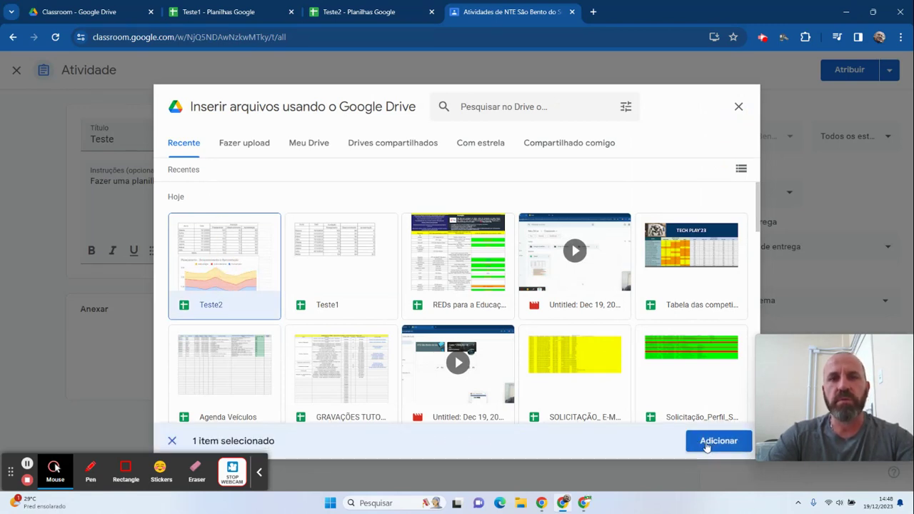
{"action": "left_click", "coordinate": [706, 443]}
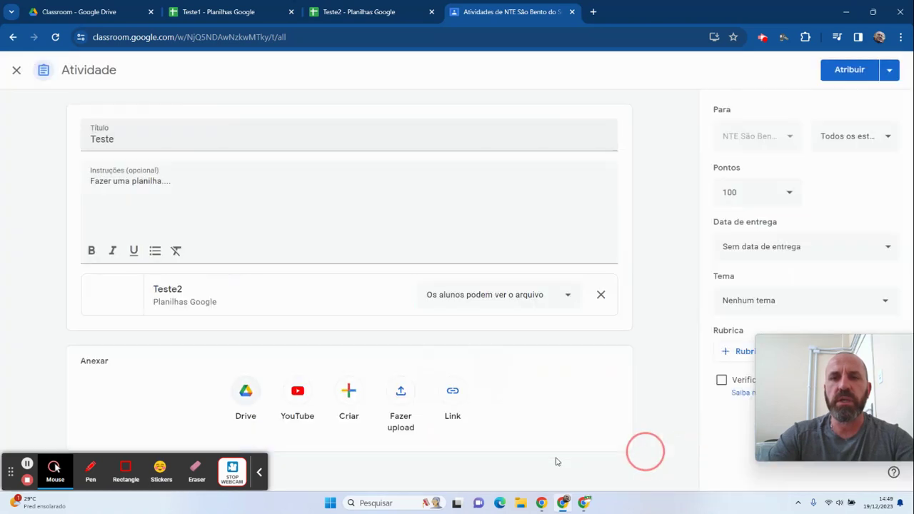
{"action": "left_click", "coordinate": [257, 474]}
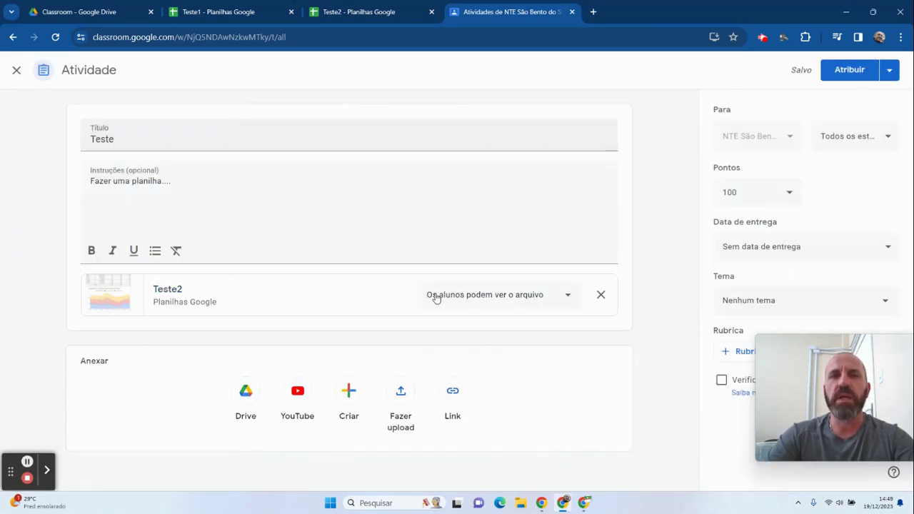
Try the option Fazer uma cópia para cada aluno for the Teste2 attachment, then return it to Os alunos podem ver o arquivo.
{"action": "left_click", "coordinate": [571, 298]}
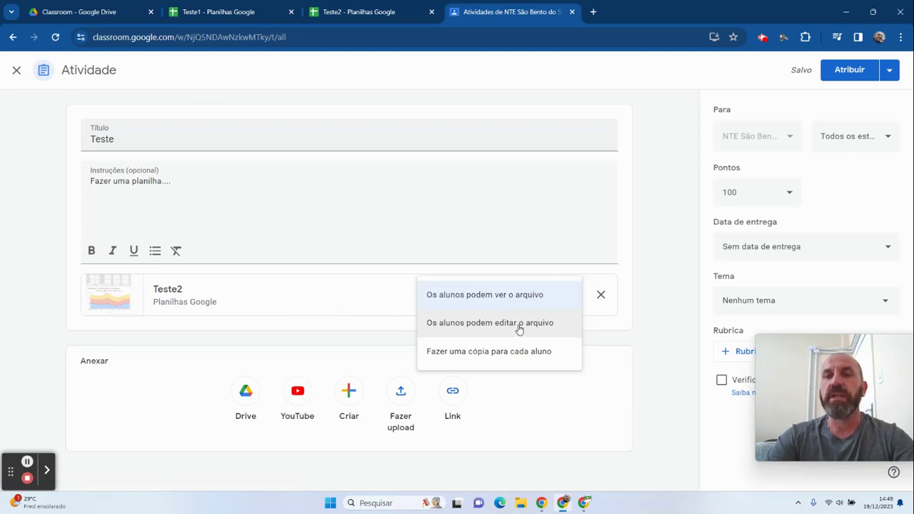
{"action": "left_click", "coordinate": [458, 352]}
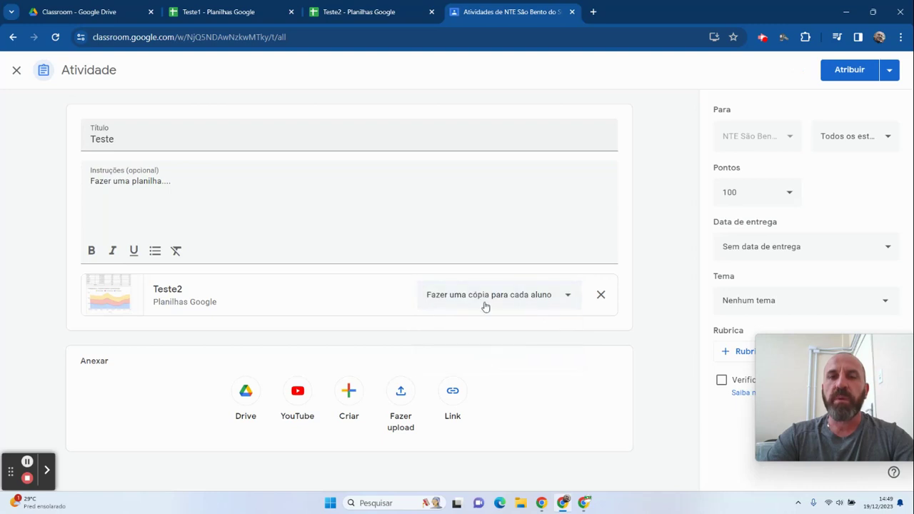
{"action": "left_click", "coordinate": [572, 299]}
{"action": "left_click", "coordinate": [507, 246]}
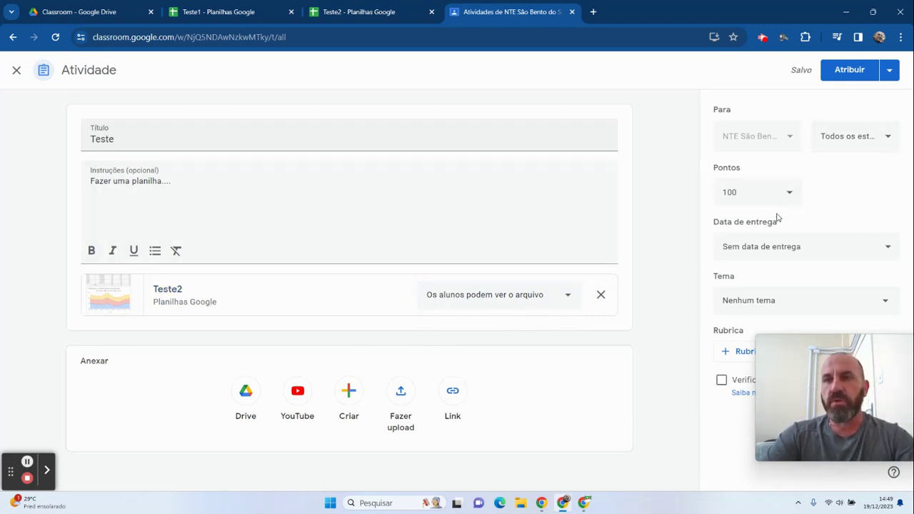
Set the activity's due date to 20 de dez. de 2023 without a time and assign it to the class.
{"action": "left_click", "coordinate": [887, 247]}
{"action": "left_click", "coordinate": [837, 292]}
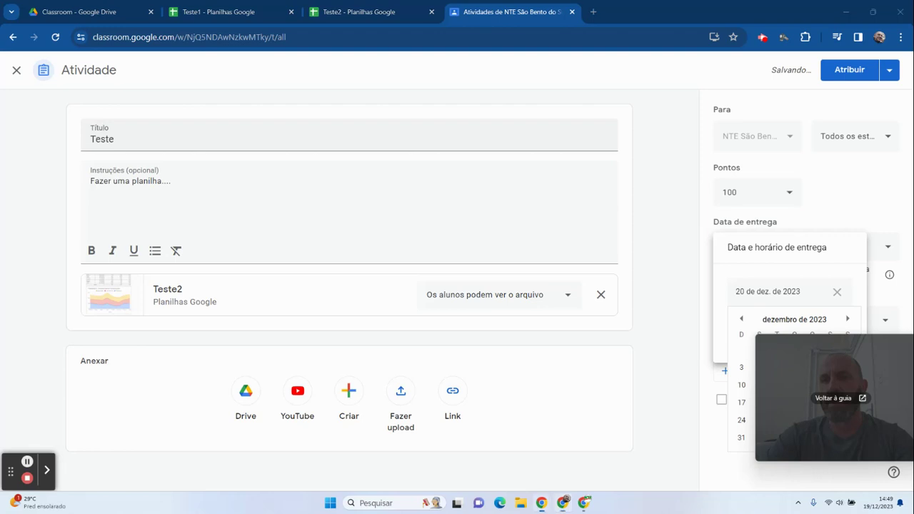
{"action": "left_click_drag", "start_coordinate": [841, 350], "coordinate": [667, 350]}
{"action": "left_click", "coordinate": [795, 402]}
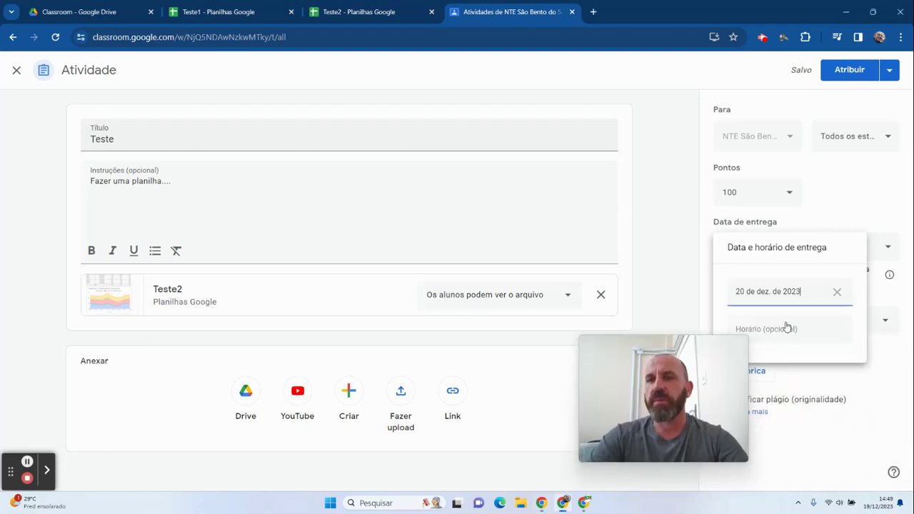
{"action": "left_click", "coordinate": [878, 363]}
{"action": "left_click_drag", "start_coordinate": [728, 355], "coordinate": [672, 369]}
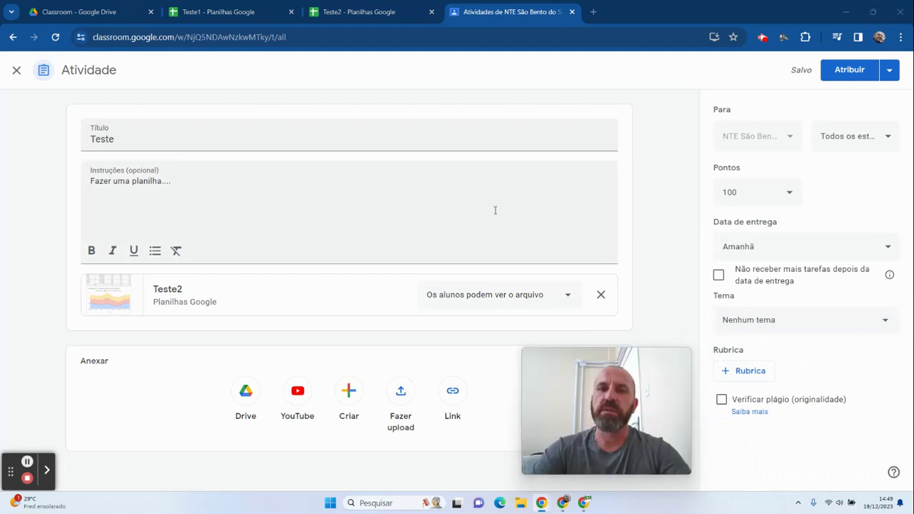
{"action": "left_click", "coordinate": [853, 69]}
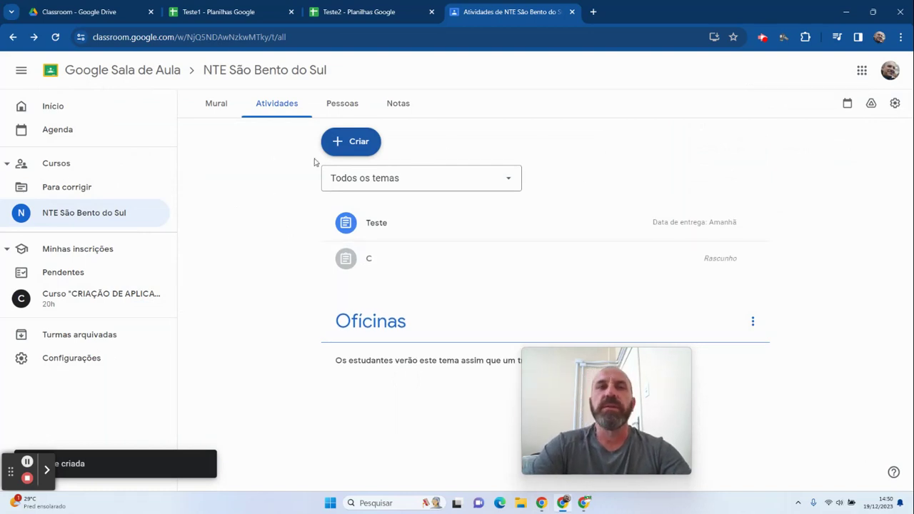
Switch to the Teste2 spreadsheet in Google Sheets and open its sharing settings to review who has access.
{"action": "left_click", "coordinate": [331, 13]}
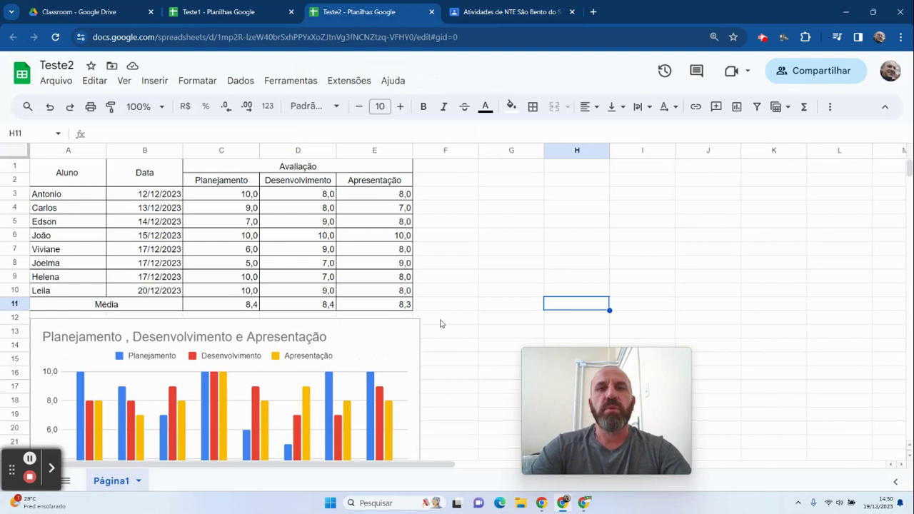
{"action": "left_click", "coordinate": [821, 78]}
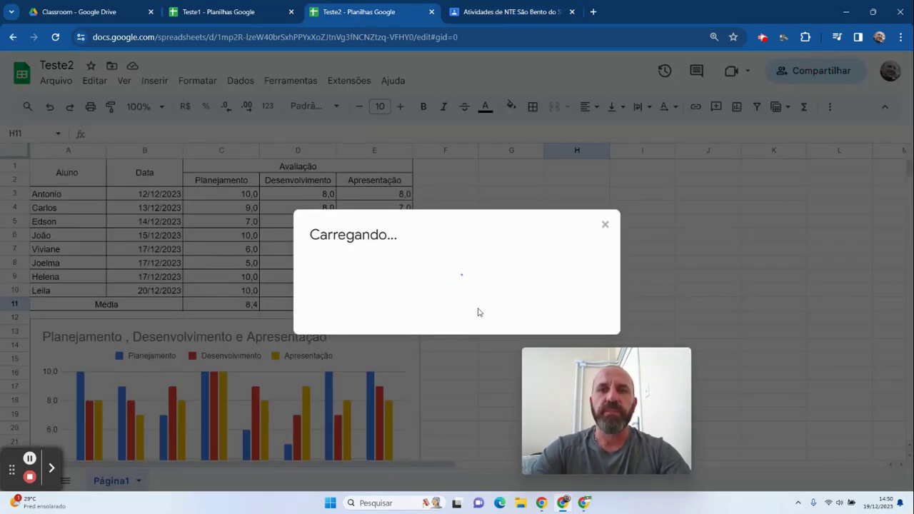
{"action": "left_click_drag", "start_coordinate": [470, 126], "coordinate": [379, 125]}
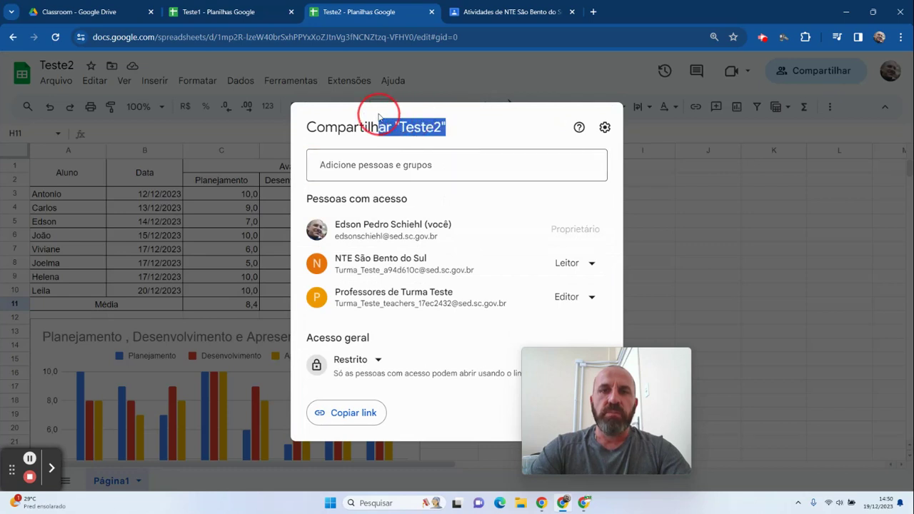
{"action": "left_click_drag", "start_coordinate": [672, 374], "coordinate": [863, 384]}
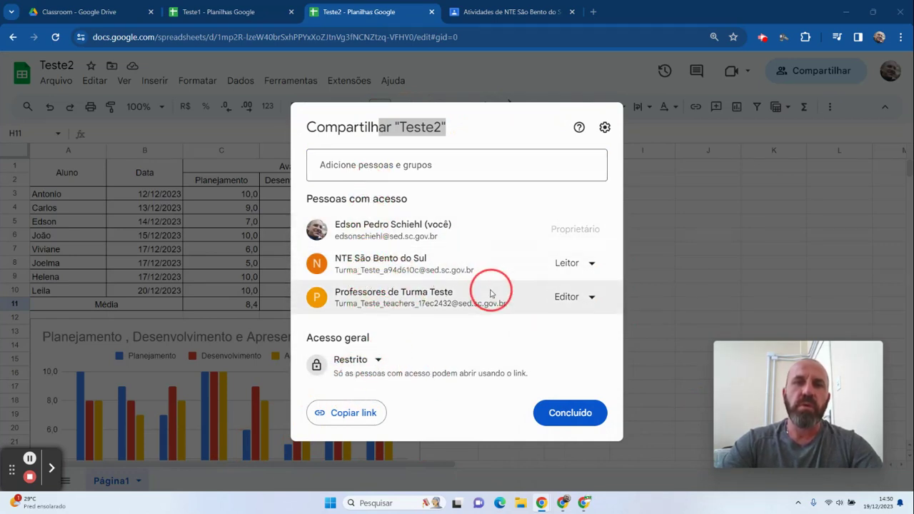
{"action": "mouse_move", "coordinate": [490, 293]}
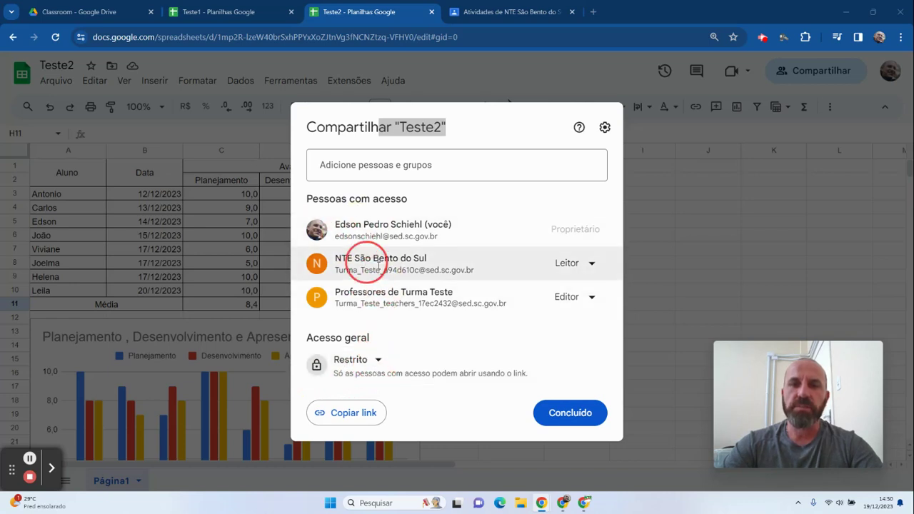
Set the Teste2 spreadsheet's general access to SED-SC and review the roles available for that group.
{"action": "left_click", "coordinate": [379, 362]}
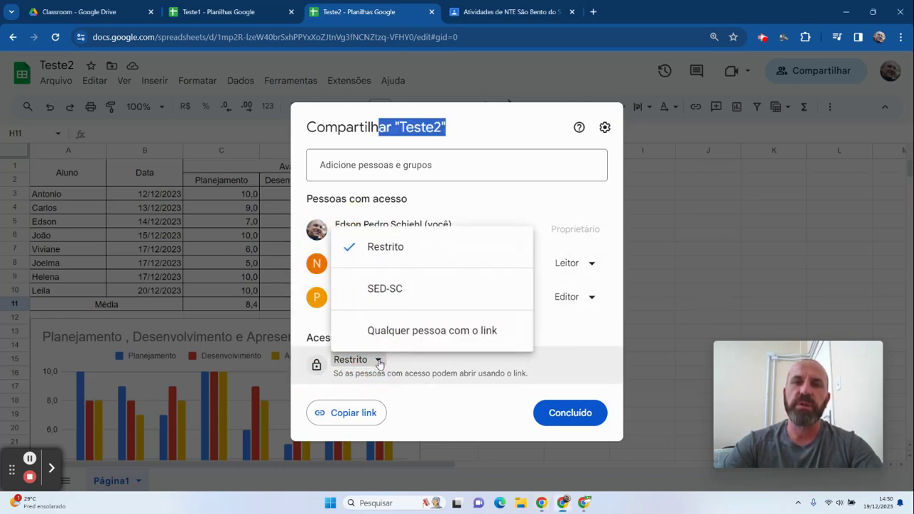
{"action": "left_click", "coordinate": [383, 293]}
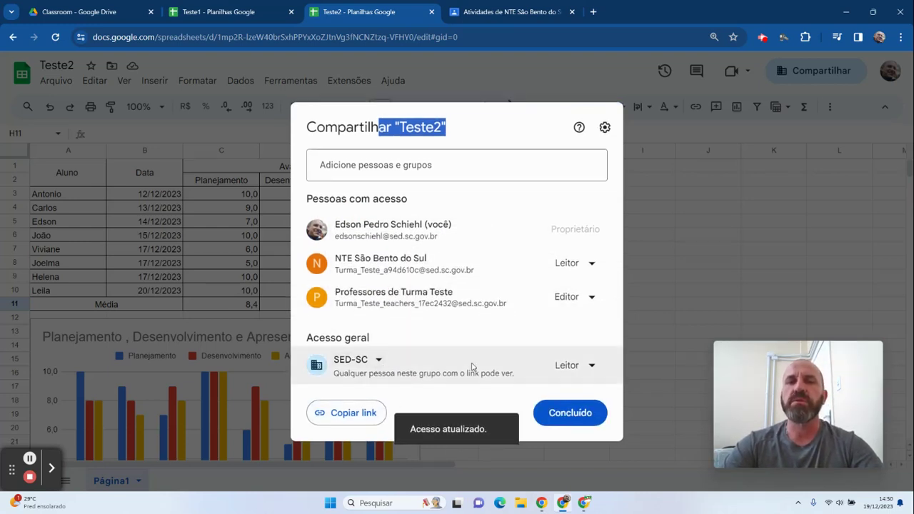
{"action": "left_click", "coordinate": [592, 366]}
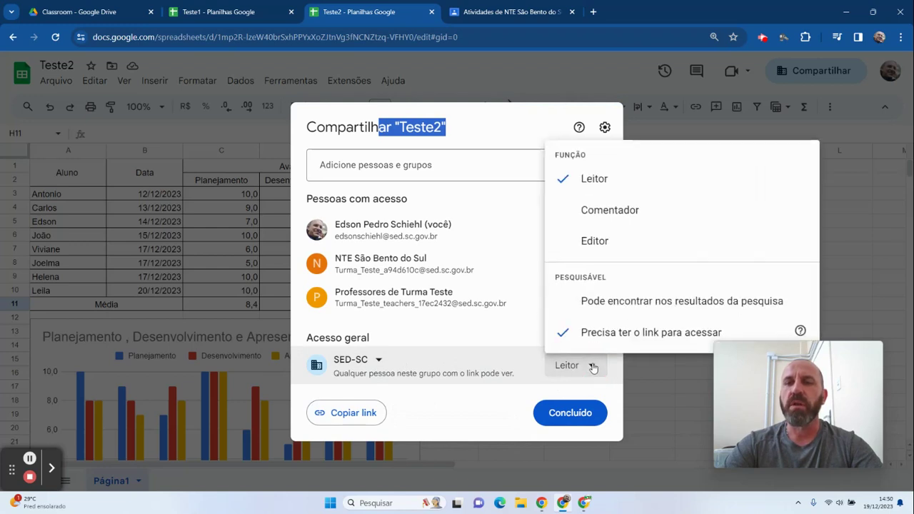
{"action": "left_click", "coordinate": [592, 366]}
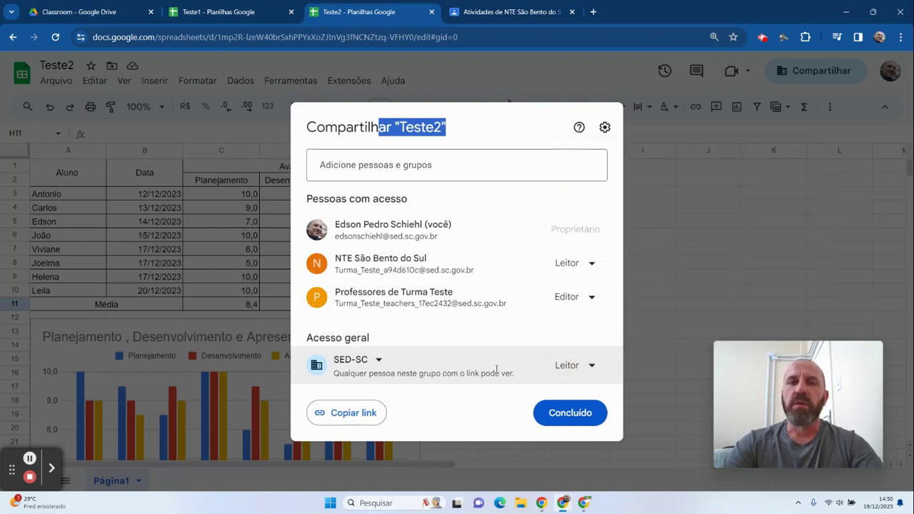
Try the Editor role for the SED-SC general access, then return it to Leitor.
{"action": "left_click", "coordinate": [592, 366]}
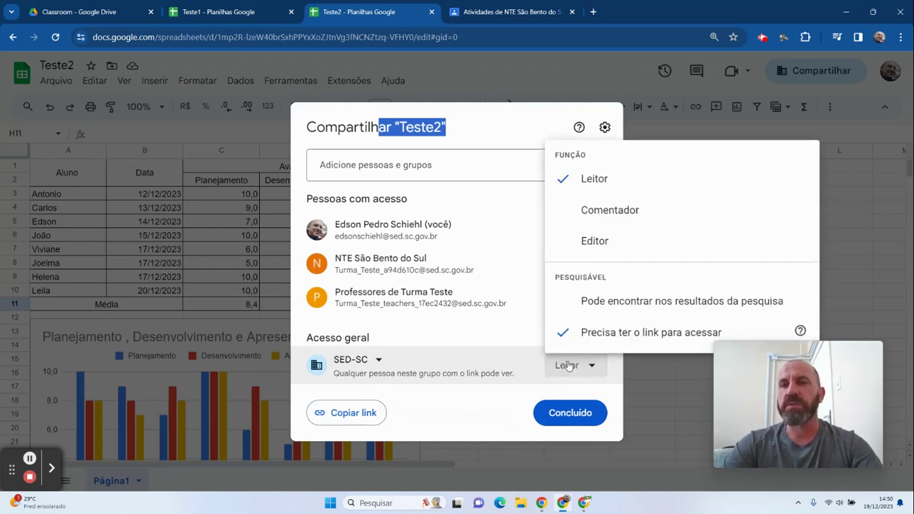
{"action": "left_click", "coordinate": [592, 243]}
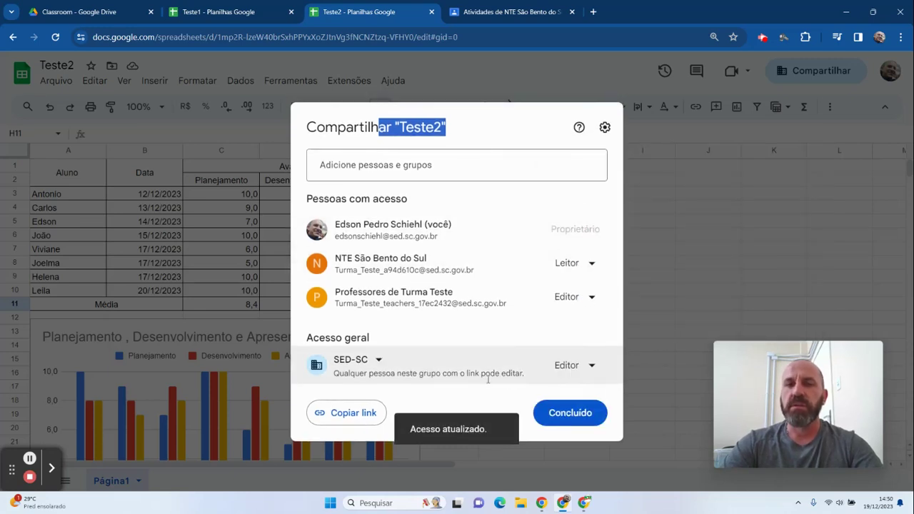
{"action": "left_click", "coordinate": [602, 369]}
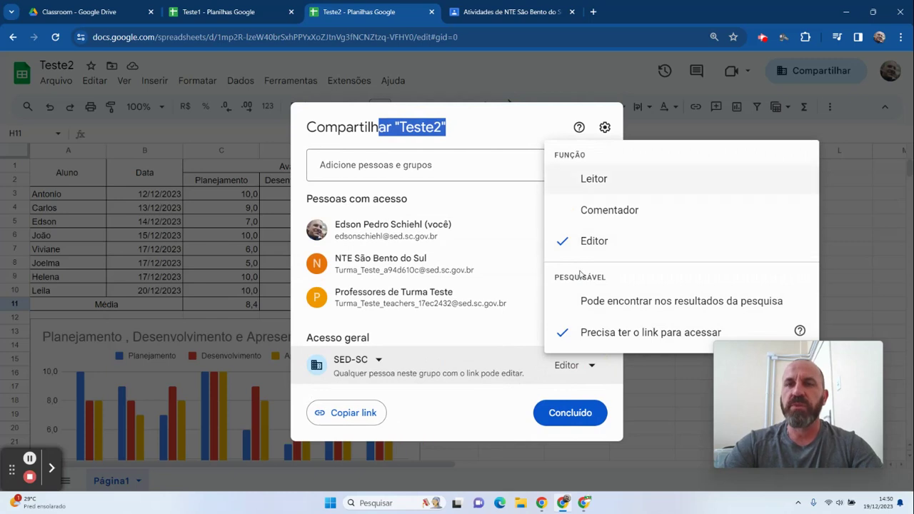
{"action": "left_click", "coordinate": [593, 180]}
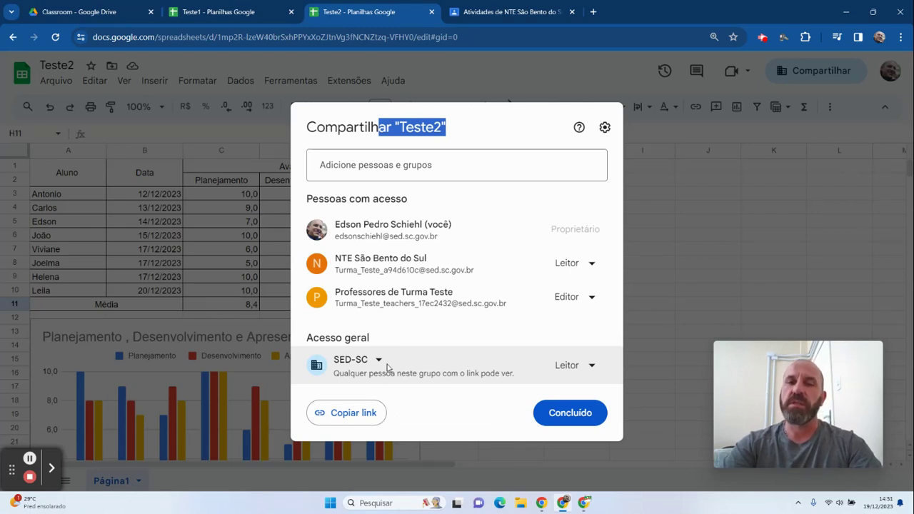
Try Qualquer pessoa com o link as the general access, then return it to SED-SC.
{"action": "left_click", "coordinate": [379, 362]}
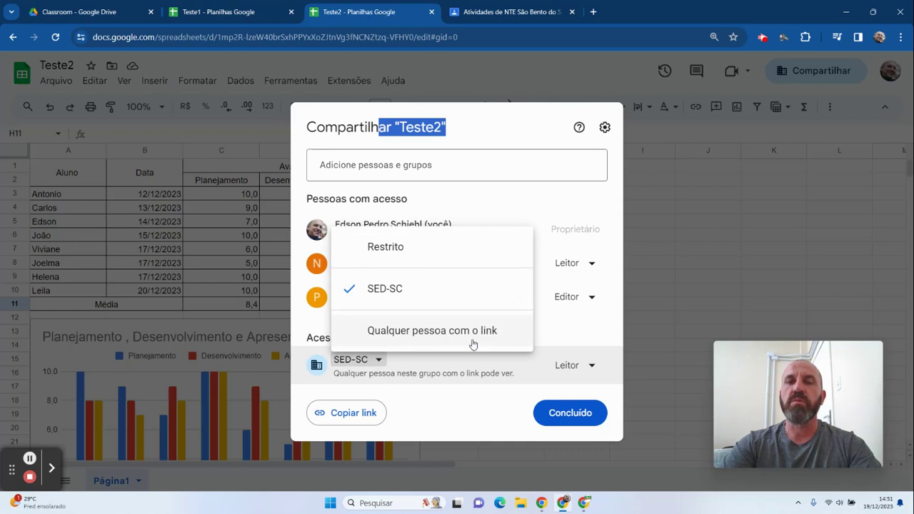
{"action": "left_click", "coordinate": [437, 332]}
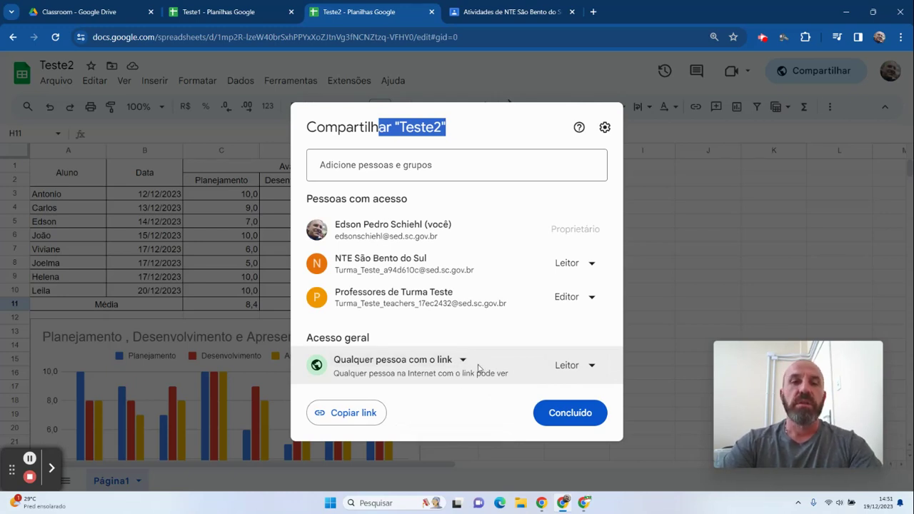
{"action": "left_click", "coordinate": [463, 361]}
{"action": "left_click", "coordinate": [413, 292]}
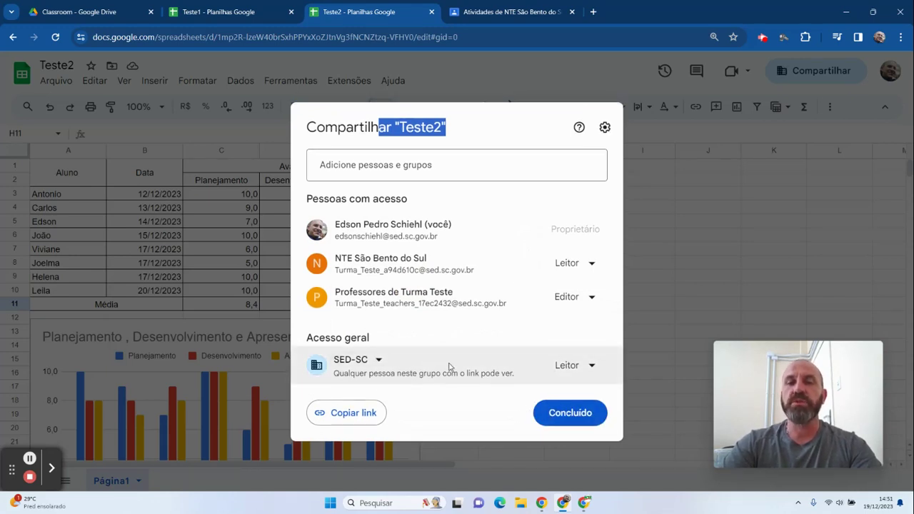
Set the general access to Qualquer pessoa com o link with the Leitor role and finish sharing.
{"action": "left_click", "coordinate": [380, 363]}
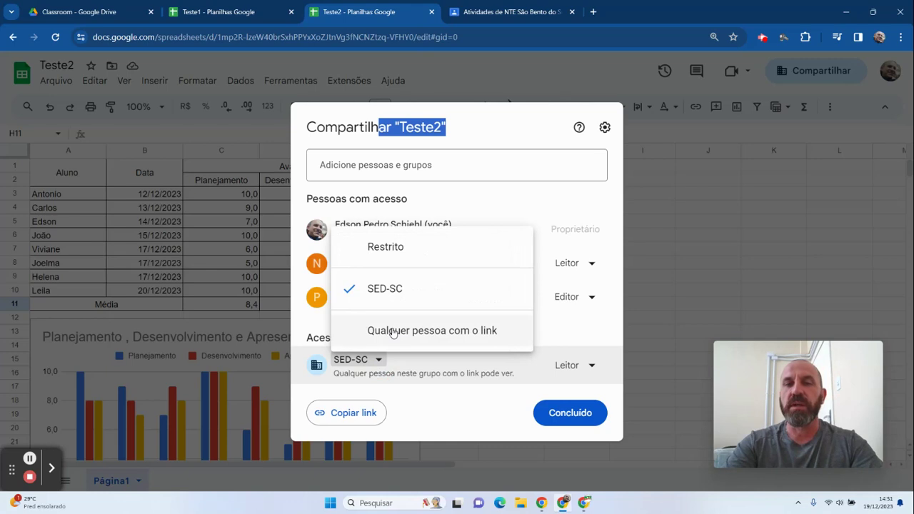
{"action": "left_click", "coordinate": [393, 334]}
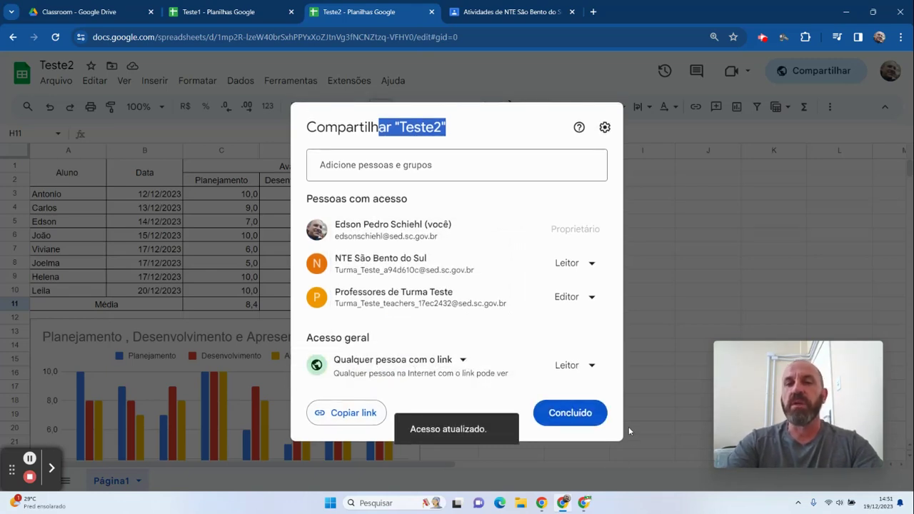
{"action": "left_click", "coordinate": [583, 420]}
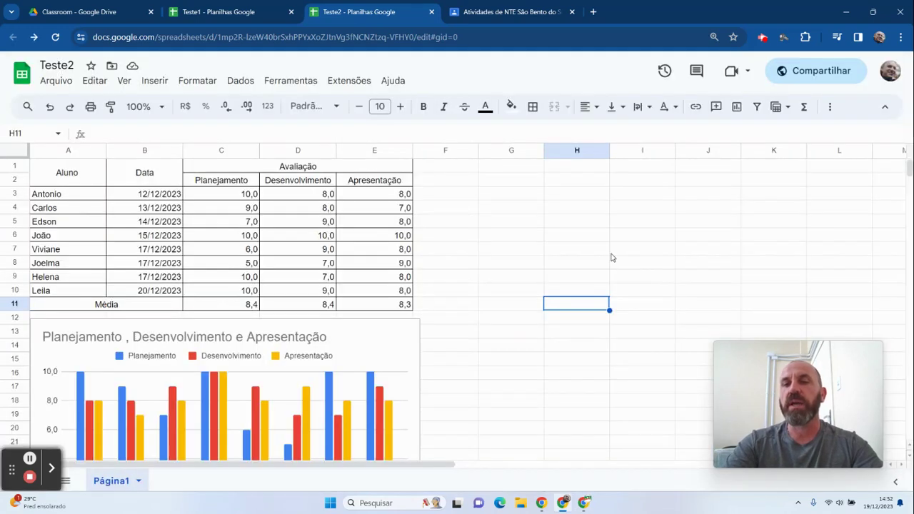